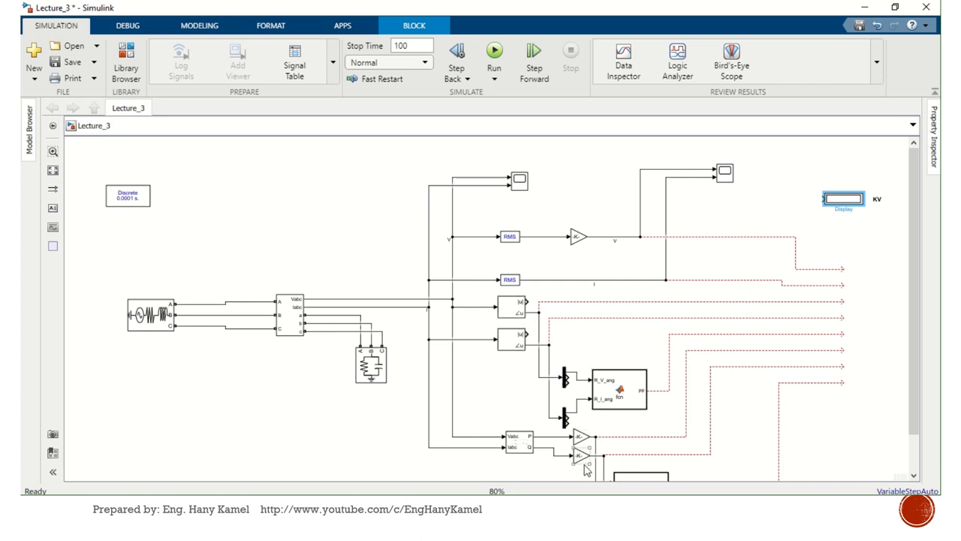
Step: Scroll through the Lecture_3 breaker model to review its measurement chain
{"action": "scroll", "coordinate": [914, 347], "scroll_direction": "down", "scroll_amount": 1}
{"action": "scroll", "coordinate": [916, 416], "scroll_direction": "up", "scroll_amount": 1}
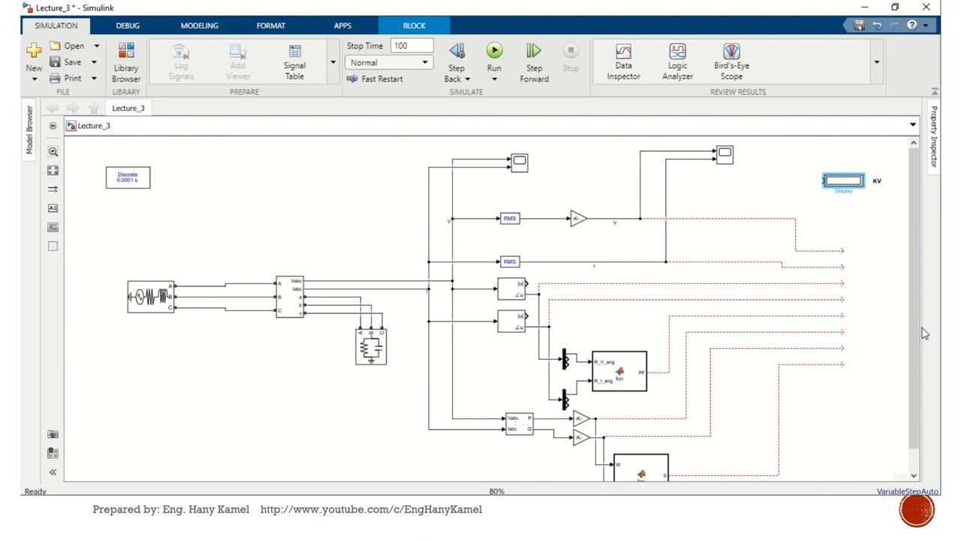
Step: Drag a Subsystem block from Commonly Used Blocks into the Lecture_3 model
{"action": "left_click", "coordinate": [131, 76]}
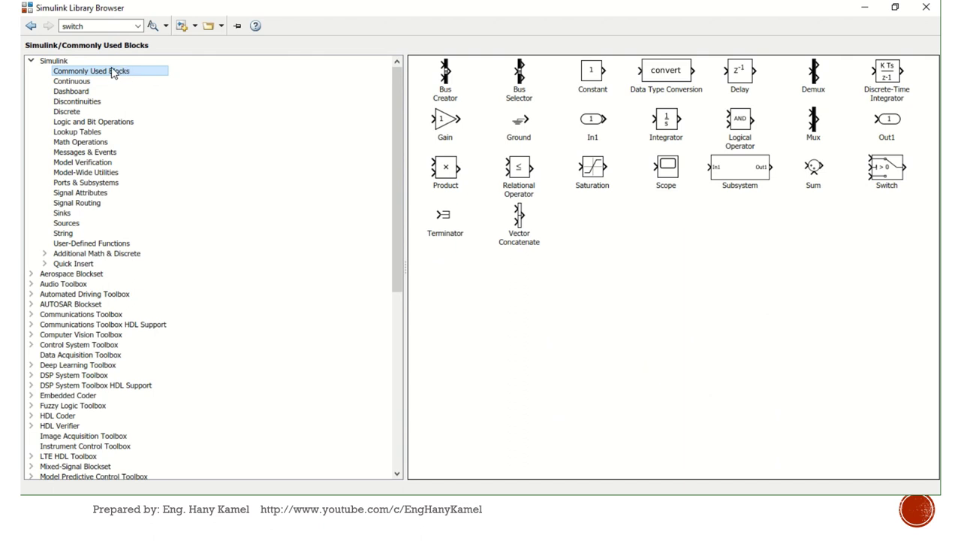
{"action": "left_click", "coordinate": [746, 175]}
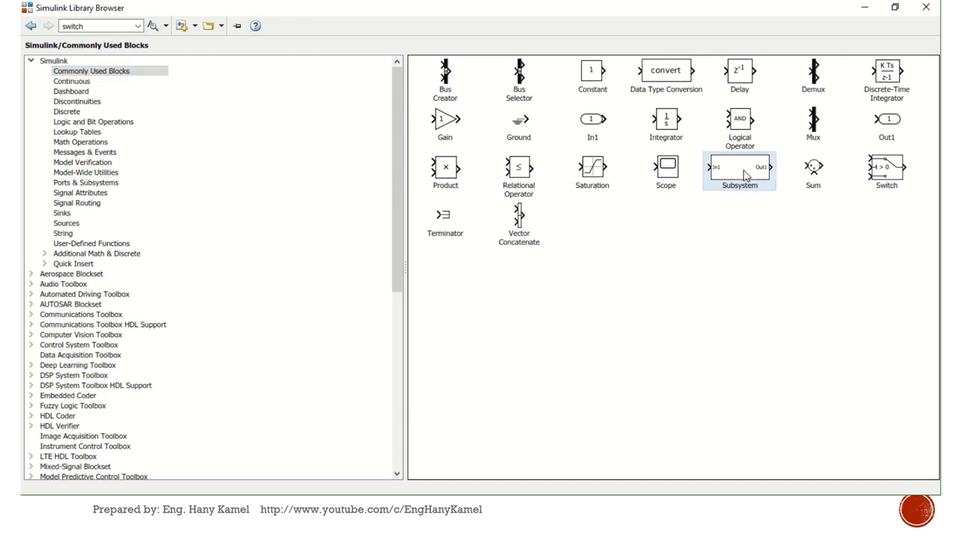
{"action": "left_click_drag", "start_coordinate": [744, 174], "coordinate": [646, 486]}
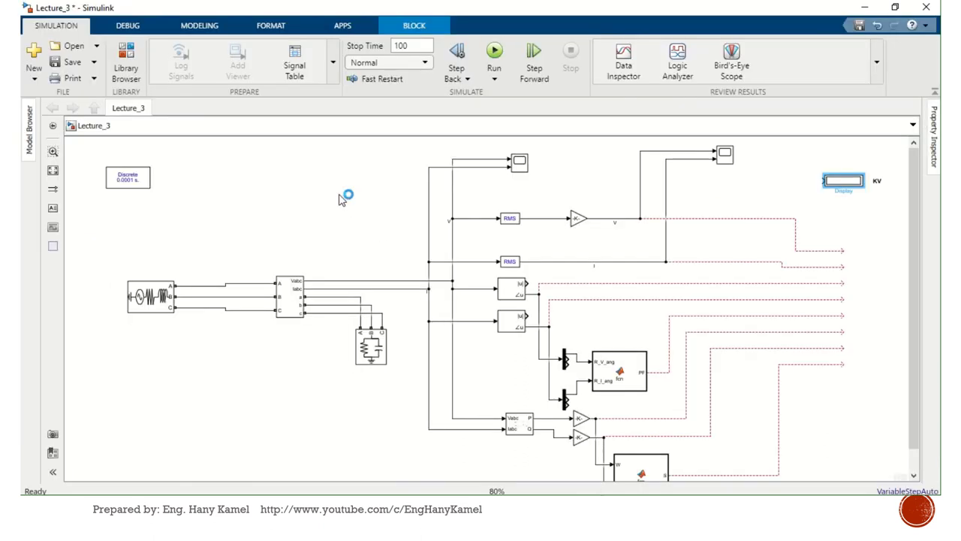
{"action": "left_click_drag", "start_coordinate": [341, 199], "coordinate": [339, 200]}
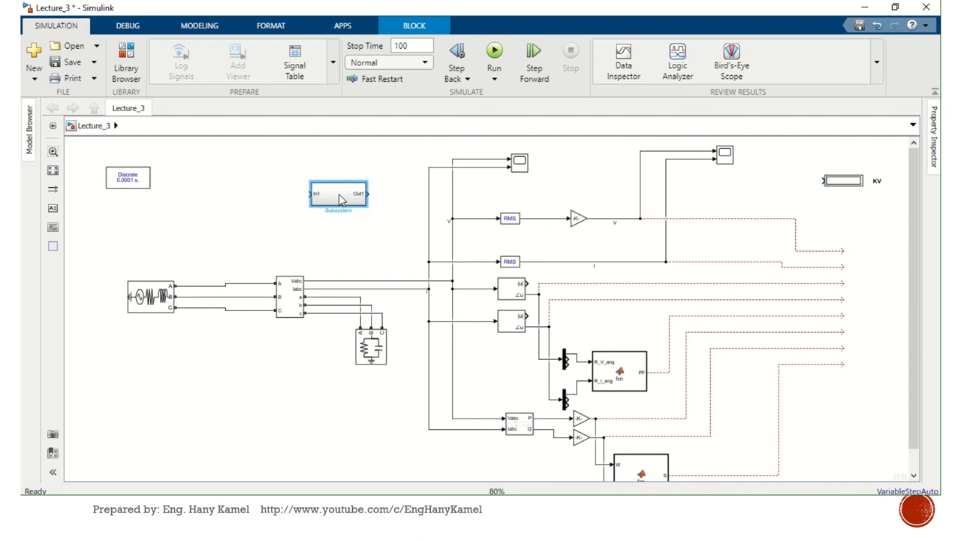
Step: Inside the Subsystem, delete the In1–Out1 line and spread In1 left, Out1 right
{"action": "double_click", "coordinate": [339, 197]}
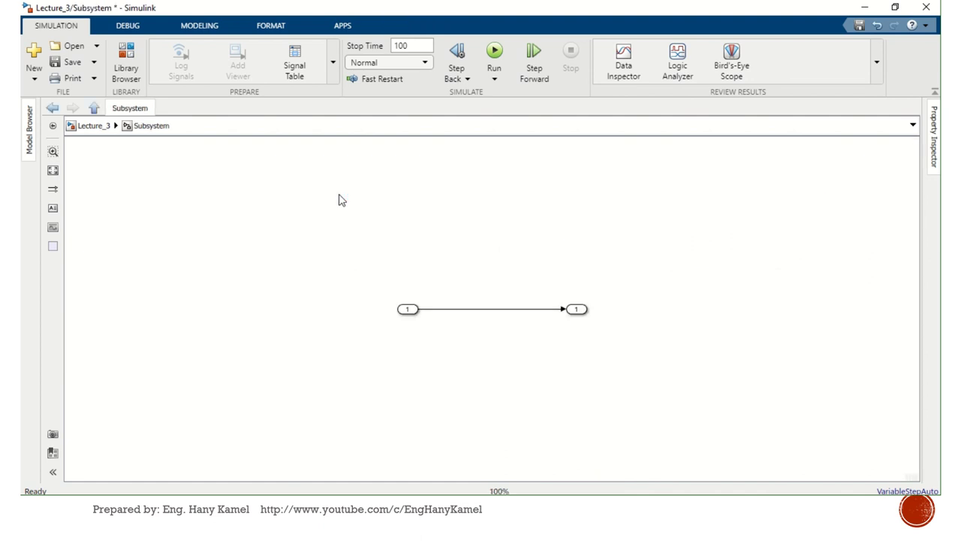
{"action": "left_click_drag", "start_coordinate": [513, 266], "coordinate": [468, 382]}
{"action": "key", "text": "Delete"}
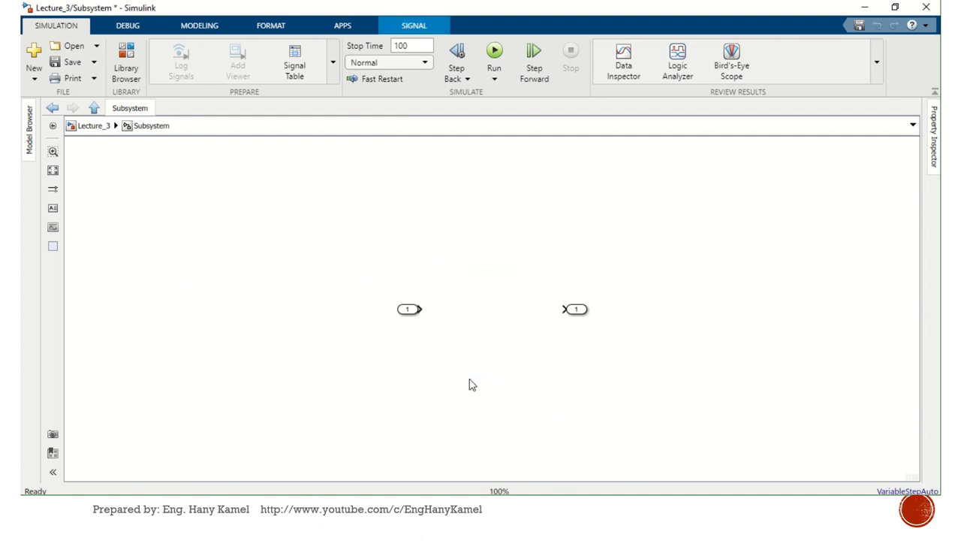
{"action": "left_click", "coordinate": [405, 311]}
{"action": "left_click_drag", "start_coordinate": [406, 311], "coordinate": [131, 279]}
{"action": "left_click", "coordinate": [573, 312]}
{"action": "left_click_drag", "start_coordinate": [572, 314], "coordinate": [826, 303]}
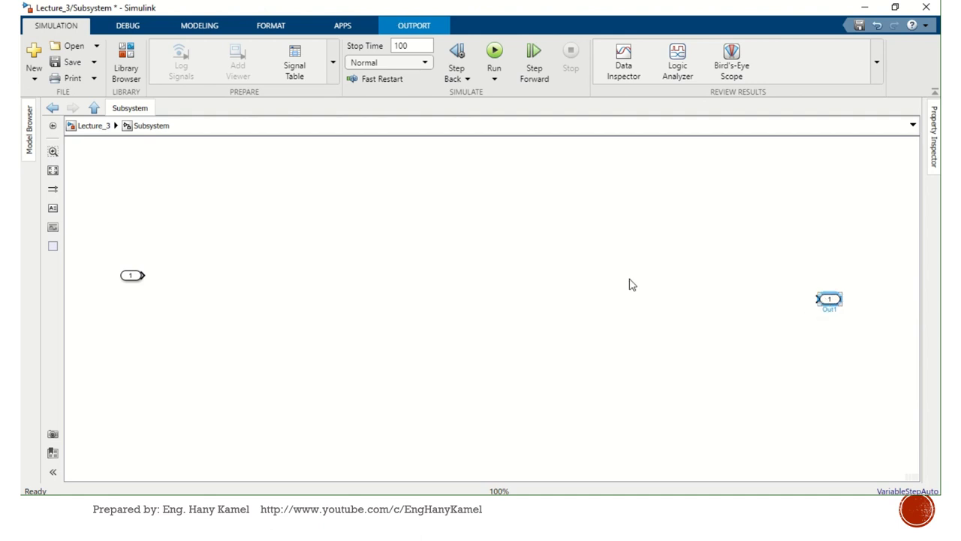
Step: In the top-level model, delete the bus lines and cut all the measurement blocks
{"action": "left_click", "coordinate": [83, 127]}
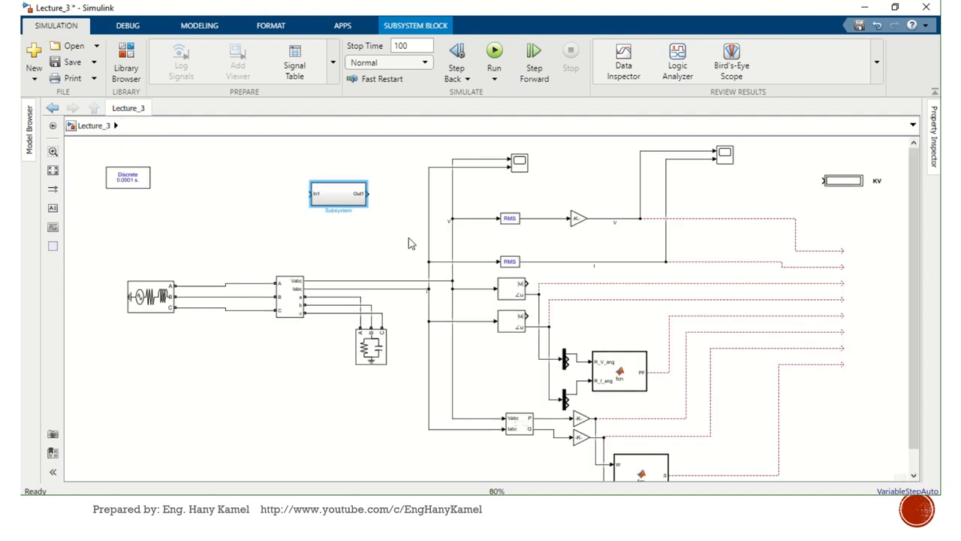
{"action": "left_click_drag", "start_coordinate": [408, 239], "coordinate": [392, 304]}
{"action": "key", "text": "Delete"}
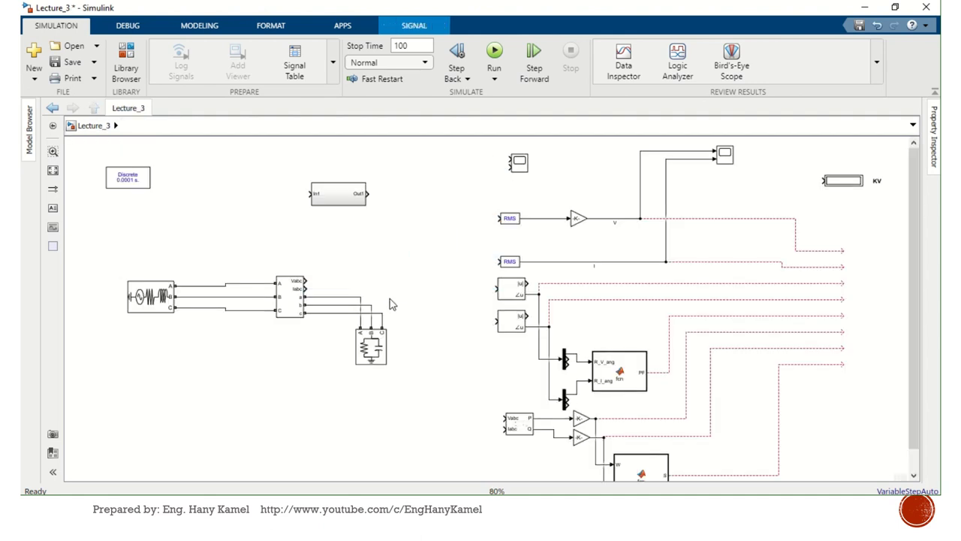
{"action": "left_click_drag", "start_coordinate": [463, 147], "coordinate": [762, 439]}
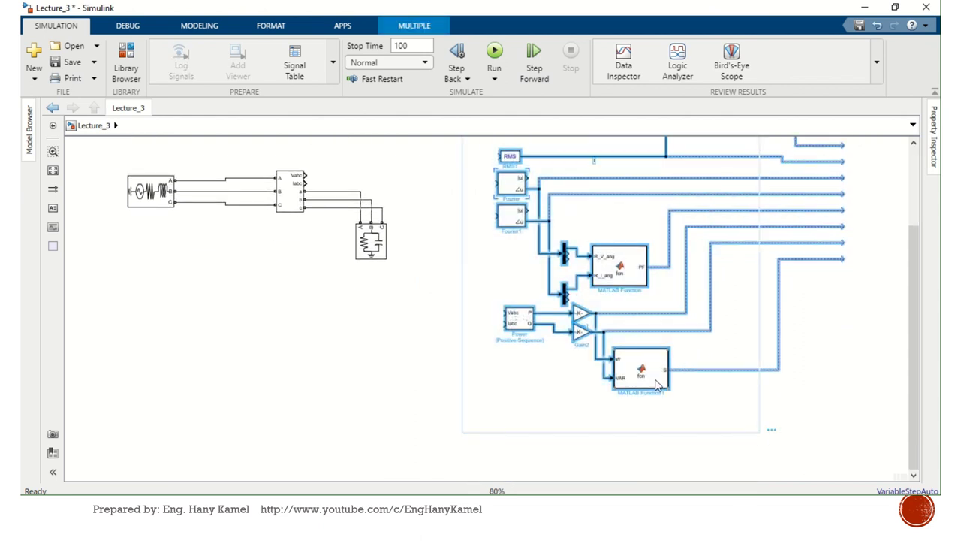
{"action": "right_click", "coordinate": [655, 383]}
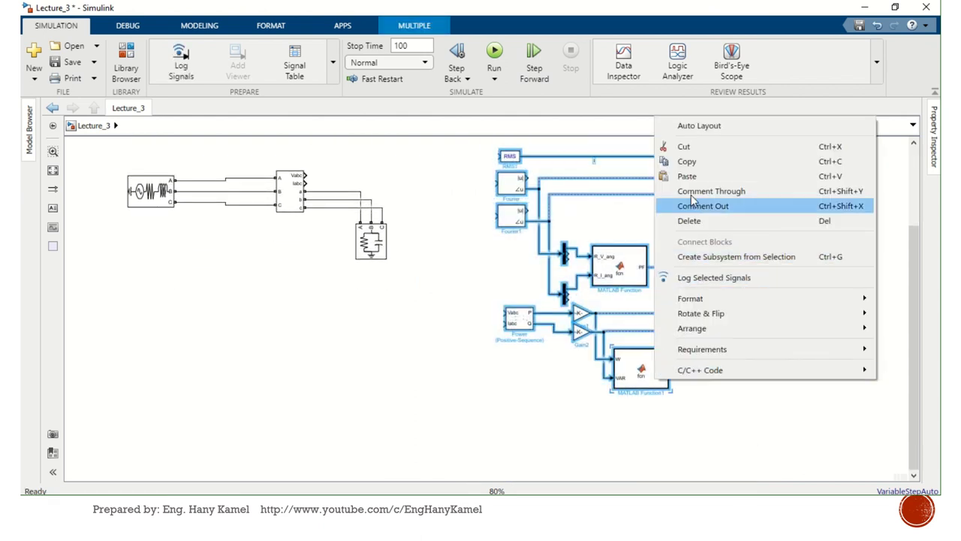
{"action": "left_click", "coordinate": [695, 149]}
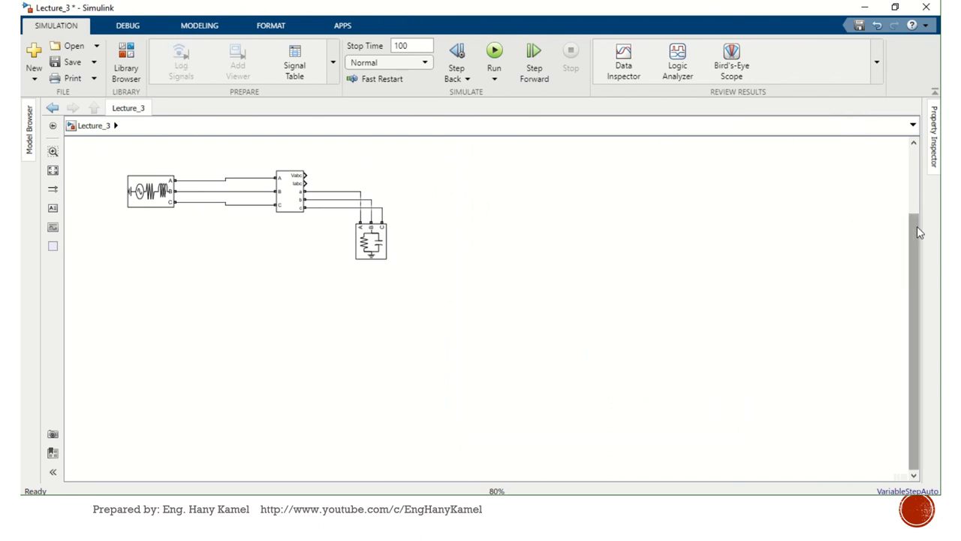
Step: Paste the measurement blocks inside the Subsystem and arrange them with In1
{"action": "left_click_drag", "start_coordinate": [916, 227], "coordinate": [914, 125]}
{"action": "double_click", "coordinate": [325, 173]}
{"action": "left_click", "coordinate": [338, 273]}
{"action": "key", "text": "ctrl+v"}
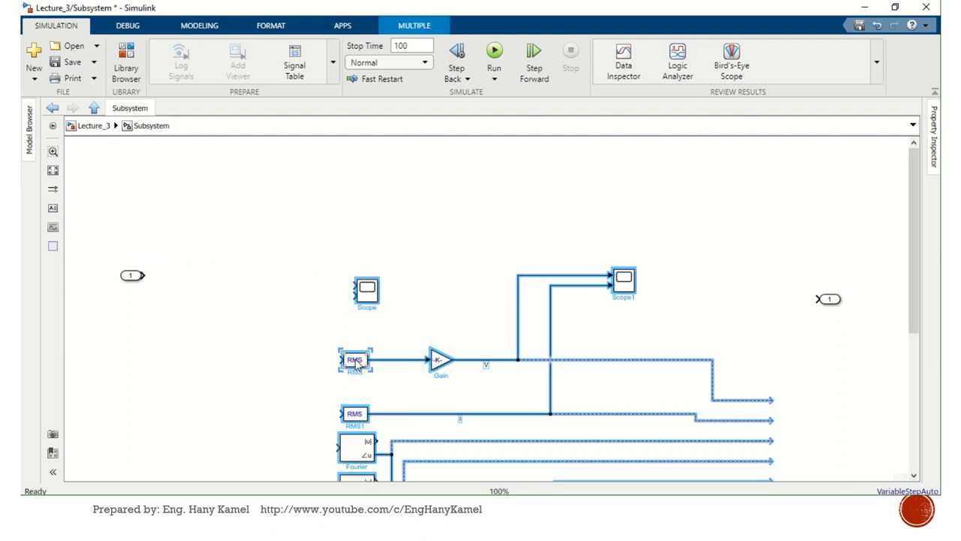
{"action": "left_click_drag", "start_coordinate": [346, 345], "coordinate": [286, 241]}
{"action": "left_click_drag", "start_coordinate": [133, 275], "coordinate": [129, 256]}
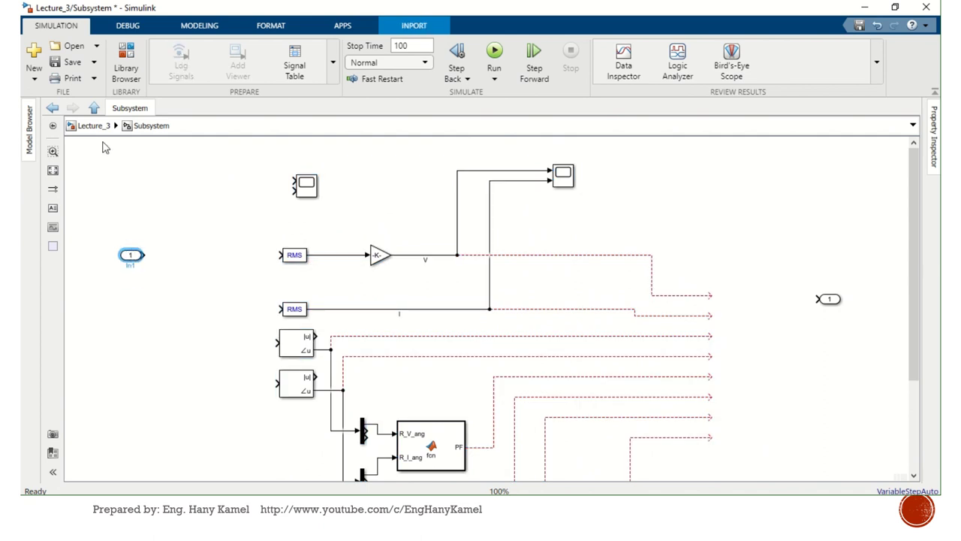
Step: Back in Lecture_3, move the Subsystem block toward the KV Display
{"action": "left_click", "coordinate": [93, 126]}
{"action": "left_click_drag", "start_coordinate": [333, 177], "coordinate": [423, 233]}
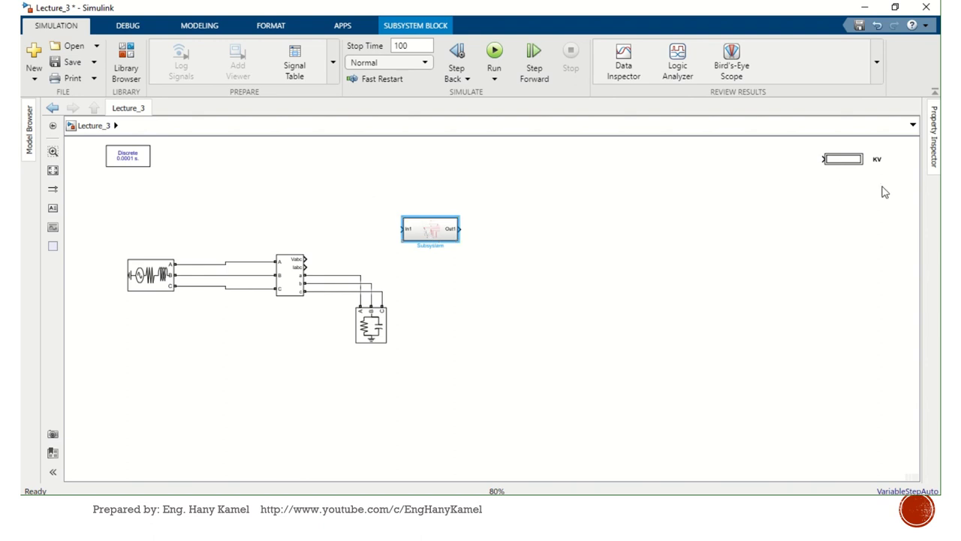
{"action": "left_click_drag", "start_coordinate": [905, 202], "coordinate": [540, 237]}
Step: Duplicate In1 as a second input and feed V and I into the RMS and Fourier blocks
{"action": "double_click", "coordinate": [424, 234]}
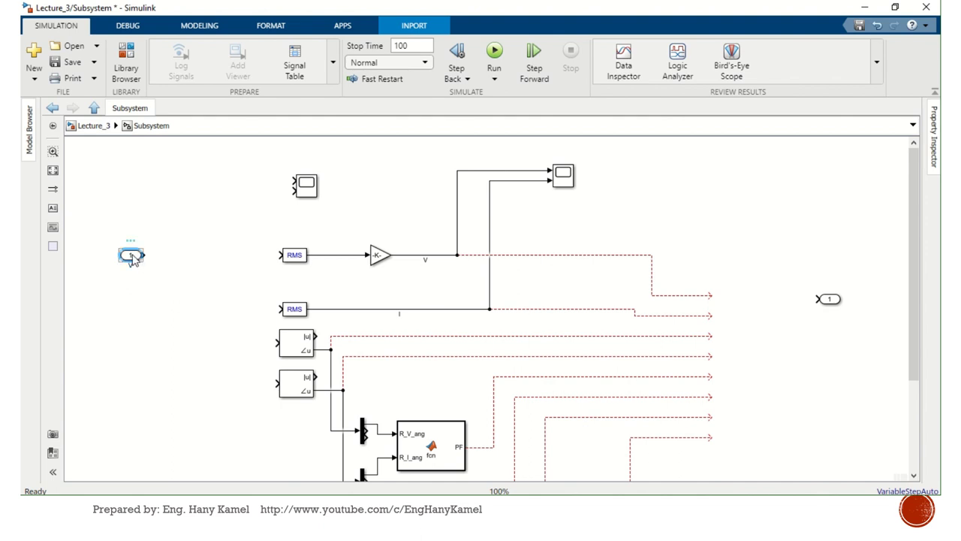
{"action": "left_click_drag", "start_coordinate": [132, 257], "coordinate": [129, 300]}
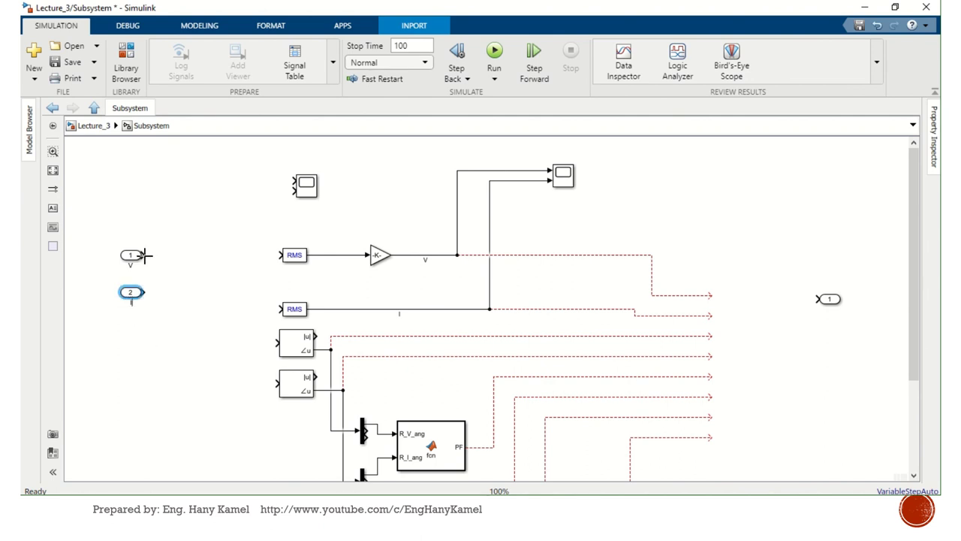
{"action": "left_click_drag", "start_coordinate": [147, 256], "coordinate": [281, 255]}
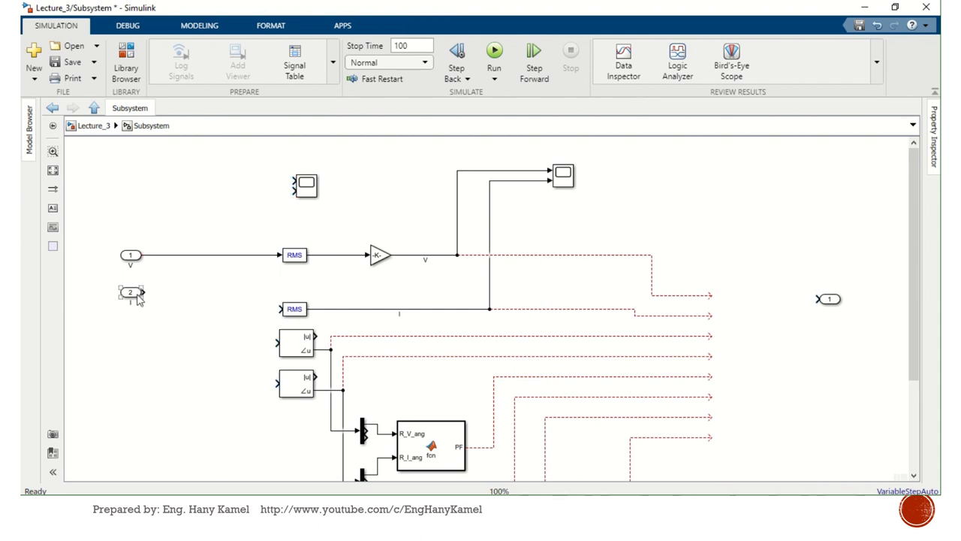
{"action": "left_click_drag", "start_coordinate": [134, 298], "coordinate": [134, 315]}
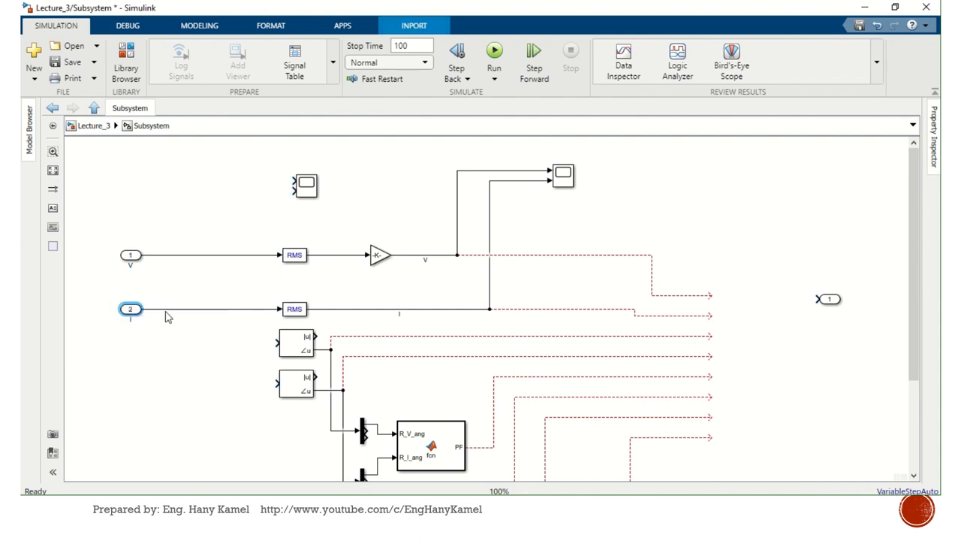
{"action": "left_click_drag", "start_coordinate": [277, 342], "coordinate": [231, 255]}
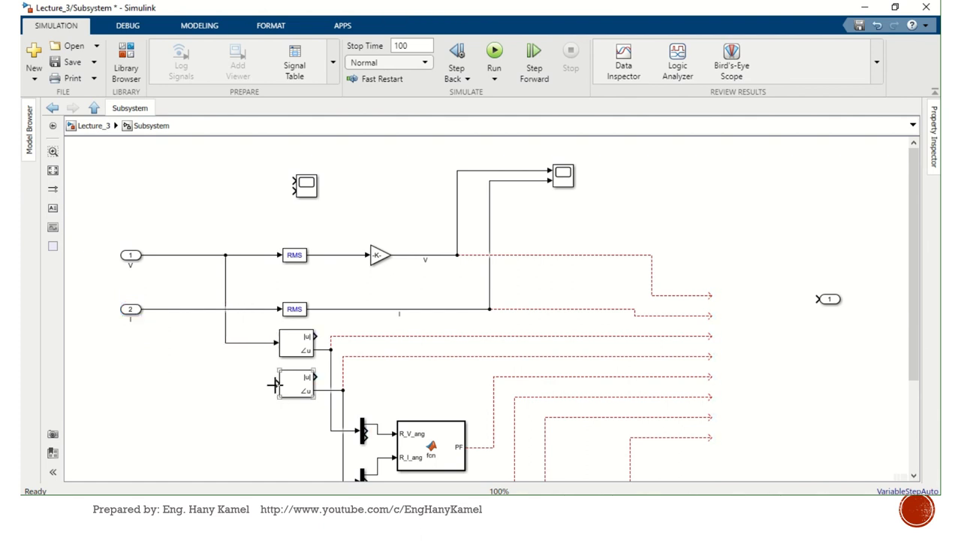
{"action": "left_click_drag", "start_coordinate": [275, 384], "coordinate": [247, 308]}
Step: Feed V and I into the power block and scope inputs, then move Out1 lower right
{"action": "left_click_drag", "start_coordinate": [914, 268], "coordinate": [914, 348]}
{"action": "left_click_drag", "start_coordinate": [287, 377], "coordinate": [223, 215]}
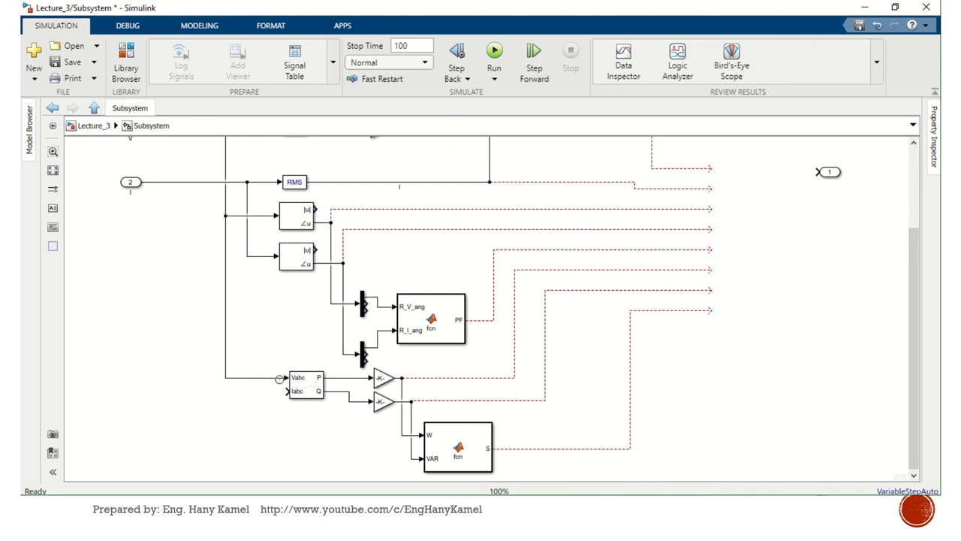
{"action": "mouse_move", "coordinate": [285, 390]}
{"action": "left_mouse_down"}
{"action": "mouse_move", "coordinate": [242, 286]}
{"action": "mouse_move", "coordinate": [247, 256]}
{"action": "left_mouse_up"}
{"action": "left_click_drag", "start_coordinate": [913, 368], "coordinate": [914, 287]}
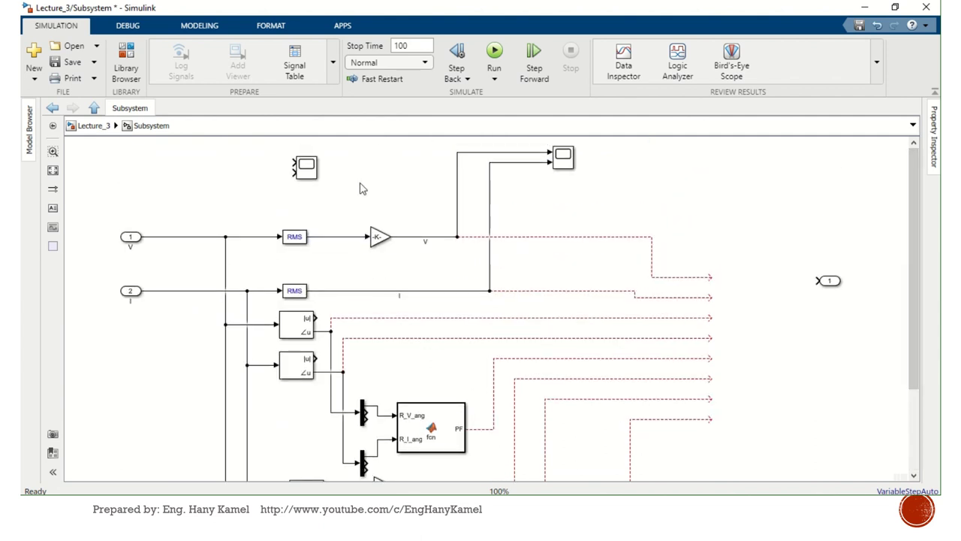
{"action": "mouse_move", "coordinate": [294, 162]}
{"action": "left_mouse_down"}
{"action": "mouse_move", "coordinate": [250, 163]}
{"action": "mouse_move", "coordinate": [225, 236]}
{"action": "left_mouse_up"}
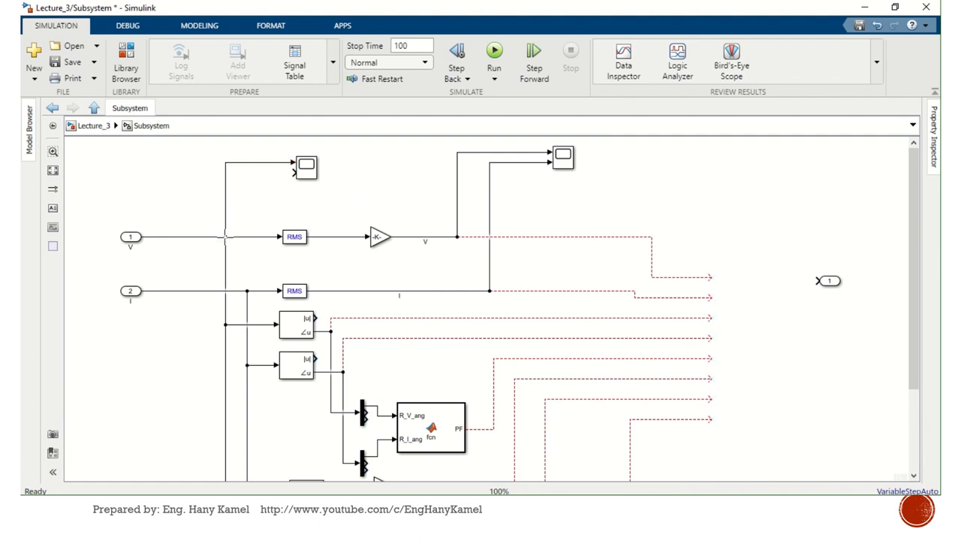
{"action": "left_click_drag", "start_coordinate": [294, 172], "coordinate": [247, 292]}
{"action": "left_click", "coordinate": [833, 281]}
{"action": "left_click_drag", "start_coordinate": [832, 287], "coordinate": [871, 360]}
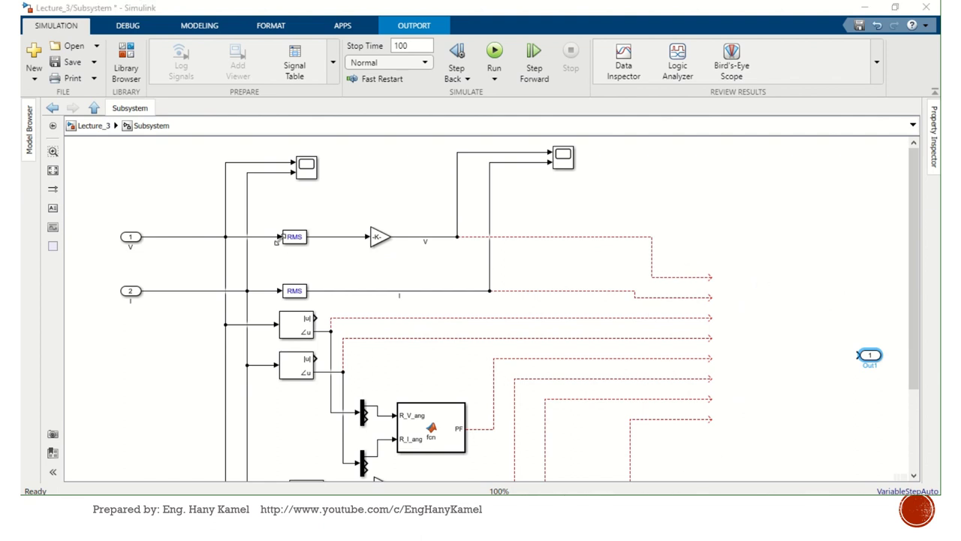
Step: Add a Mux block from the library and set its number of inputs to 8
{"action": "key", "text": "ctrl+shift+l"}
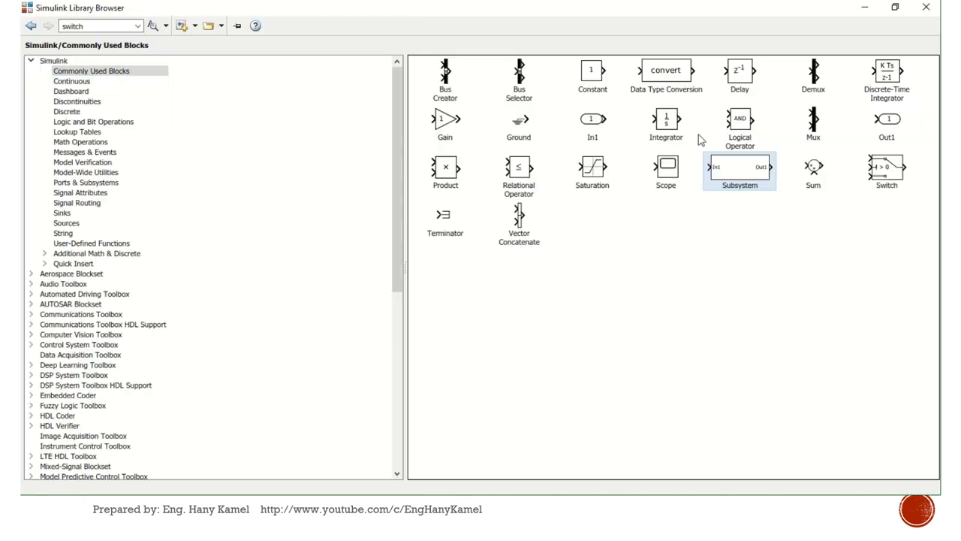
{"action": "left_click_drag", "start_coordinate": [821, 126], "coordinate": [777, 292]}
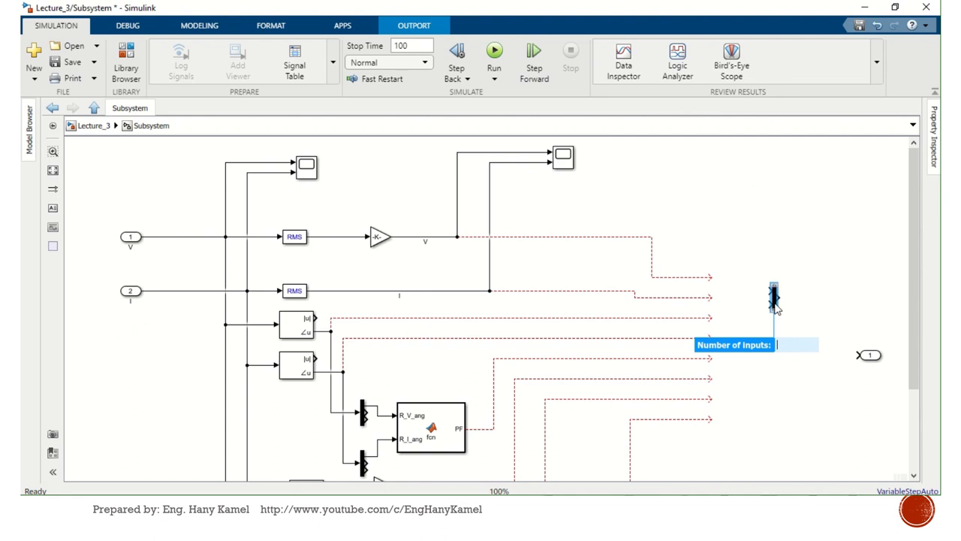
{"action": "left_click", "coordinate": [774, 304]}
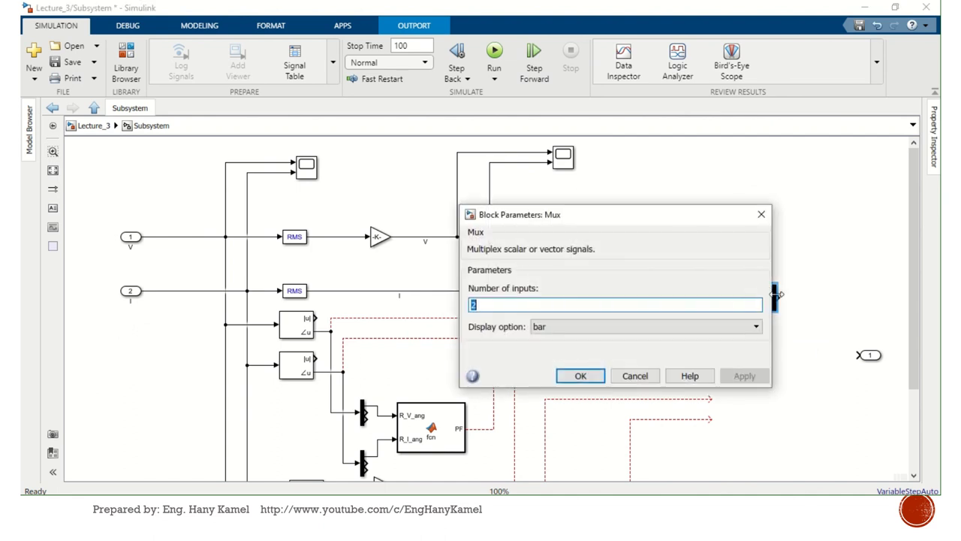
{"action": "left_click", "coordinate": [761, 214]}
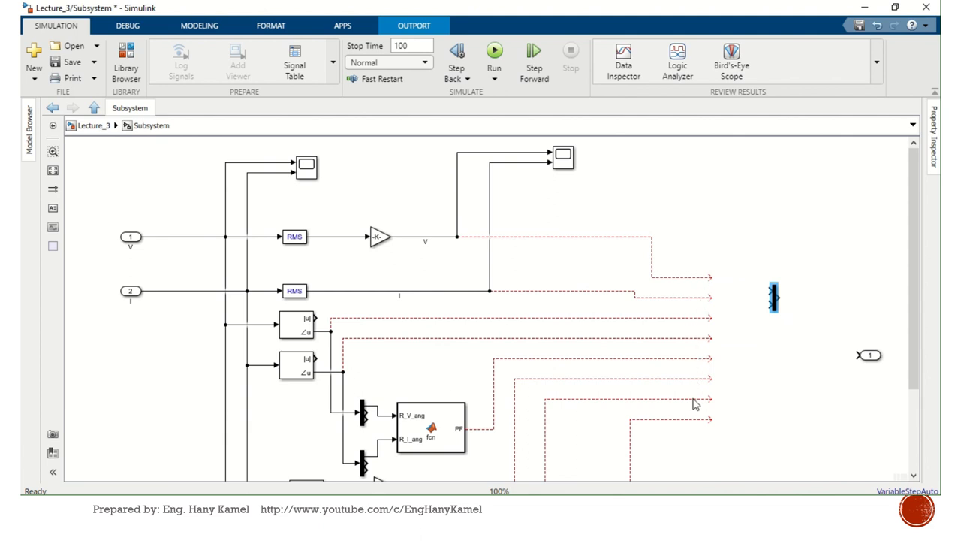
{"action": "double_click", "coordinate": [774, 296]}
{"action": "type", "text": "8"}
{"action": "key", "text": "Return"}
Step: Stretch and align the Mux with the signals, connect the outport and rename it M
{"action": "left_click_drag", "start_coordinate": [774, 310], "coordinate": [775, 437]}
{"action": "left_click_drag", "start_coordinate": [775, 396], "coordinate": [719, 383]}
{"action": "left_click_drag", "start_coordinate": [870, 356], "coordinate": [777, 349]}
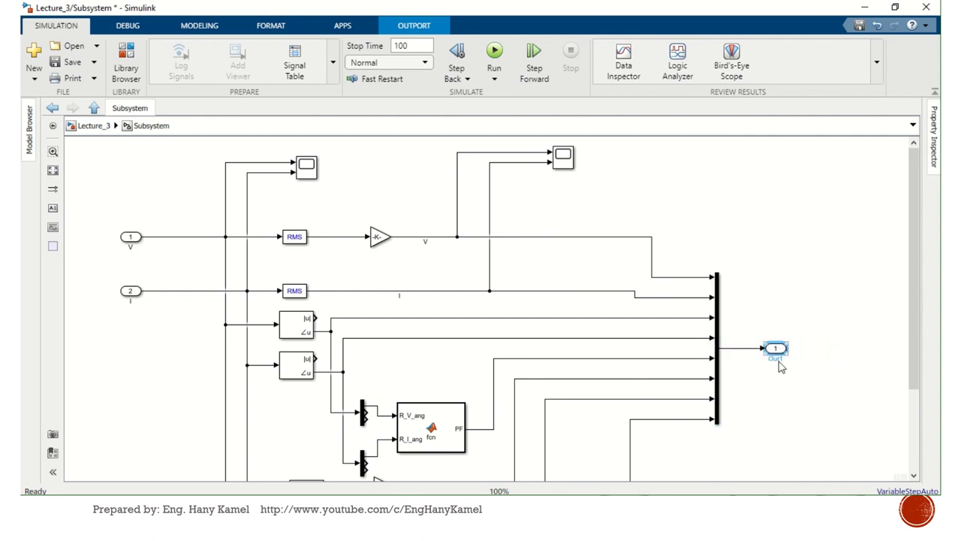
{"action": "double_click", "coordinate": [779, 362]}
{"action": "type", "text": "M"}
{"action": "left_click", "coordinate": [893, 328]}
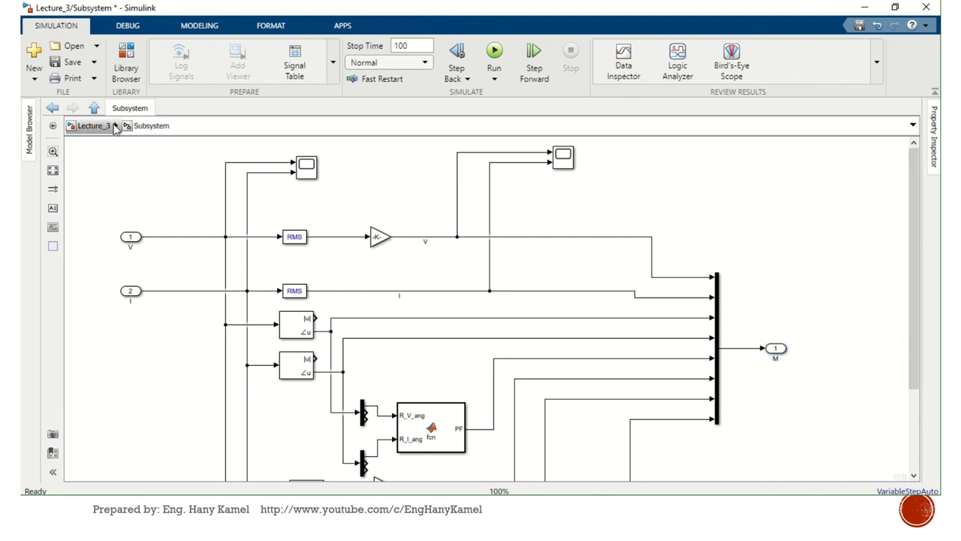
Step: Resize the Subsystem and wire Vabc to its V input and Iabc to I, tidying the lines
{"action": "left_click", "coordinate": [96, 125]}
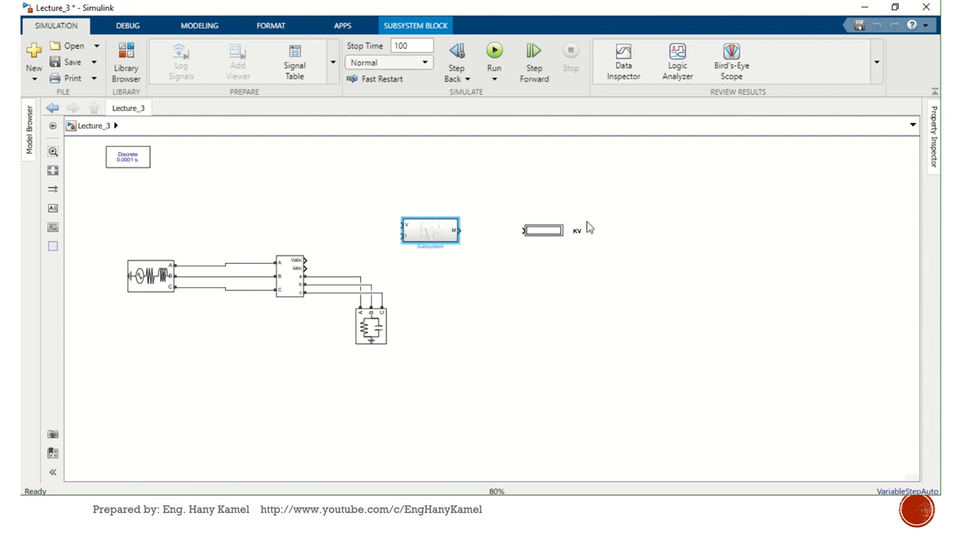
{"action": "left_click_drag", "start_coordinate": [615, 219], "coordinate": [515, 235]}
{"action": "key", "text": "ctrl+plus"}
{"action": "key", "text": "ctrl+plus"}
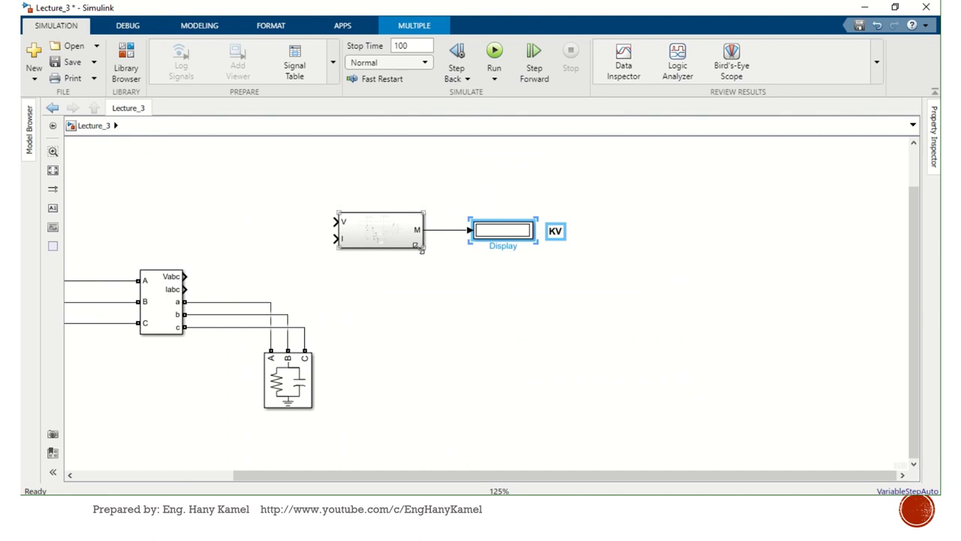
{"action": "left_click", "coordinate": [341, 247]}
{"action": "left_click_drag", "start_coordinate": [338, 249], "coordinate": [185, 276]}
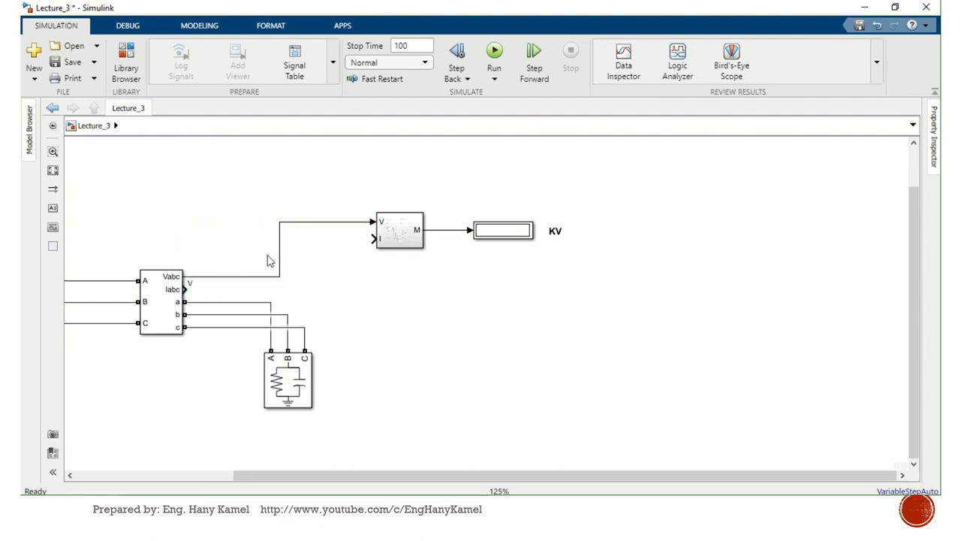
{"action": "left_click_drag", "start_coordinate": [279, 263], "coordinate": [203, 257]}
{"action": "left_click_drag", "start_coordinate": [370, 239], "coordinate": [185, 289]}
{"action": "left_click_drag", "start_coordinate": [291, 278], "coordinate": [225, 273]}
{"action": "left_click_drag", "start_coordinate": [530, 481], "coordinate": [232, 468]}
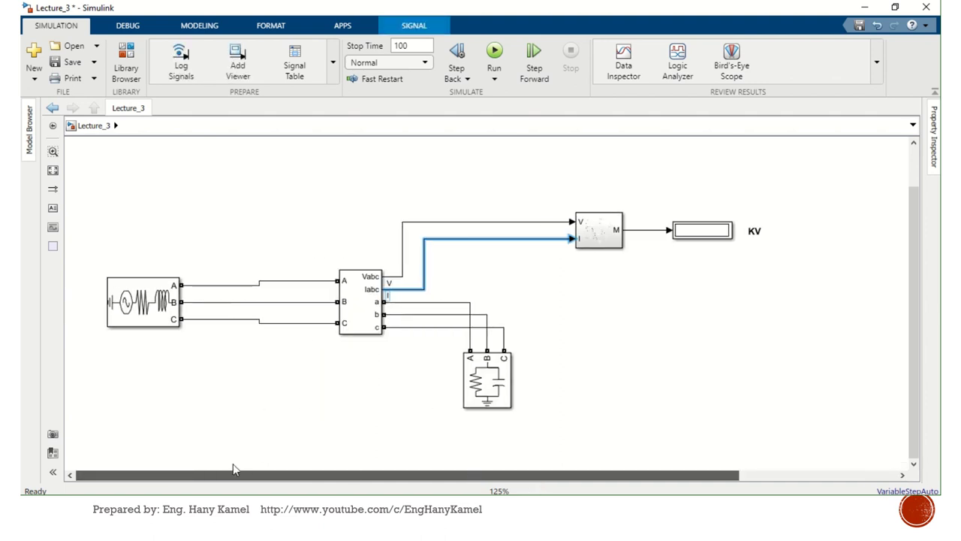
{"action": "scroll", "coordinate": [666, 287], "scroll_direction": "down", "scroll_amount": 2}
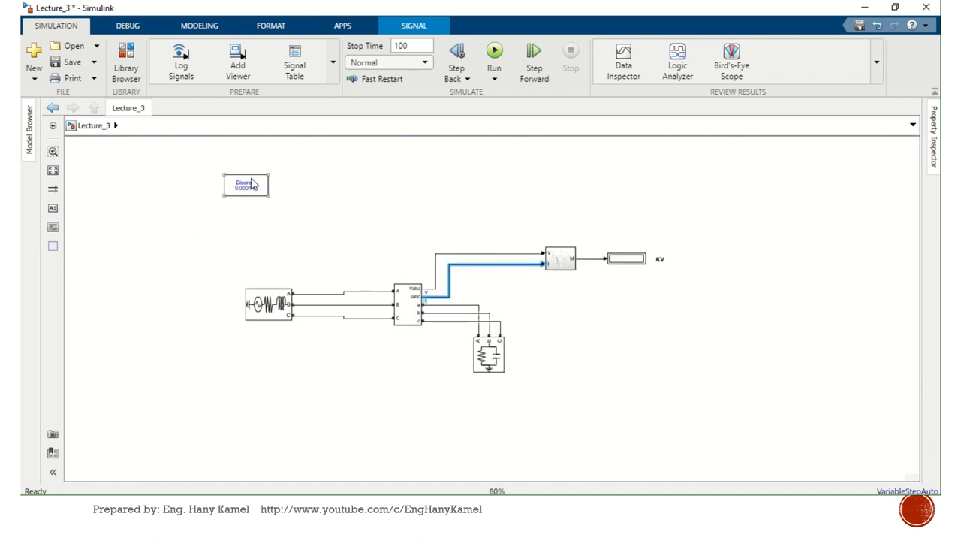
Step: Move the powergui block and set its simulation type to Continuous
{"action": "left_click_drag", "start_coordinate": [252, 184], "coordinate": [288, 231]}
{"action": "scroll", "coordinate": [288, 231], "scroll_direction": "up", "scroll_amount": 2}
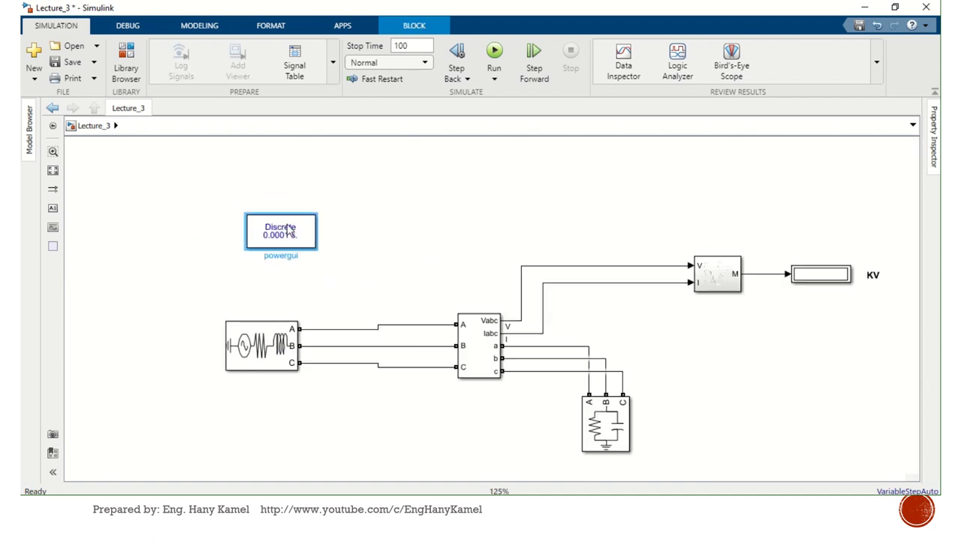
{"action": "double_click", "coordinate": [287, 230]}
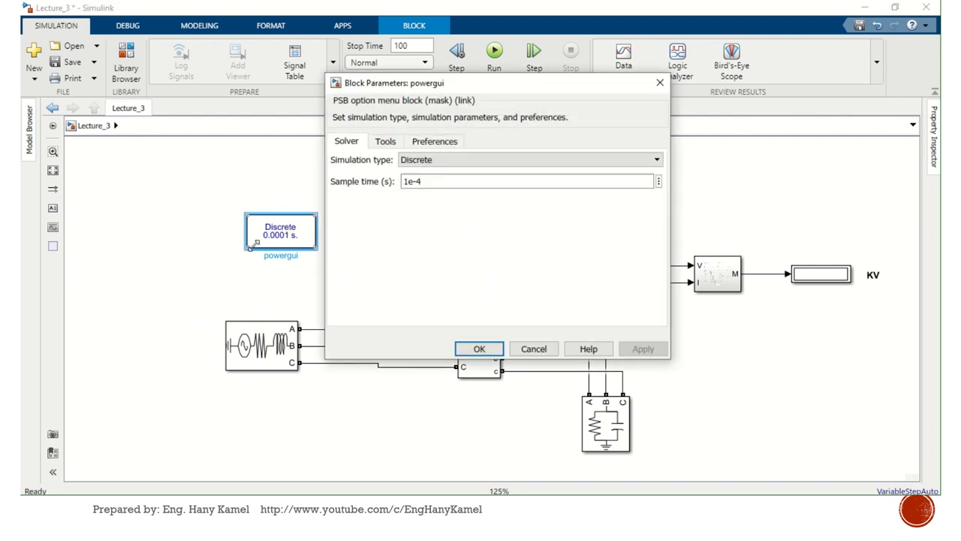
{"action": "left_click", "coordinate": [418, 159]}
{"action": "left_click", "coordinate": [419, 174]}
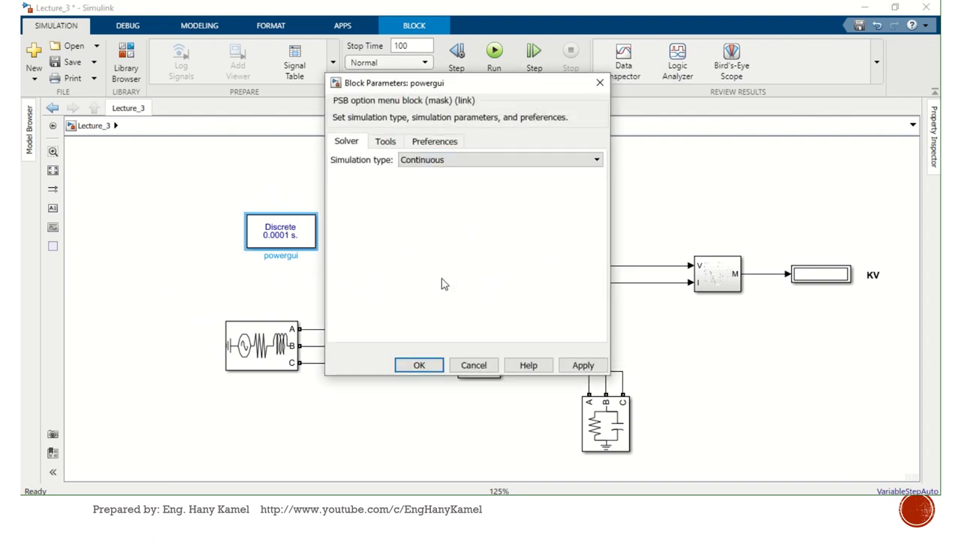
{"action": "left_click", "coordinate": [409, 364]}
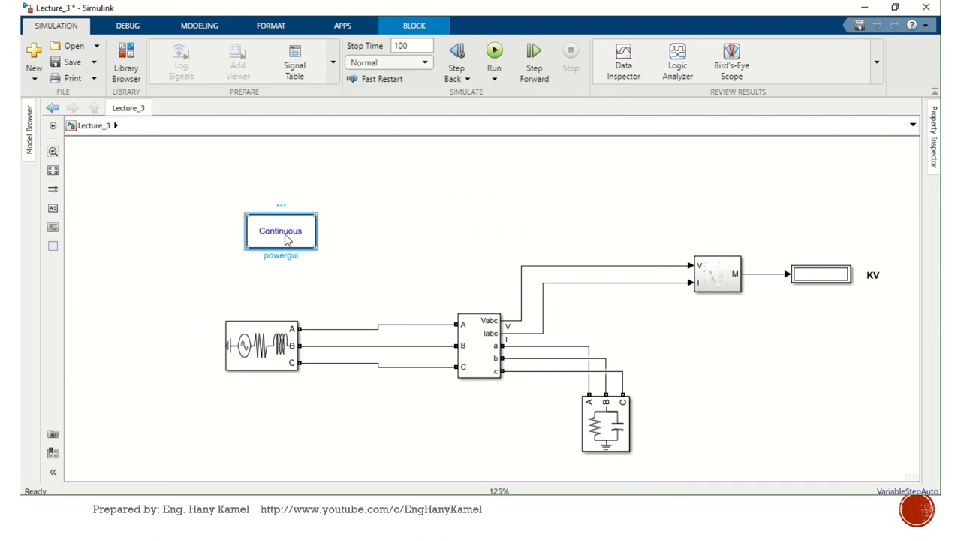
Step: Reopen powergui, glance at Tools, and switch the simulation type back to Discrete
{"action": "double_click", "coordinate": [288, 237]}
{"action": "left_click", "coordinate": [385, 133]}
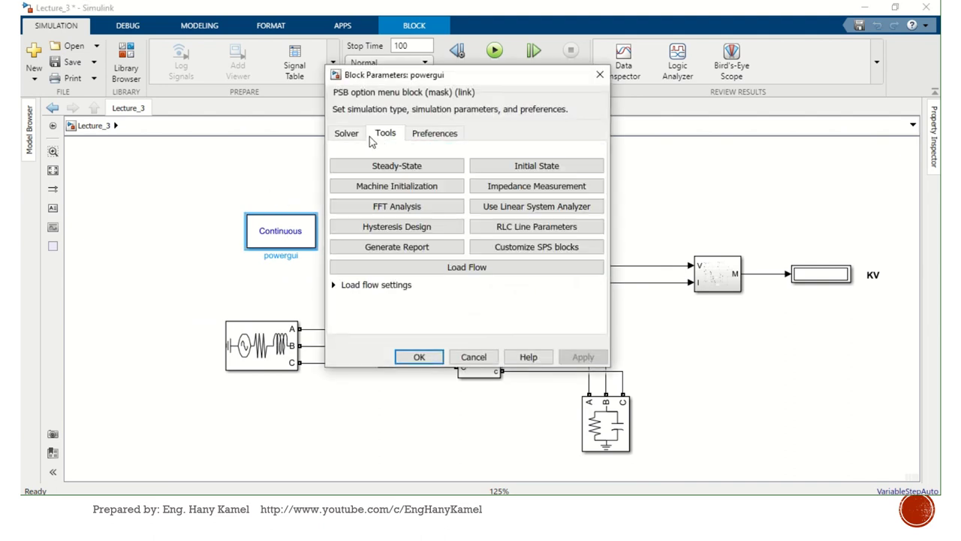
{"action": "left_click", "coordinate": [359, 136]}
{"action": "left_click", "coordinate": [459, 155]}
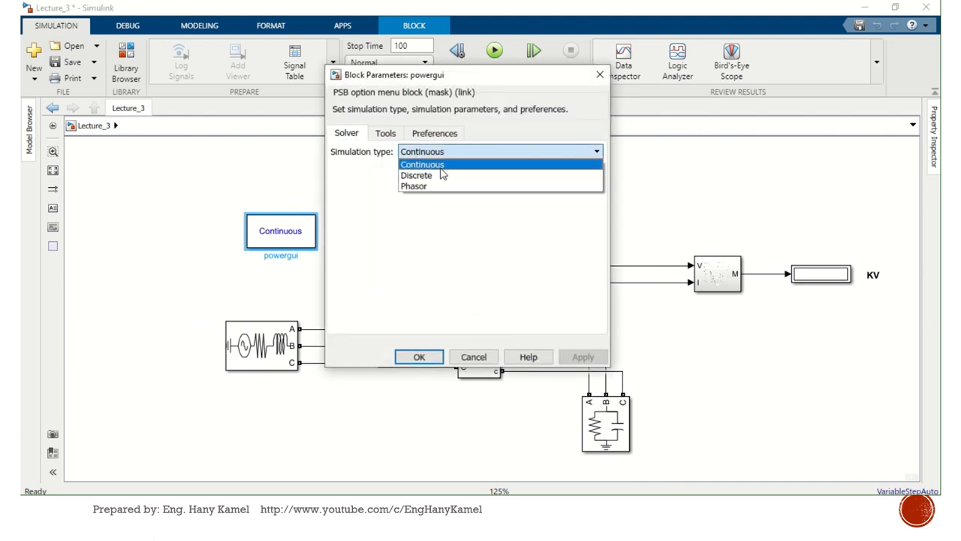
{"action": "left_click", "coordinate": [434, 174]}
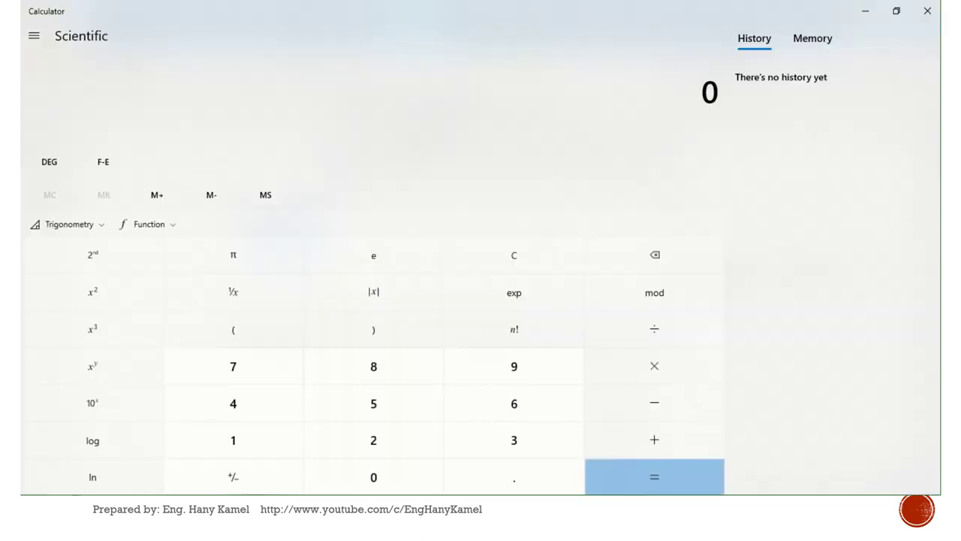
Step: Compute 1/60 ÷ 2 ÷ 50 in Calculator, giving about 1.6667e-4
{"action": "type", "text": "1/60"}
{"action": "key", "text": "Return"}
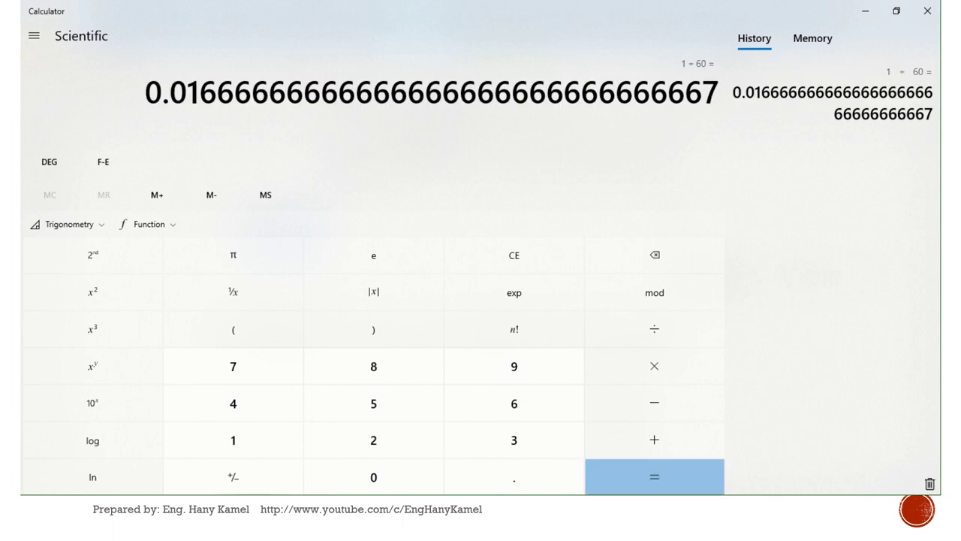
{"action": "key", "text": "slash"}
{"action": "type", "text": "2"}
{"action": "key", "text": "Return"}
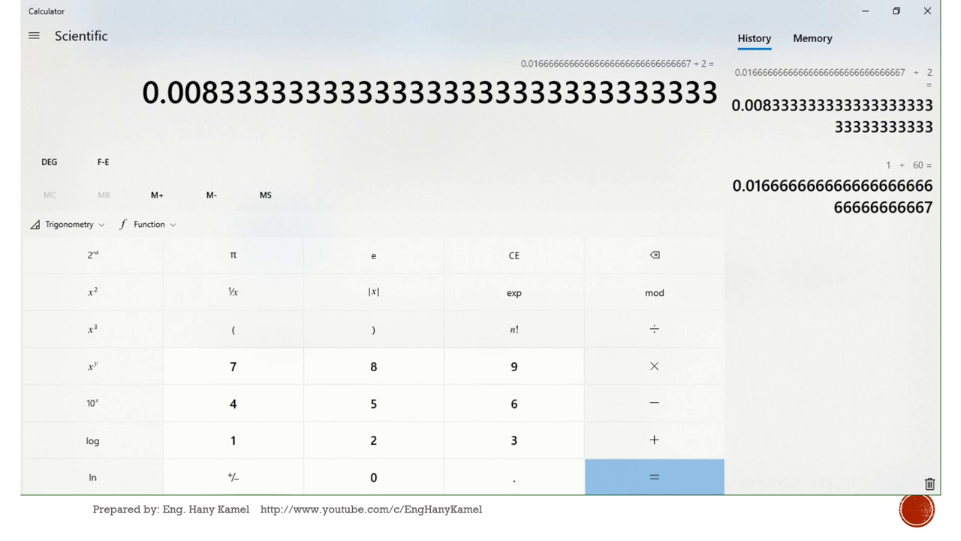
{"action": "key", "text": "slash"}
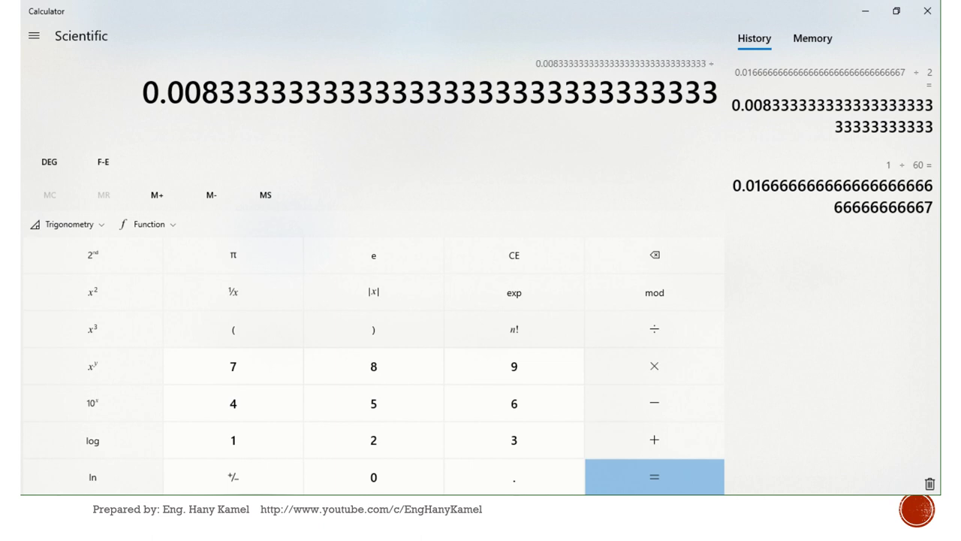
{"action": "type", "text": "50"}
{"action": "key", "text": "Return"}
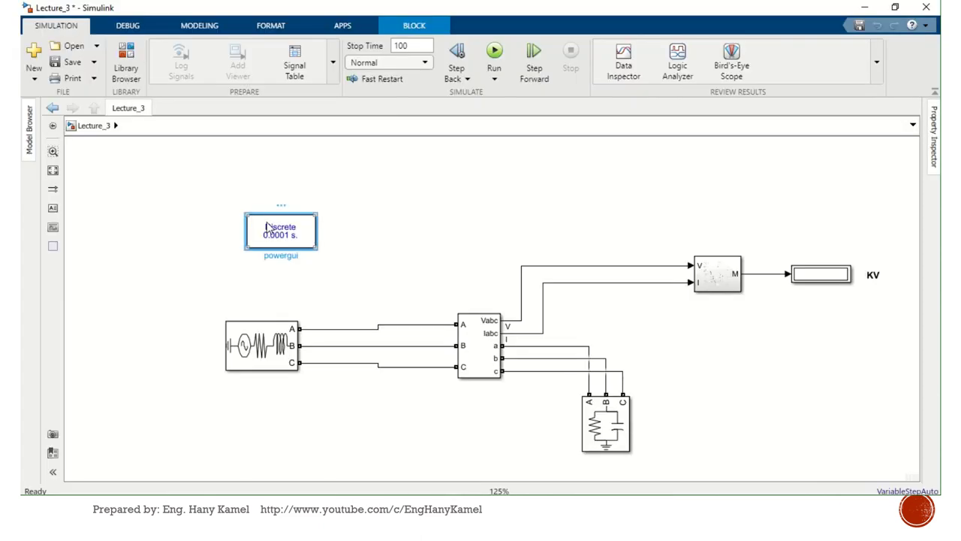
Step: Change the powergui sample time from 1e-4 to 1.6e-4
{"action": "double_click", "coordinate": [267, 228]}
{"action": "double_click", "coordinate": [407, 181]}
{"action": "left_click", "coordinate": [407, 181]}
{"action": "type", "text": ".6e-4"}
{"action": "key", "text": "Return"}
{"action": "left_click", "coordinate": [410, 250]}
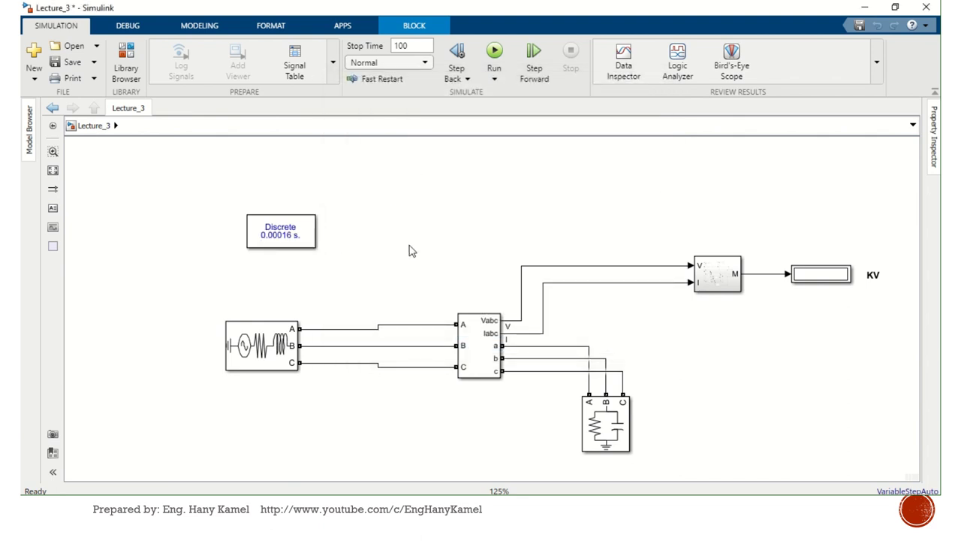
Step: Run the simulation with stop time 100, then stop it
{"action": "left_click", "coordinate": [410, 46]}
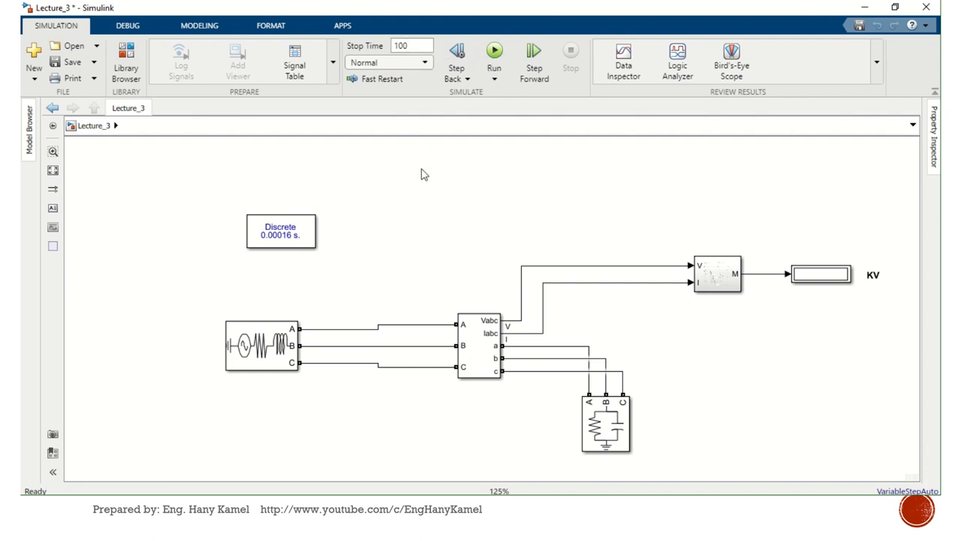
{"action": "left_click", "coordinate": [491, 53]}
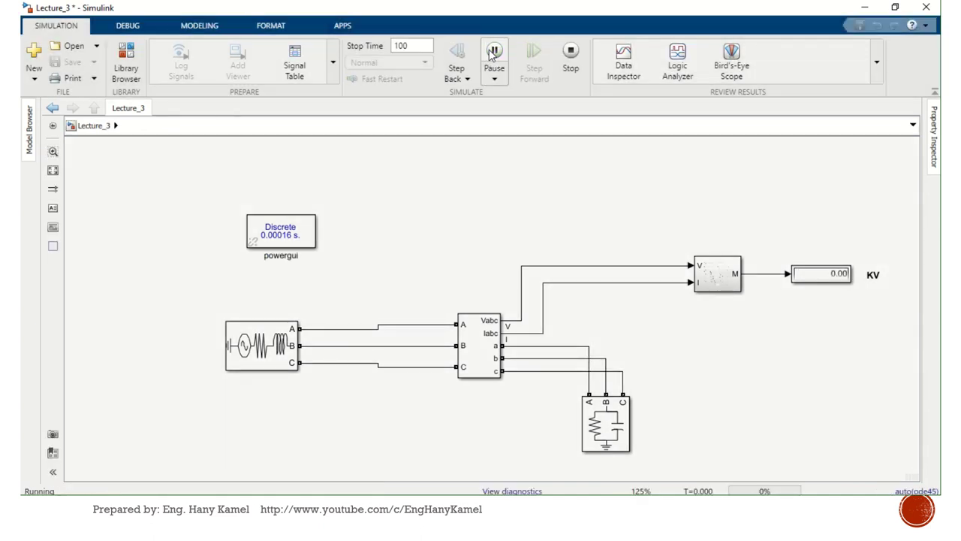
{"action": "left_click", "coordinate": [570, 50]}
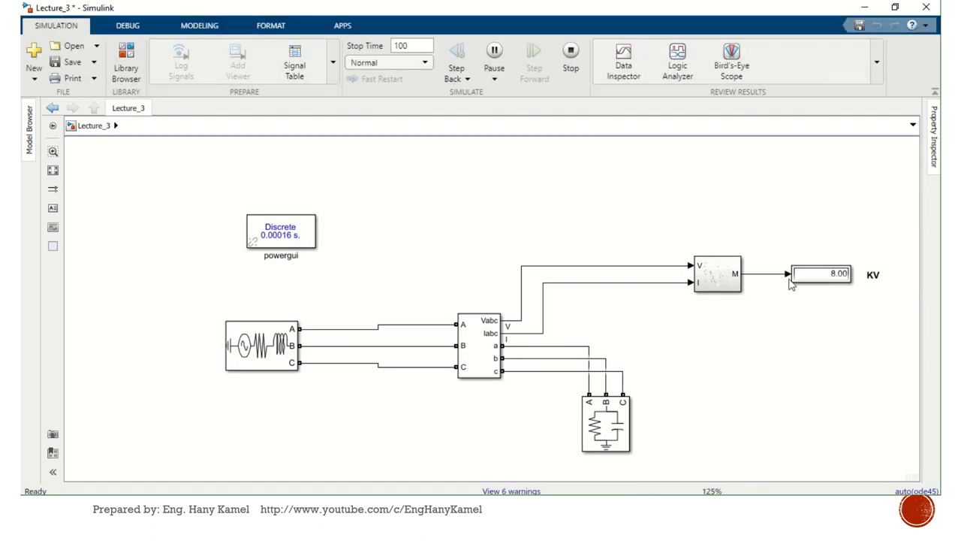
Step: Enlarge the Display to show every value and move the KV label beside its top
{"action": "left_click", "coordinate": [821, 276]}
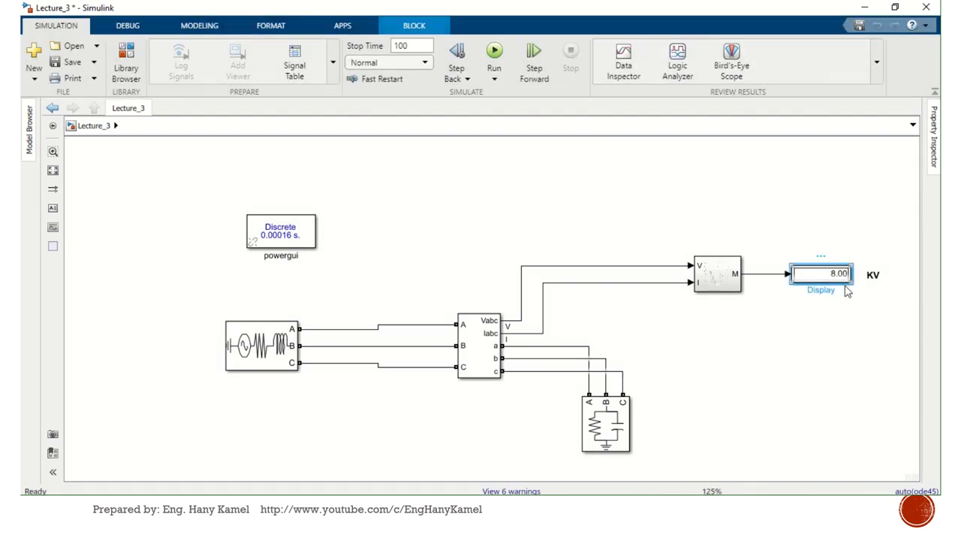
{"action": "left_click_drag", "start_coordinate": [852, 285], "coordinate": [833, 343]}
{"action": "scroll", "coordinate": [911, 297], "scroll_direction": "up", "scroll_amount": 1}
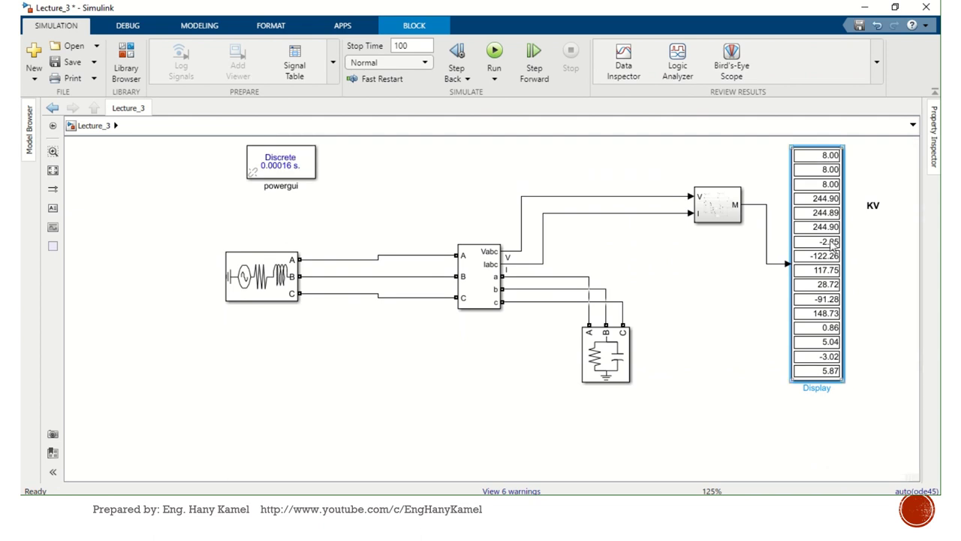
{"action": "left_click_drag", "start_coordinate": [875, 207], "coordinate": [861, 173]}
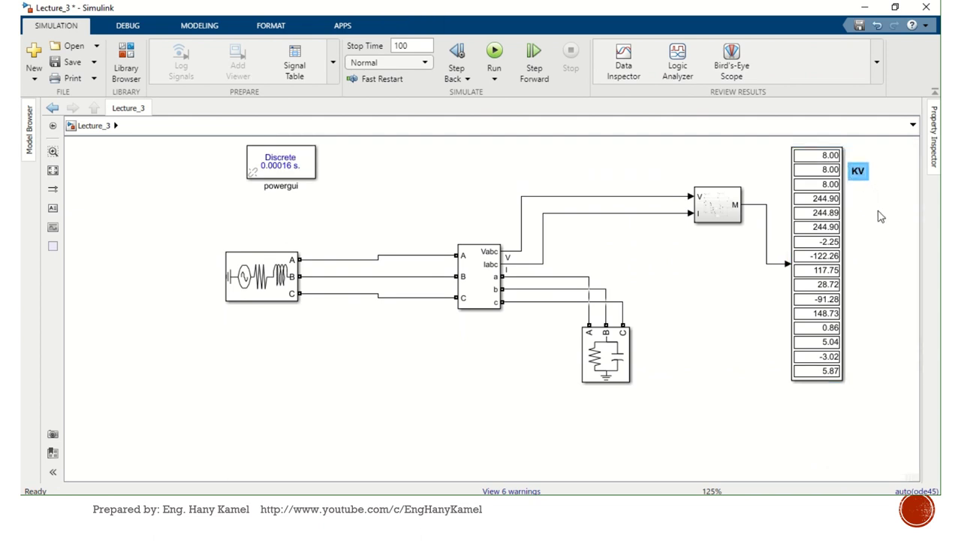
Step: Copy the KV label below it, rename the copy to A, and align it
{"action": "double_click", "coordinate": [861, 171]}
{"action": "mouse_move", "coordinate": [861, 171]}
{"action": "left_mouse_down"}
{"action": "mouse_move", "coordinate": [869, 216]}
{"action": "mouse_move", "coordinate": [860, 216]}
{"action": "left_mouse_up"}
{"action": "double_click", "coordinate": [858, 215]}
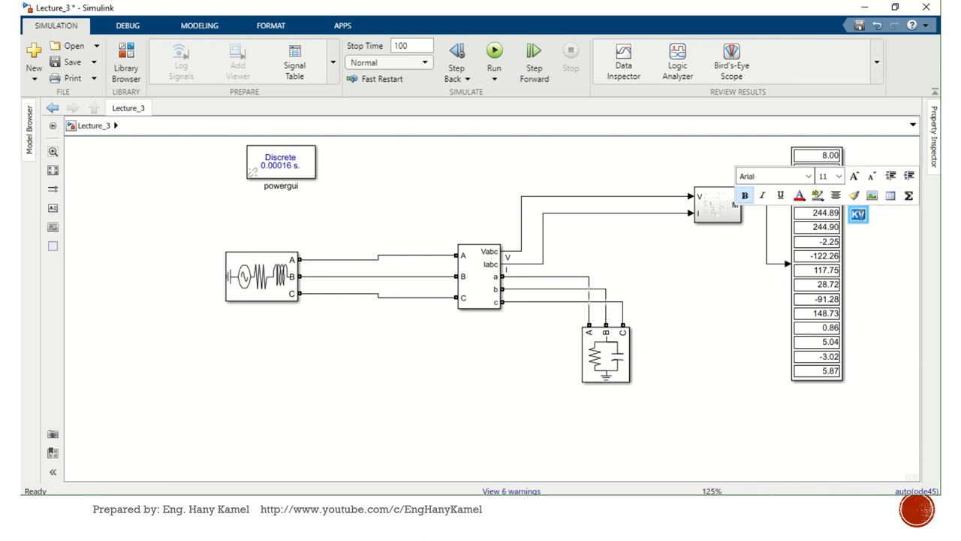
{"action": "type", "text": "A"}
{"action": "key", "text": "Escape"}
{"action": "left_click_drag", "start_coordinate": [853, 208], "coordinate": [858, 214]}
Step: Place a second A label lower beside the Display, then briefly inspect the subsystem
{"action": "double_click", "coordinate": [859, 242]}
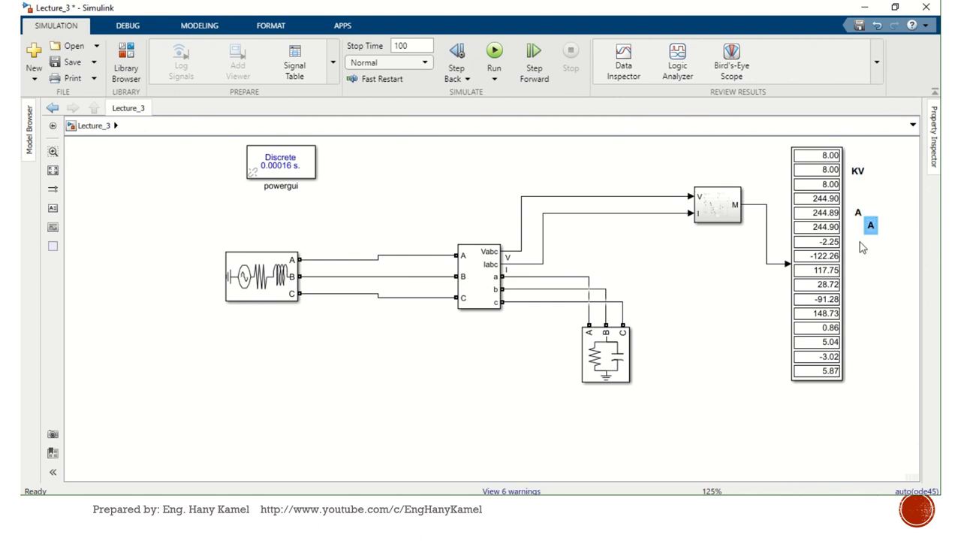
{"action": "left_click_drag", "start_coordinate": [871, 225], "coordinate": [861, 265]}
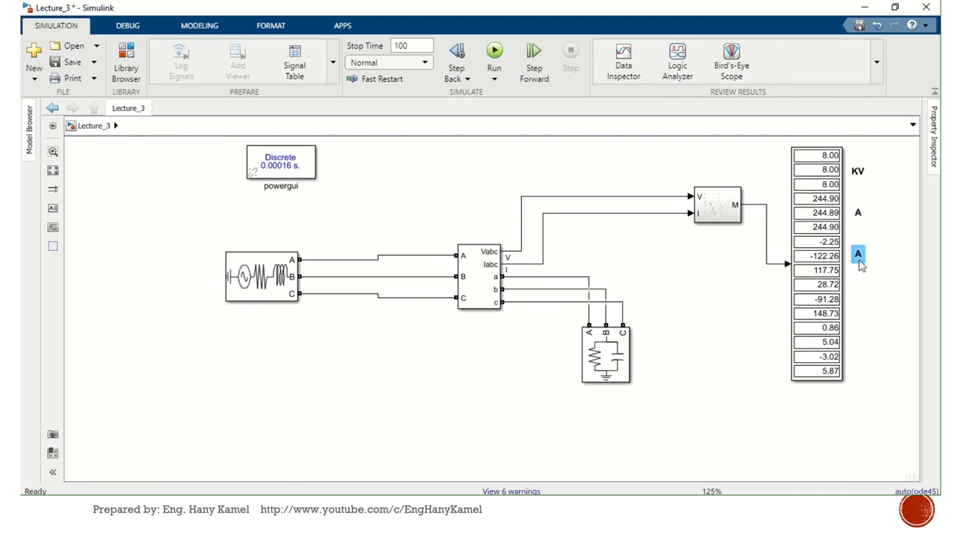
{"action": "double_click", "coordinate": [726, 211]}
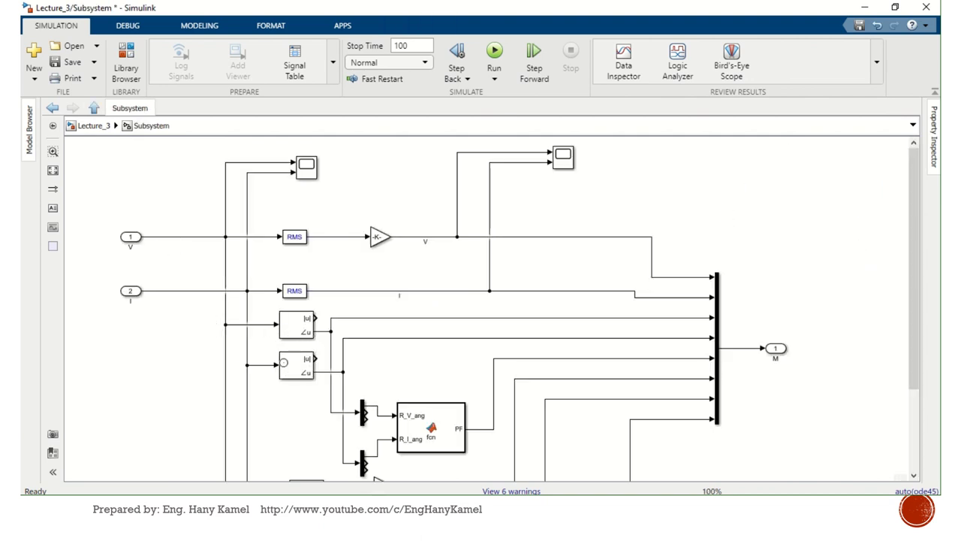
{"action": "left_click", "coordinate": [90, 125]}
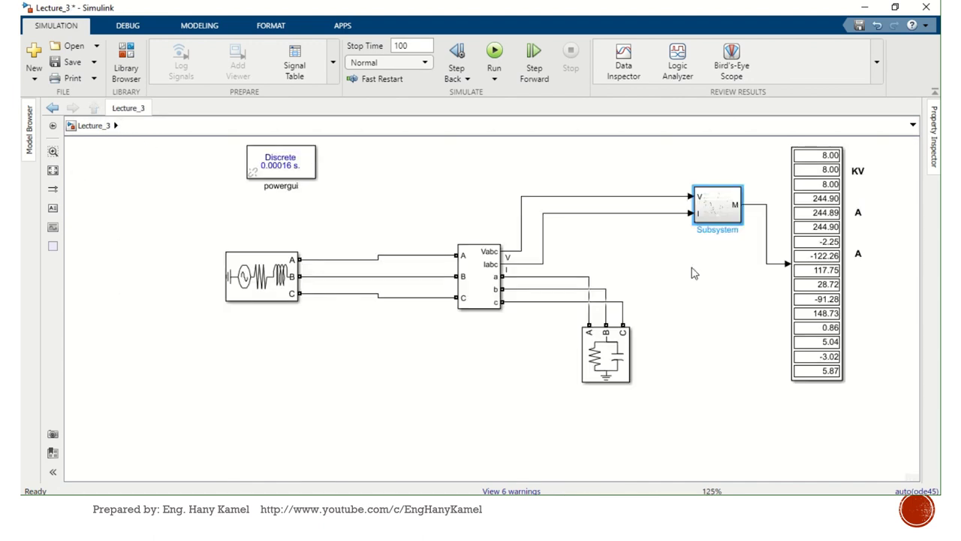
Step: Rename the lower A label to V_Ang
{"action": "left_click", "coordinate": [858, 255]}
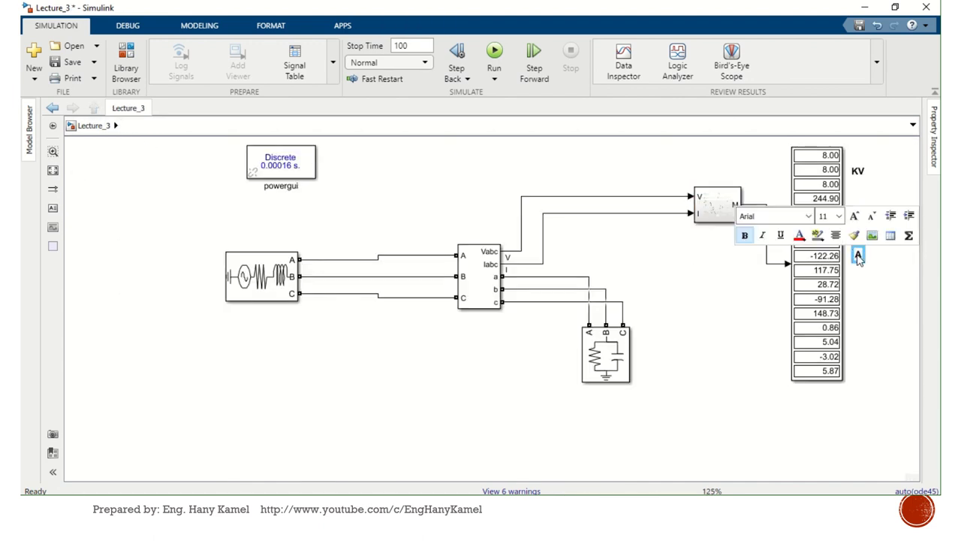
{"action": "type", "text": "V"}
{"action": "type", "text": " Aa"}
{"action": "key", "text": "BackSpace"}
{"action": "type", "text": "ng"}
{"action": "left_click", "coordinate": [877, 277]}
Step: Copy V_Ang further down, rename the copy to I_Ang, and align it
{"action": "left_click", "coordinate": [870, 257]}
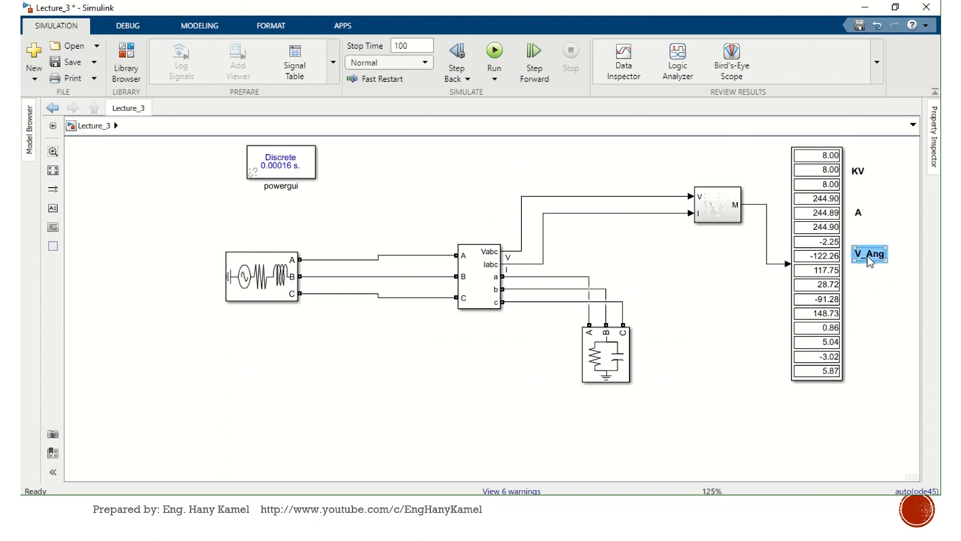
{"action": "left_click_drag", "start_coordinate": [868, 257], "coordinate": [874, 303]}
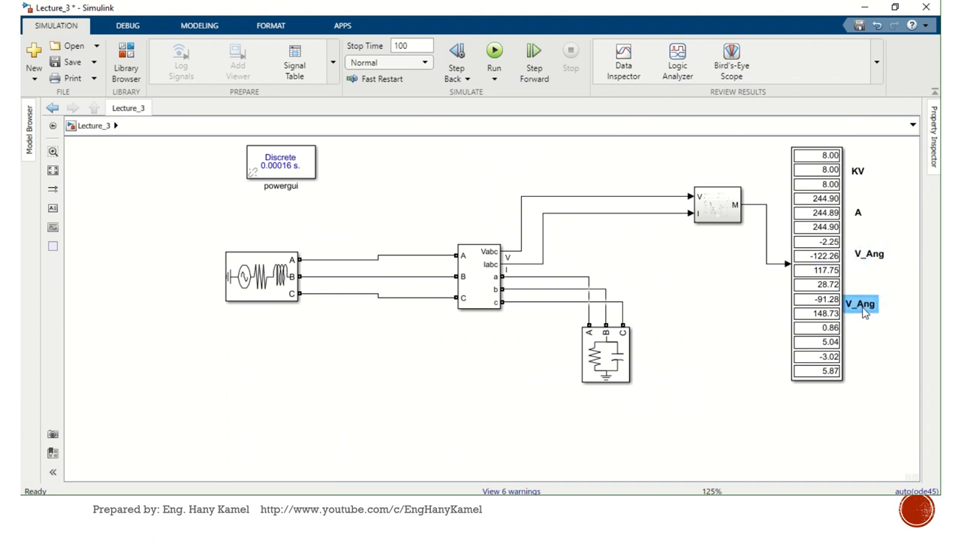
{"action": "left_click_drag", "start_coordinate": [864, 313], "coordinate": [868, 312]}
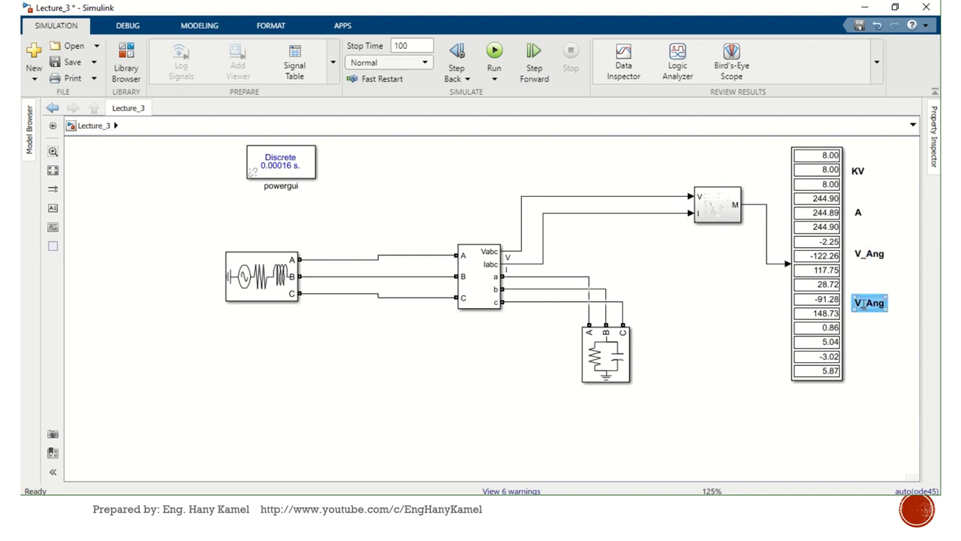
{"action": "left_click", "coordinate": [860, 304]}
{"action": "key", "text": "BackSpace"}
{"action": "type", "text": "I"}
{"action": "left_click", "coordinate": [874, 334]}
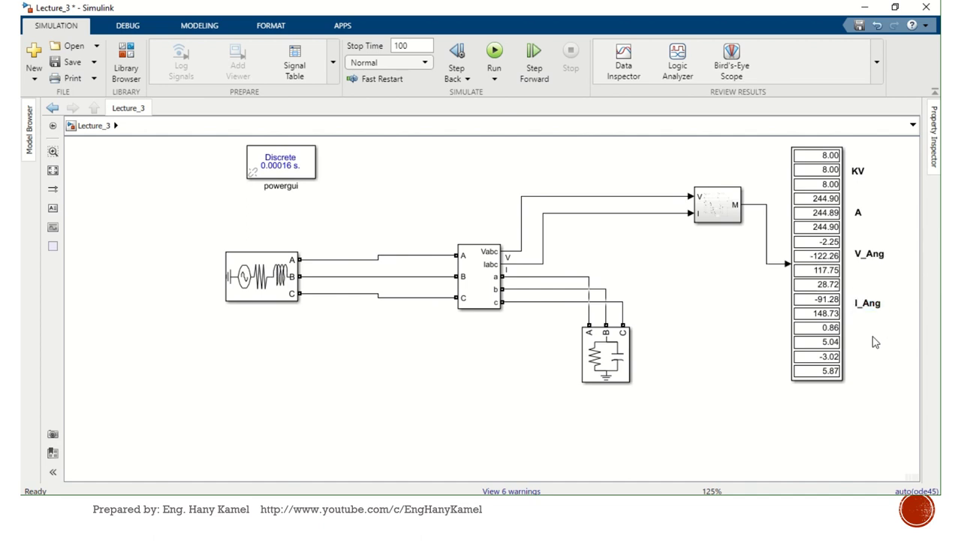
{"action": "left_click", "coordinate": [871, 304]}
{"action": "left_click_drag", "start_coordinate": [863, 299], "coordinate": [863, 296]}
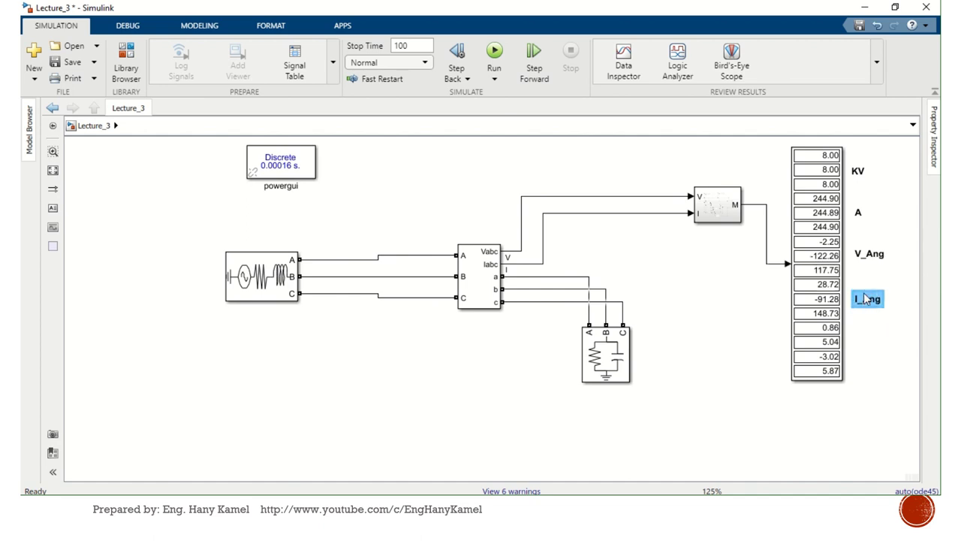
{"action": "left_click", "coordinate": [879, 355]}
{"action": "left_click", "coordinate": [483, 293]}
{"action": "double_click", "coordinate": [482, 293]}
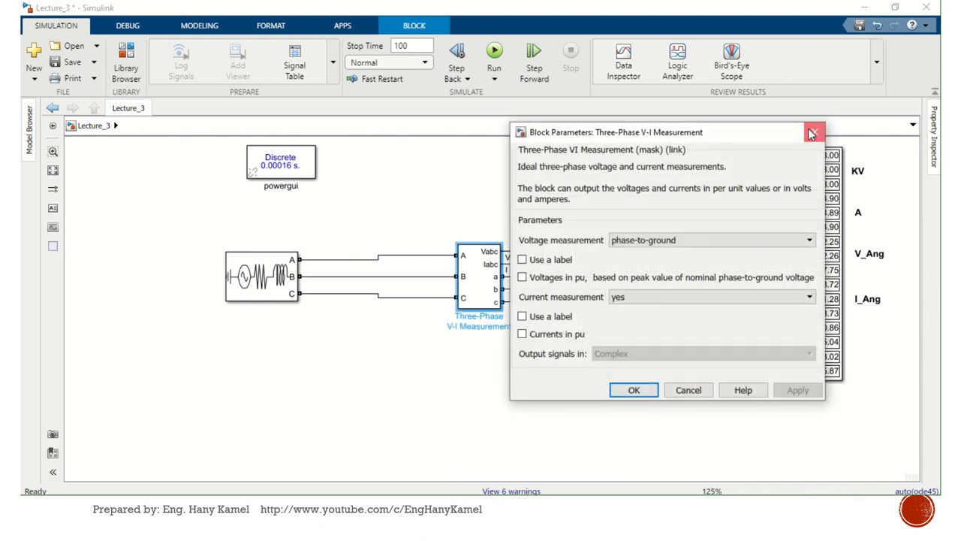
{"action": "left_click", "coordinate": [812, 132]}
{"action": "left_click", "coordinate": [717, 201]}
{"action": "double_click", "coordinate": [717, 202]}
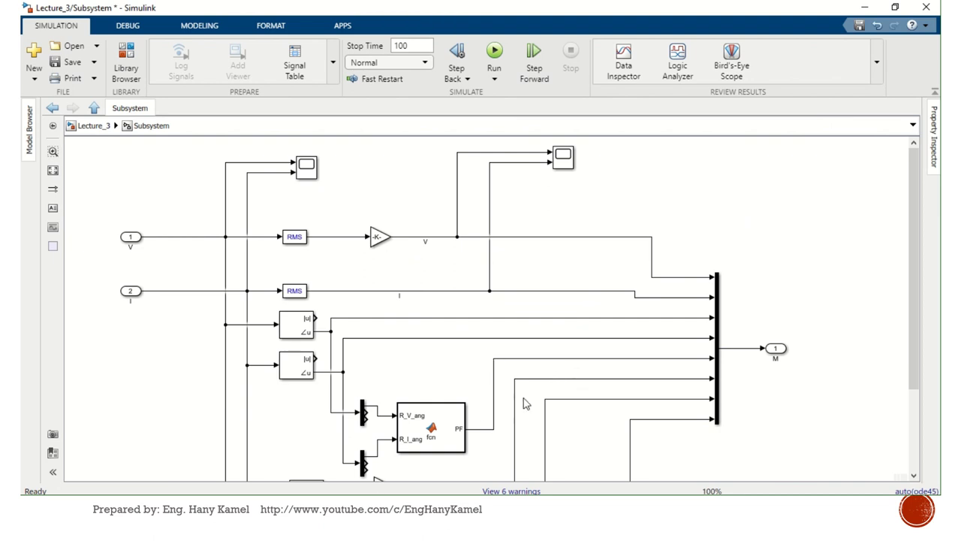
{"action": "left_click_drag", "start_coordinate": [913, 172], "coordinate": [912, 151]}
{"action": "left_click", "coordinate": [91, 128]}
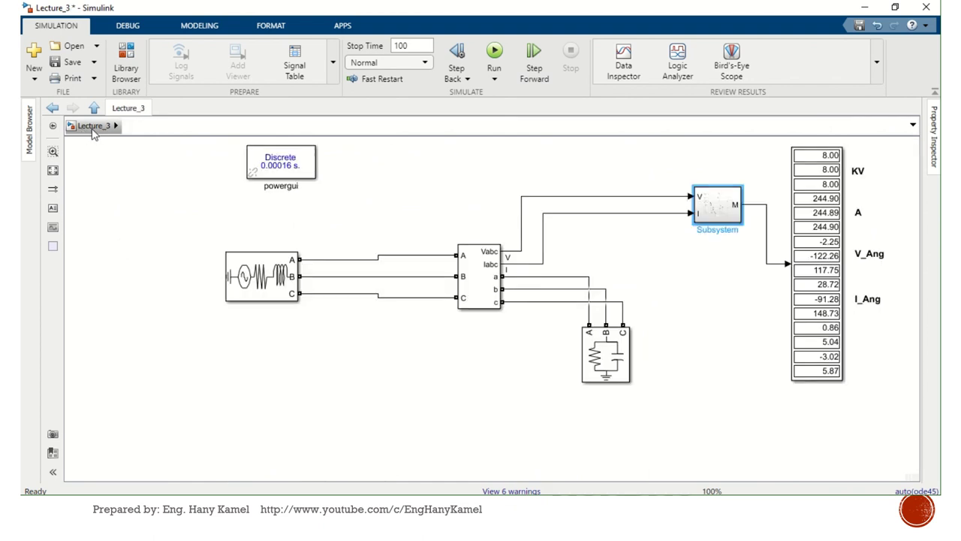
{"action": "left_click", "coordinate": [869, 300]}
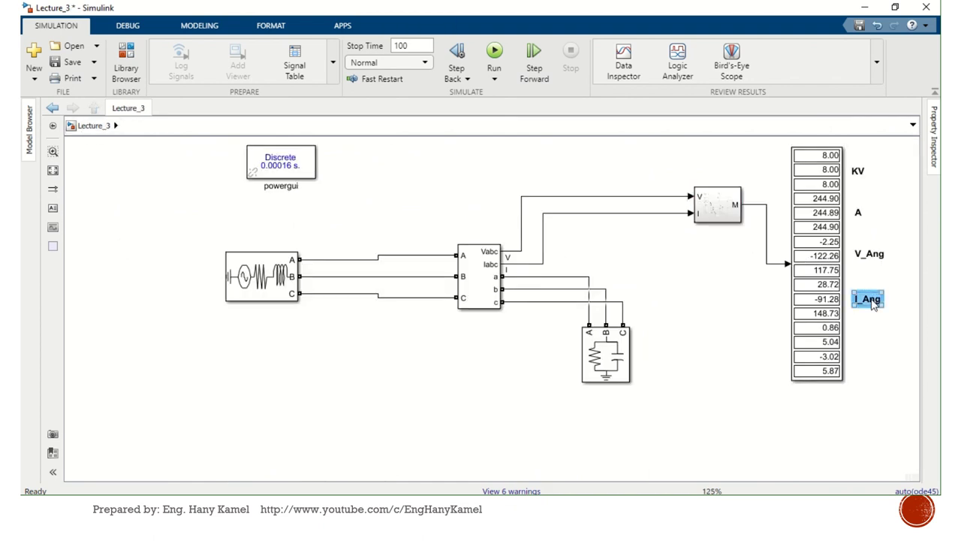
Step: Copy the I_Ang label down twice to make PF and MW labels beside the display
{"action": "mouse_move", "coordinate": [873, 305]}
{"action": "left_mouse_down"}
{"action": "mouse_move", "coordinate": [871, 342]}
{"action": "mouse_move", "coordinate": [870, 332]}
{"action": "left_mouse_up"}
{"action": "double_click", "coordinate": [869, 329]}
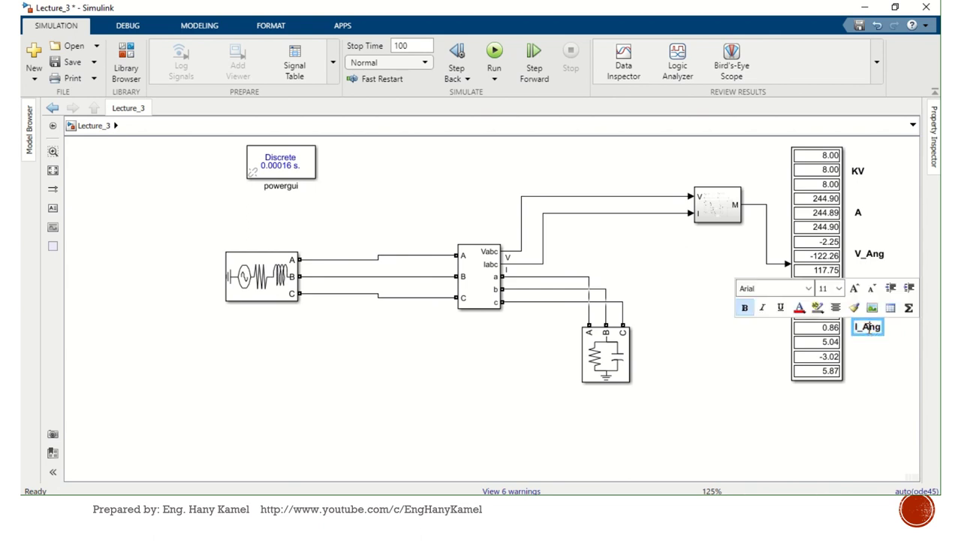
{"action": "type", "text": "PF"}
{"action": "left_click", "coordinate": [881, 374]}
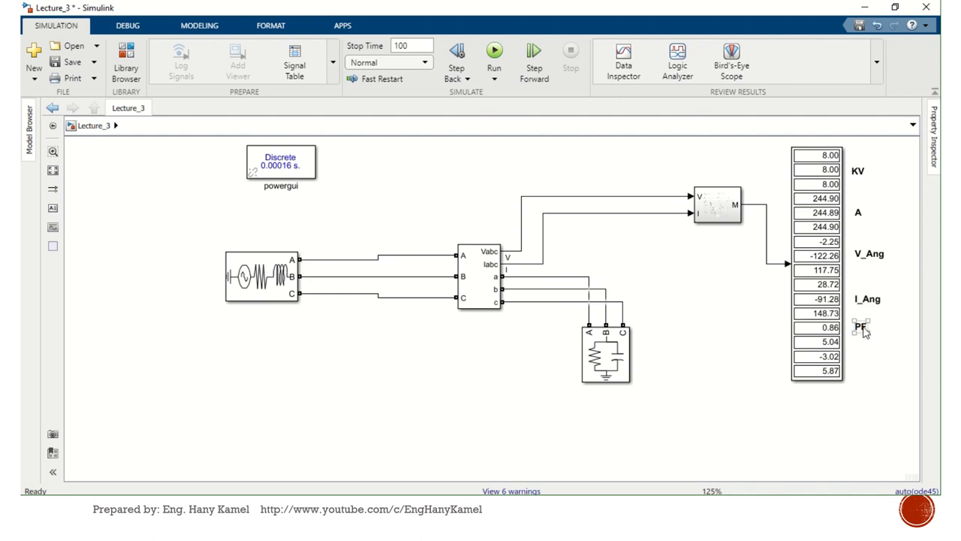
{"action": "mouse_move", "coordinate": [860, 326]}
{"action": "left_mouse_down"}
{"action": "mouse_move", "coordinate": [870, 364]}
{"action": "mouse_move", "coordinate": [864, 347]}
{"action": "left_mouse_up"}
{"action": "double_click", "coordinate": [862, 344]}
{"action": "type", "text": "MW"}
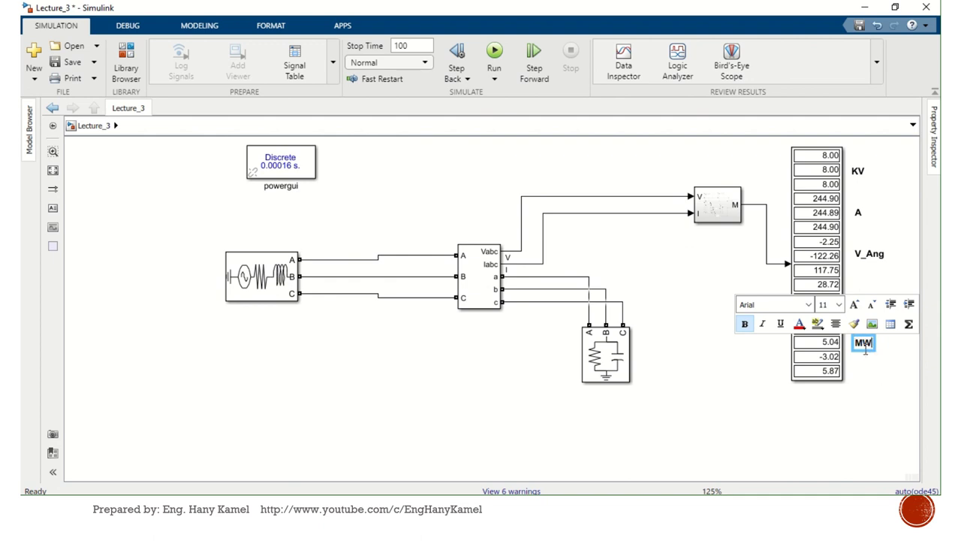
{"action": "left_click", "coordinate": [880, 384]}
Step: Copy the MW label one row lower and rename it MVAR
{"action": "left_click", "coordinate": [863, 347]}
{"action": "double_click", "coordinate": [864, 345]}
{"action": "left_click_drag", "start_coordinate": [864, 345], "coordinate": [874, 368]}
{"action": "left_click", "coordinate": [863, 358]}
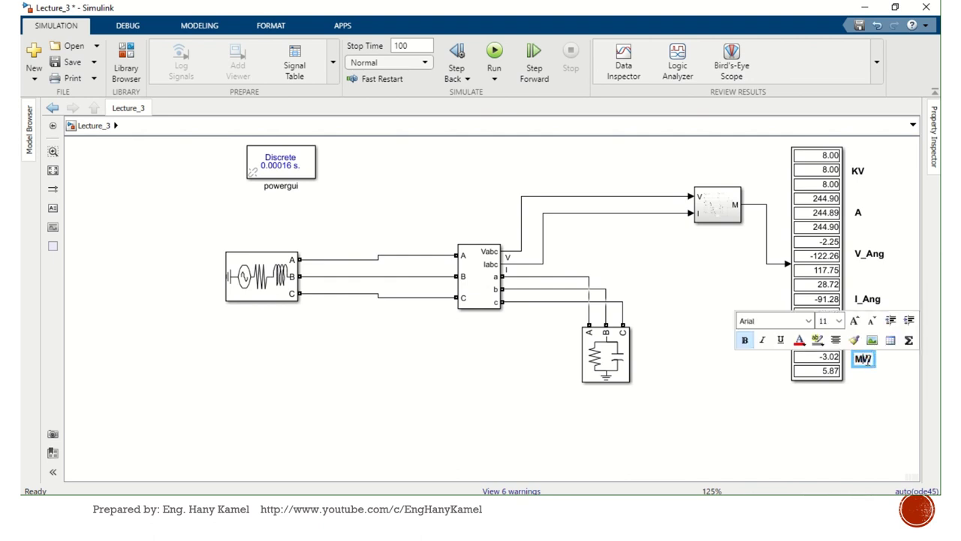
{"action": "key", "text": "BackSpace"}
{"action": "type", "text": "VAR"}
{"action": "left_click", "coordinate": [874, 384]}
Step: Copy MVAR beside the 5.87 row and trim it to read MVA
{"action": "double_click", "coordinate": [867, 369]}
{"action": "left_click", "coordinate": [910, 354]}
{"action": "mouse_move", "coordinate": [907, 353]}
{"action": "left_mouse_down"}
{"action": "mouse_move", "coordinate": [882, 363]}
{"action": "mouse_move", "coordinate": [876, 384]}
{"action": "left_mouse_up"}
{"action": "double_click", "coordinate": [875, 379]}
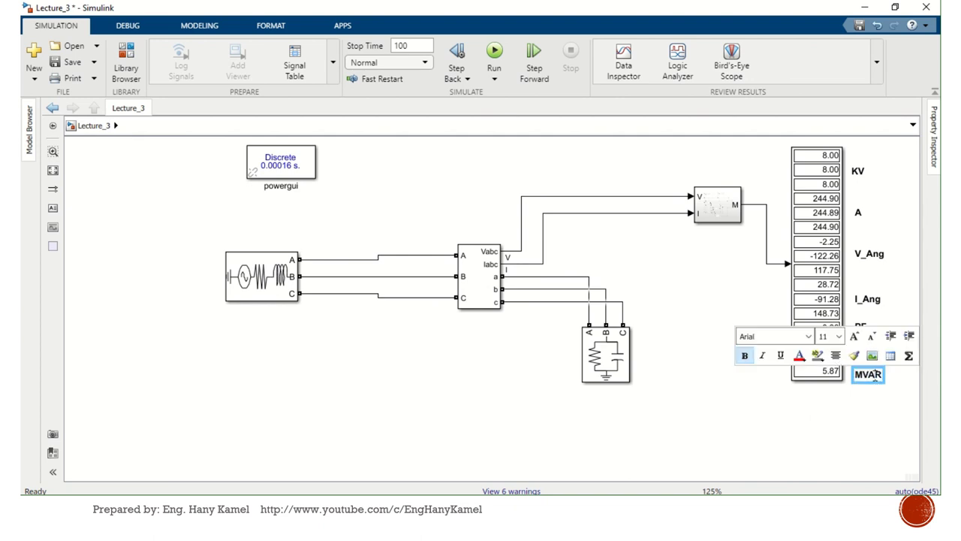
{"action": "key", "text": "Delete"}
{"action": "left_click", "coordinate": [868, 425]}
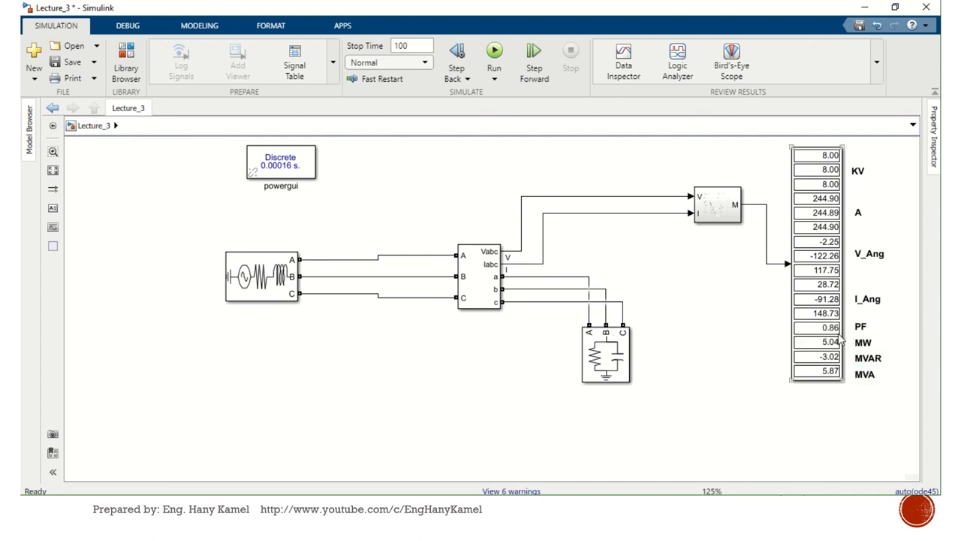
{"action": "left_click", "coordinate": [608, 349]}
Step: Set the Three-Phase Parallel RLC Load to QL 3e6 and Qc 0
{"action": "double_click", "coordinate": [620, 365]}
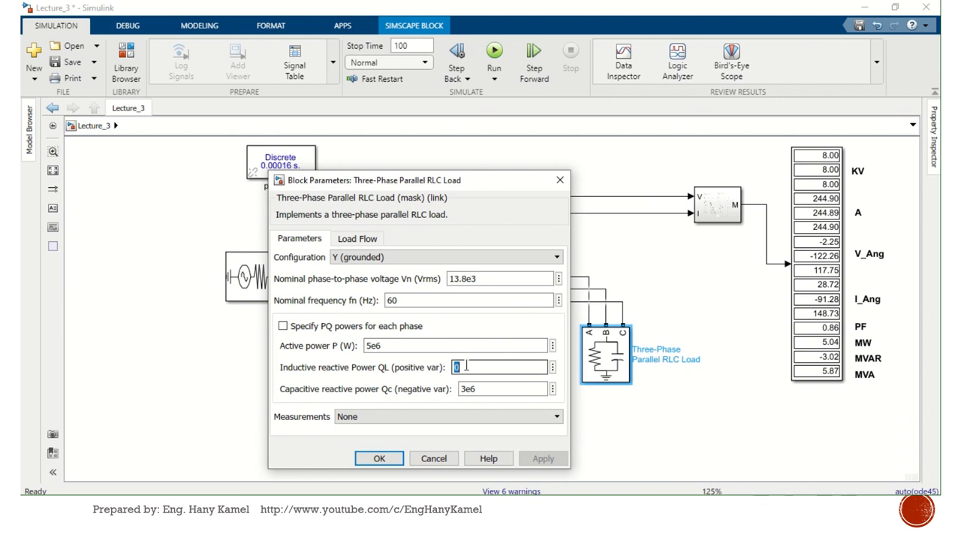
{"action": "type", "text": "3e6"}
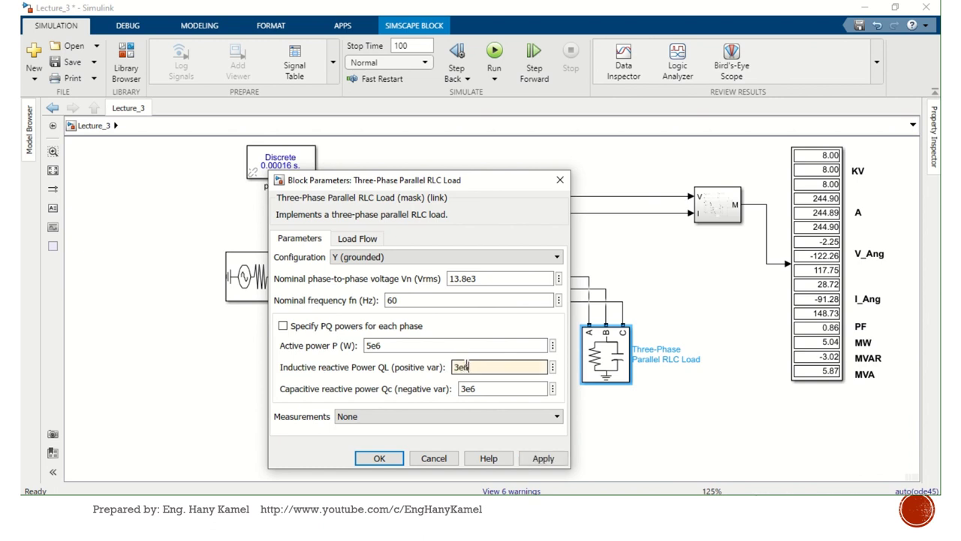
{"action": "double_click", "coordinate": [489, 389]}
{"action": "type", "text": "0"}
{"action": "key", "text": "Return"}
{"action": "left_click", "coordinate": [553, 425]}
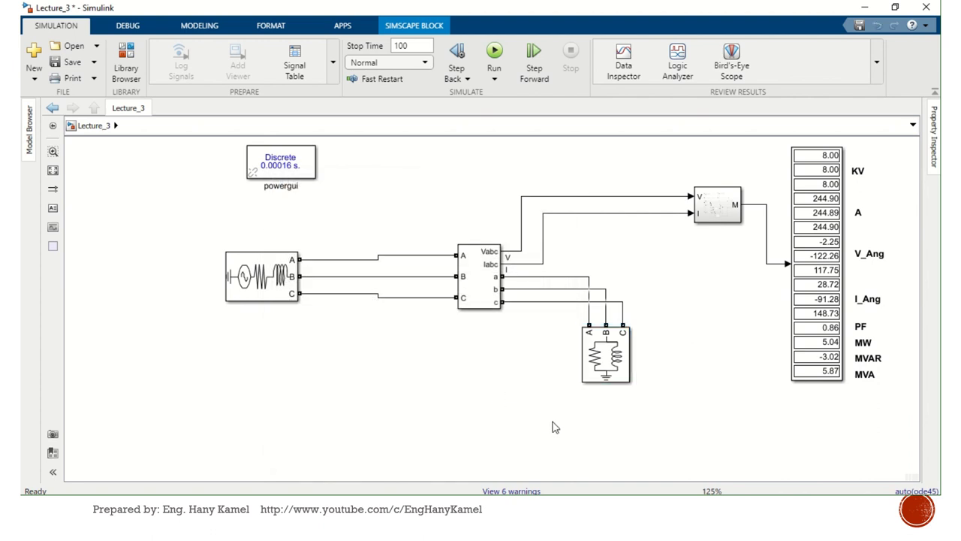
Step: Rerun the simulation so the Display shows 7.92 KV, 4.94 MW and 2.96 MVAR
{"action": "left_click", "coordinate": [496, 52]}
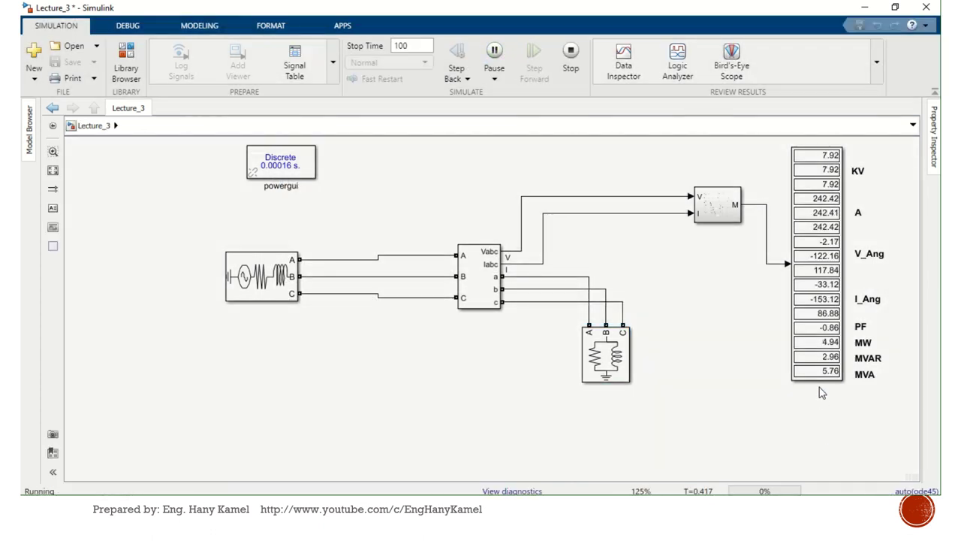
{"action": "left_click", "coordinate": [571, 53]}
{"action": "double_click", "coordinate": [825, 269]}
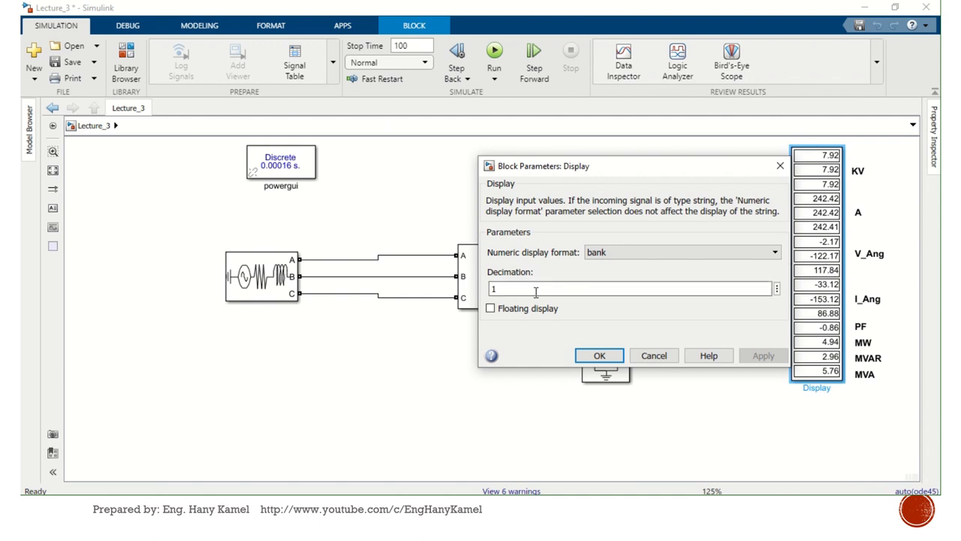
Step: Keep the Display's numeric format as bank and close its parameters
{"action": "left_click", "coordinate": [618, 254]}
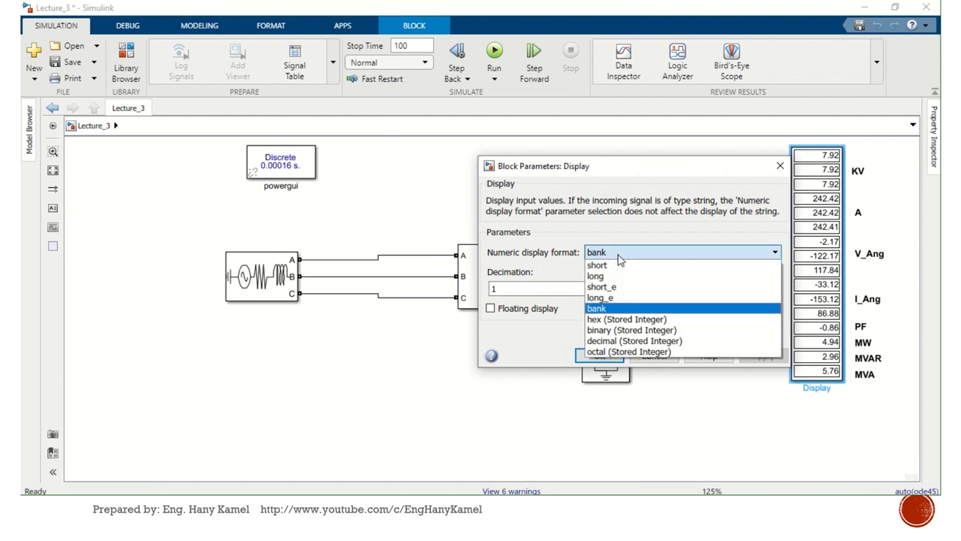
{"action": "left_click", "coordinate": [595, 307]}
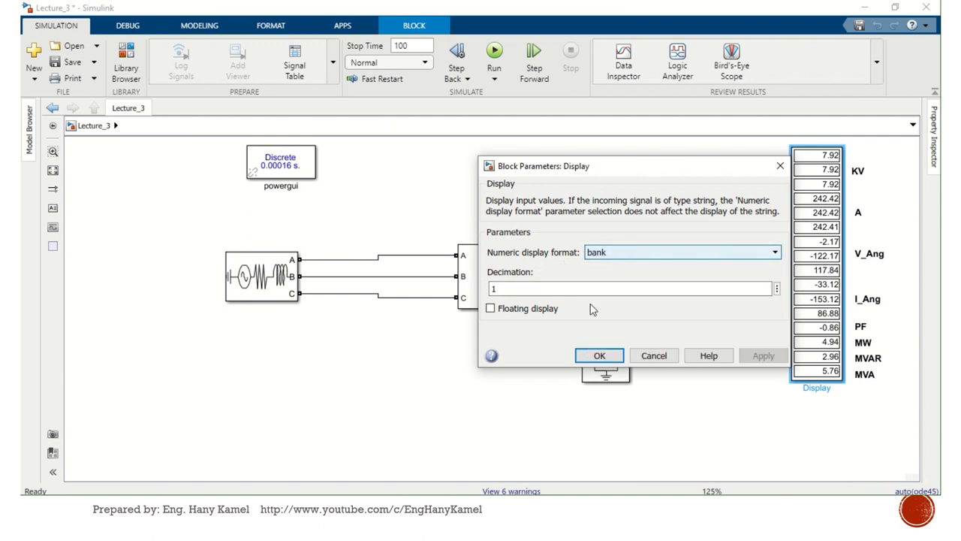
{"action": "left_click", "coordinate": [606, 357]}
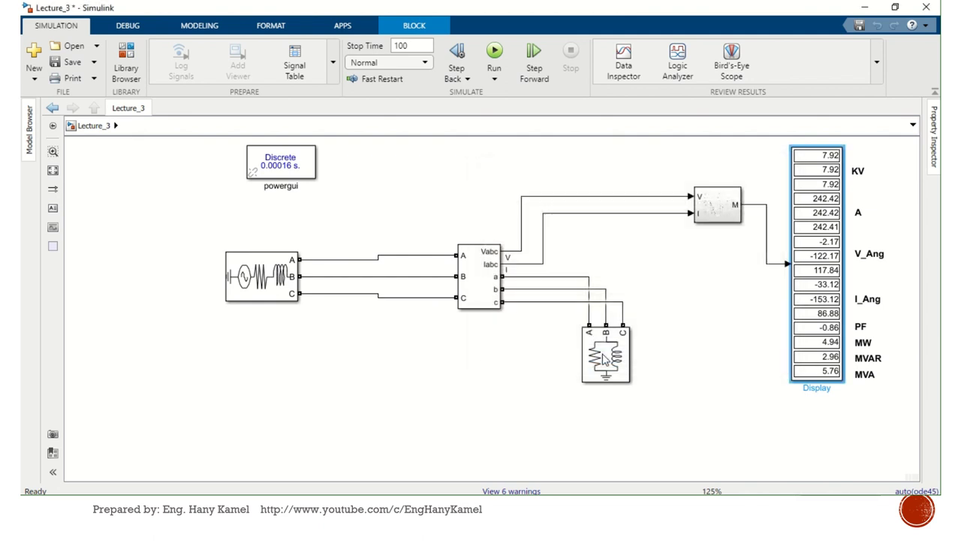
Step: Box-select the Display with all its labels and nudge them upward
{"action": "left_click", "coordinate": [692, 317]}
{"action": "left_click", "coordinate": [865, 374]}
{"action": "left_click_drag", "start_coordinate": [875, 398], "coordinate": [811, 155]}
{"action": "key", "text": "Up"}
{"action": "key", "text": "Up"}
{"action": "key", "text": "Up"}
{"action": "key", "text": "Up"}
{"action": "key", "text": "Up"}
{"action": "key", "text": "Up"}
{"action": "key", "text": "Up"}
{"action": "key", "text": "Up"}
{"action": "key", "text": "Up"}
{"action": "key", "text": "Up"}
{"action": "key", "text": "Up"}
{"action": "key", "text": "Up"}
{"action": "key", "text": "Up"}
{"action": "key", "text": "Up"}
{"action": "key", "text": "Up"}
{"action": "key", "text": "Up"}
{"action": "key", "text": "Up"}
{"action": "key", "text": "Up"}
{"action": "key", "text": "Up"}
{"action": "key", "text": "Up"}
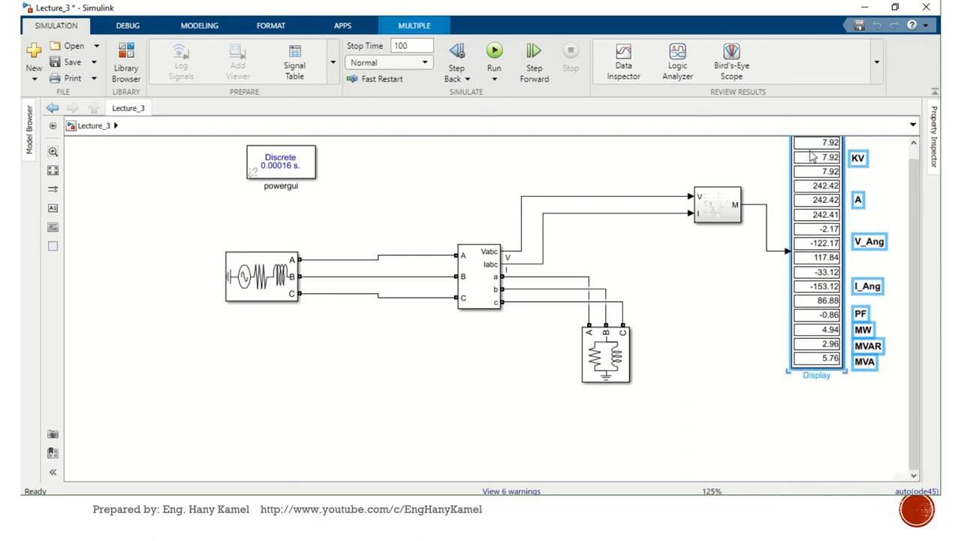
Step: Finish raising the Display group and move powergui to the diagram's top-left
{"action": "key", "text": "Up"}
{"action": "key", "text": "Up"}
{"action": "key", "text": "Up"}
{"action": "key", "text": "Up"}
{"action": "key", "text": "Up"}
{"action": "key", "text": "Up"}
{"action": "key", "text": "Up"}
{"action": "key", "text": "Up"}
{"action": "key", "text": "Up"}
{"action": "key", "text": "Up"}
{"action": "key", "text": "Up"}
{"action": "key", "text": "Up"}
{"action": "key", "text": "Up"}
{"action": "key", "text": "Up"}
{"action": "key", "text": "Up"}
{"action": "key", "text": "Up"}
{"action": "key", "text": "Up"}
{"action": "key", "text": "Up"}
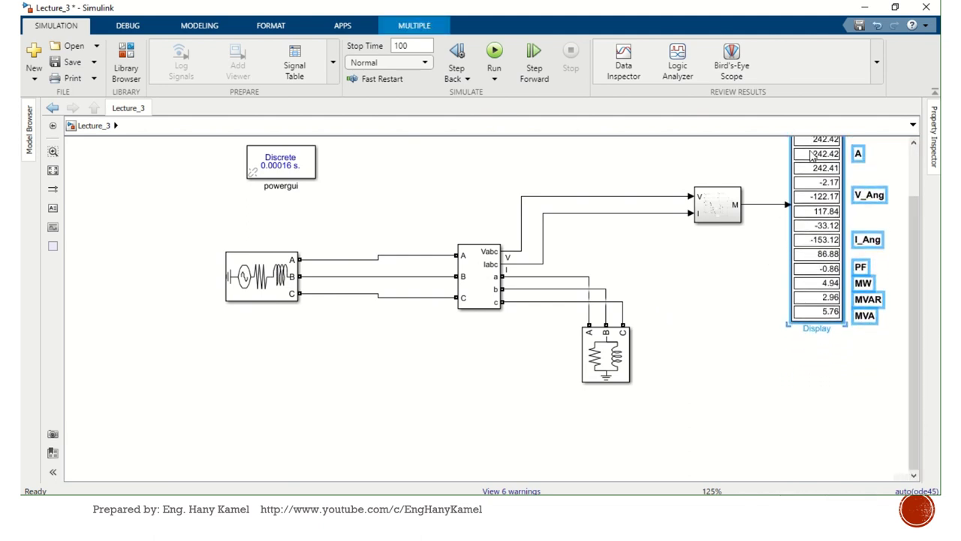
{"action": "left_click_drag", "start_coordinate": [913, 279], "coordinate": [912, 216]}
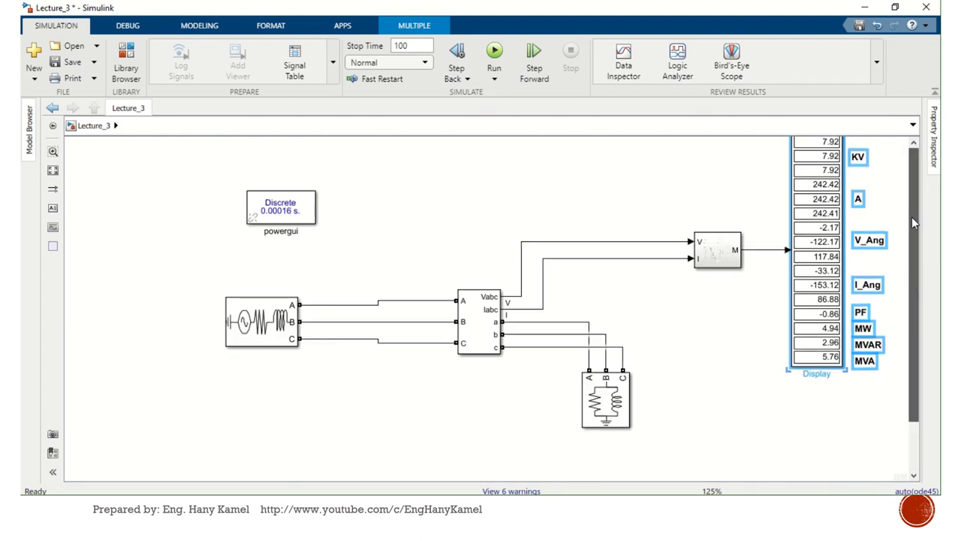
{"action": "left_click", "coordinate": [725, 307]}
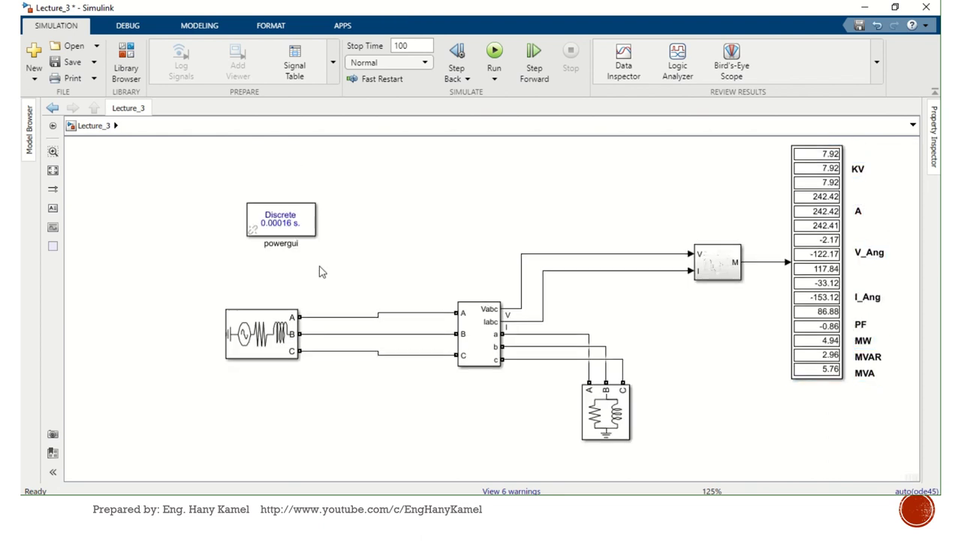
{"action": "left_click_drag", "start_coordinate": [286, 222], "coordinate": [143, 171]}
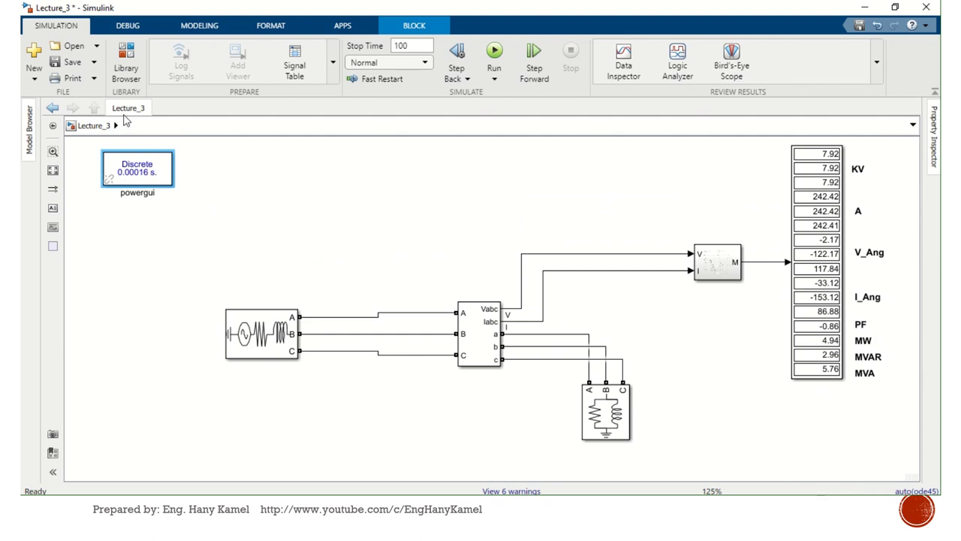
Step: Browse to Simscape > Electrical > Specialized Power Systems > Fundamental Blocks > Elements
{"action": "left_click", "coordinate": [126, 58]}
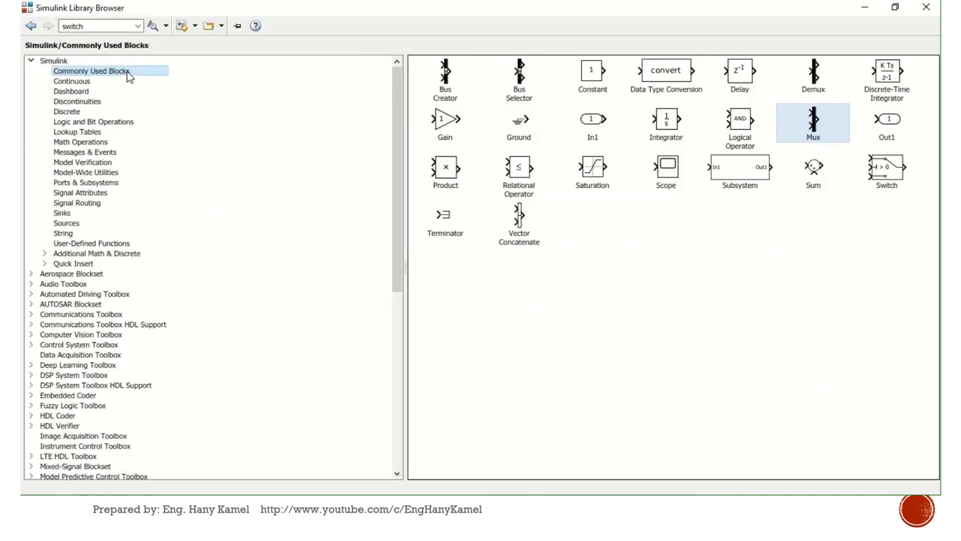
{"action": "left_click_drag", "start_coordinate": [393, 120], "coordinate": [391, 303]}
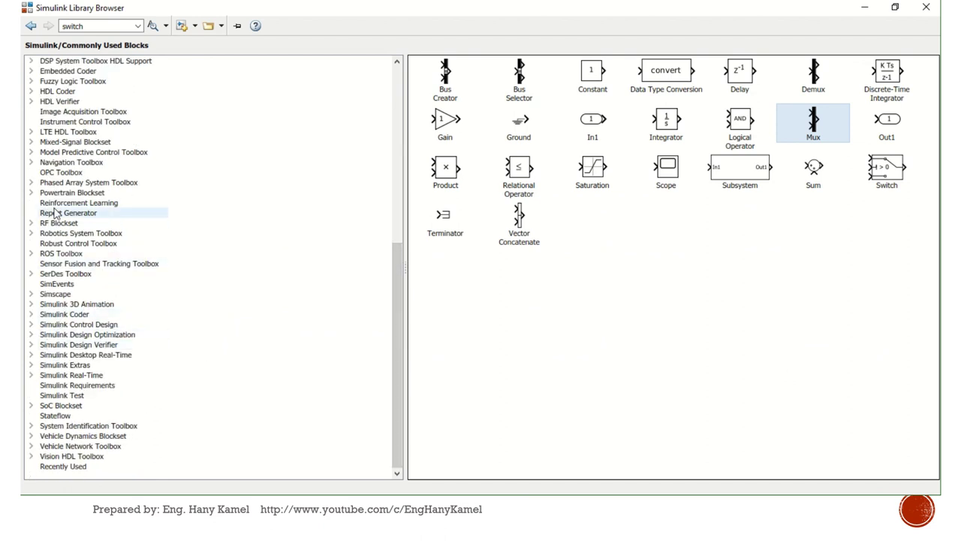
{"action": "left_click", "coordinate": [31, 294]}
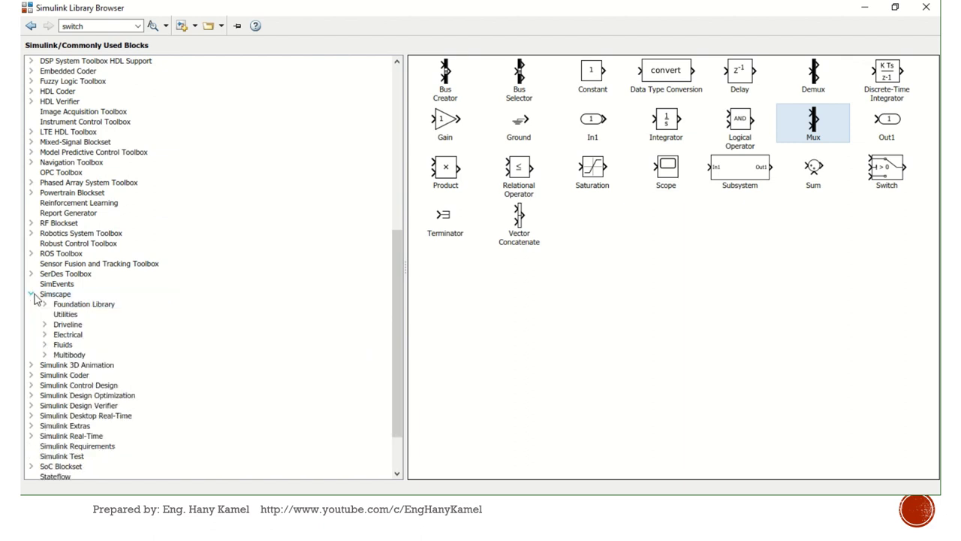
{"action": "left_click", "coordinate": [45, 334]}
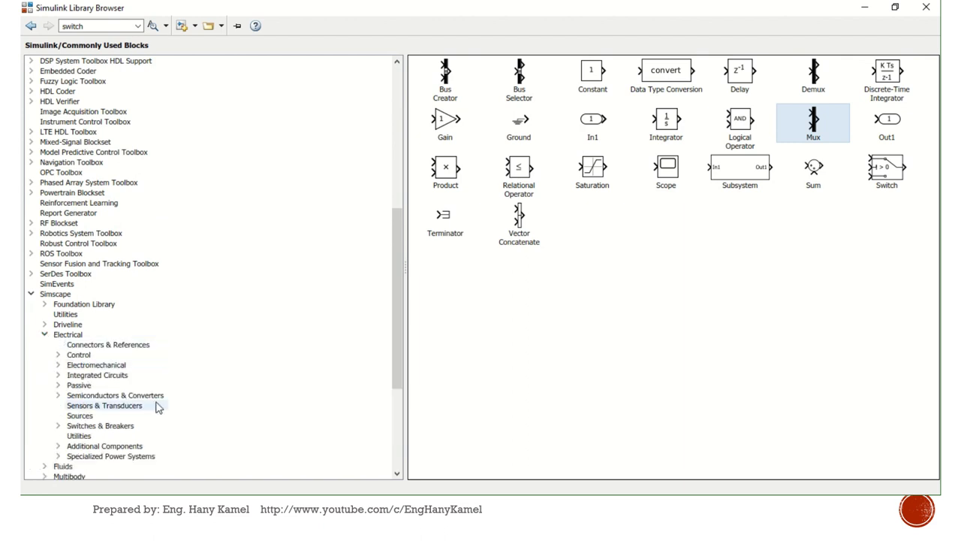
{"action": "left_click", "coordinate": [58, 455]}
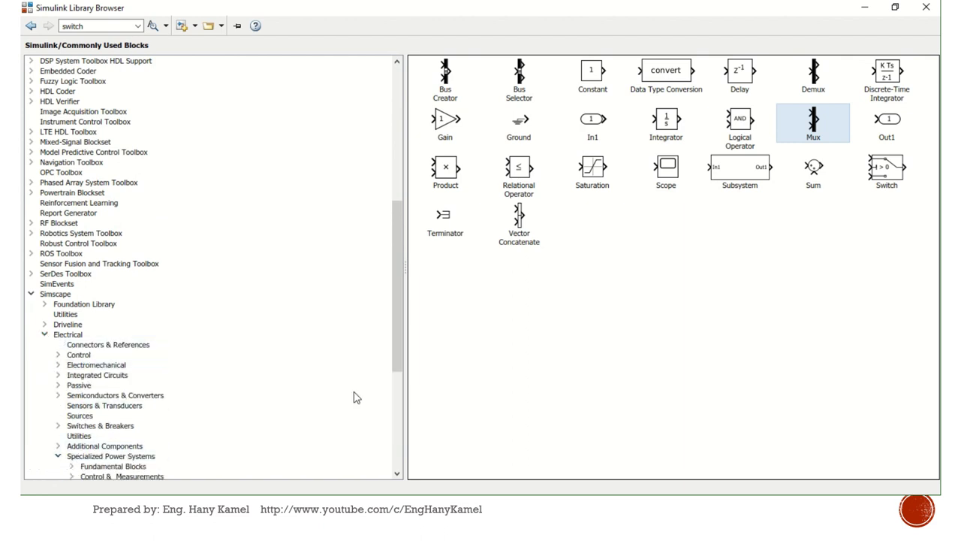
{"action": "scroll", "coordinate": [395, 323], "scroll_direction": "down", "scroll_amount": 1}
{"action": "left_click_drag", "start_coordinate": [392, 332], "coordinate": [393, 387]}
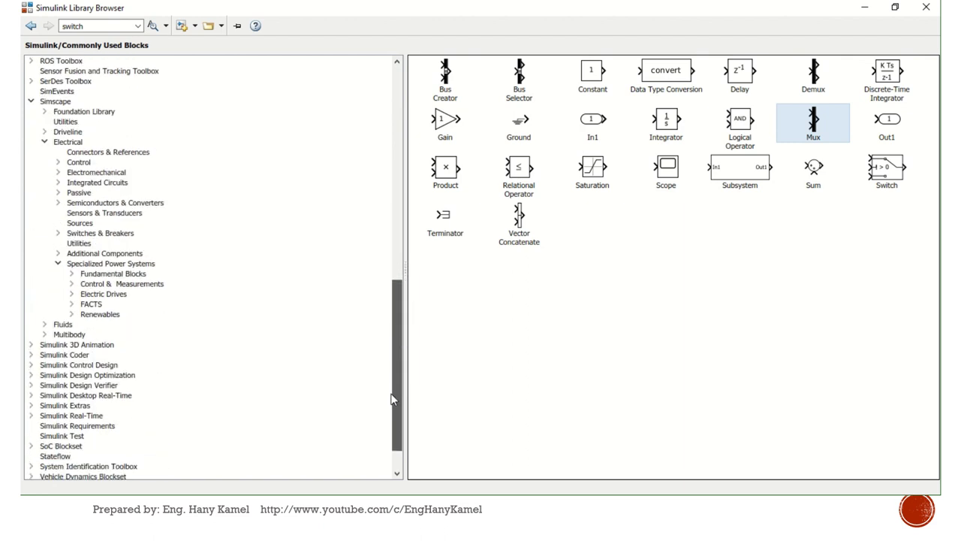
{"action": "left_click", "coordinate": [71, 273]}
{"action": "left_click", "coordinate": [109, 294]}
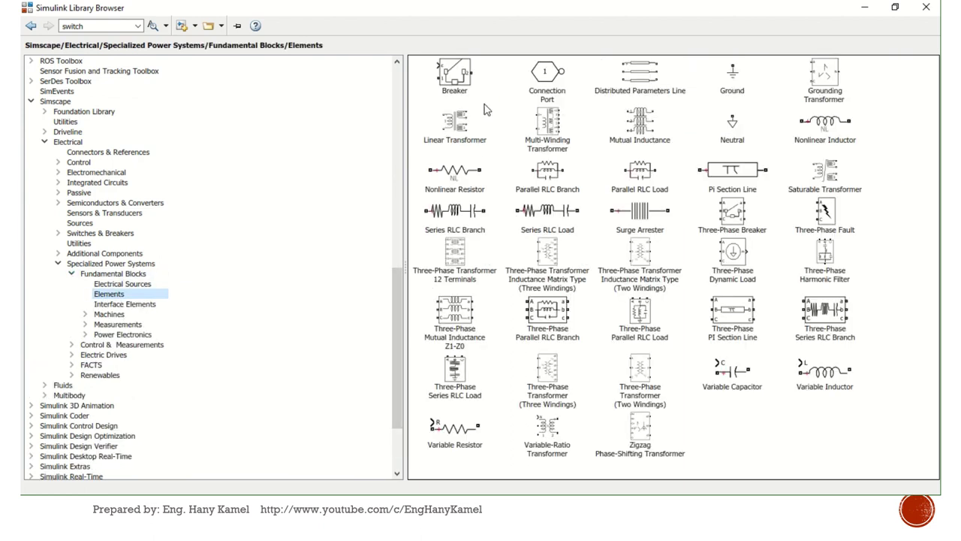
{"action": "left_click", "coordinate": [450, 84]}
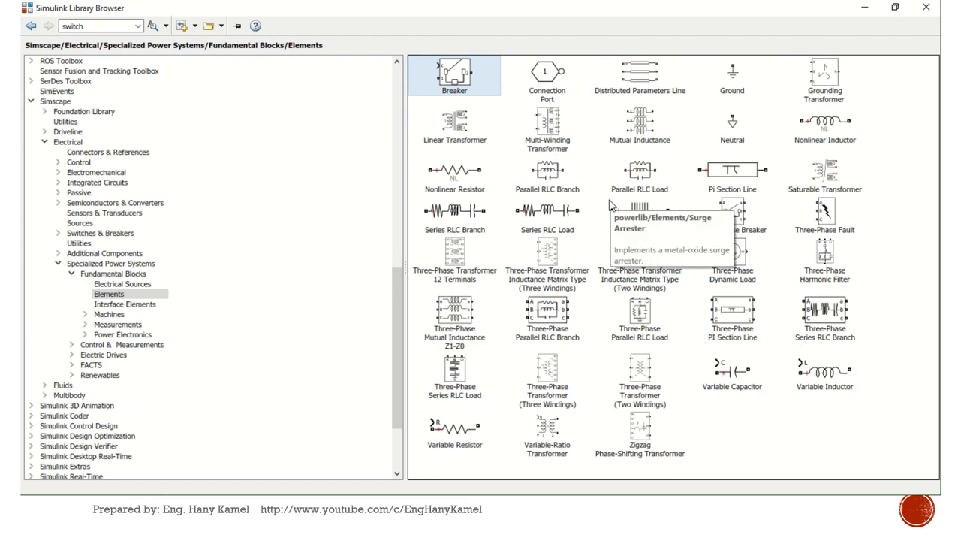
Step: Place a Three-Phase Breaker, shift the source left, and select its three A/B/C lines
{"action": "left_click_drag", "start_coordinate": [731, 214], "coordinate": [379, 262]}
{"action": "left_click_drag", "start_coordinate": [264, 330], "coordinate": [246, 357]}
{"action": "left_click_drag", "start_coordinate": [385, 418], "coordinate": [301, 317]}
Step: Delete the source lines, align the breaker with the source, and set its initial status to open
{"action": "key", "text": "Delete"}
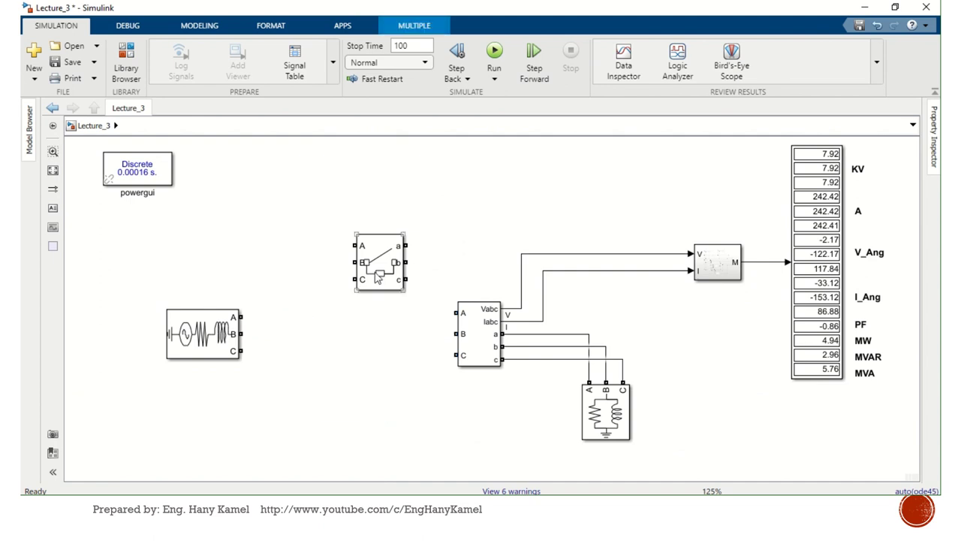
{"action": "left_click_drag", "start_coordinate": [379, 278], "coordinate": [345, 342]}
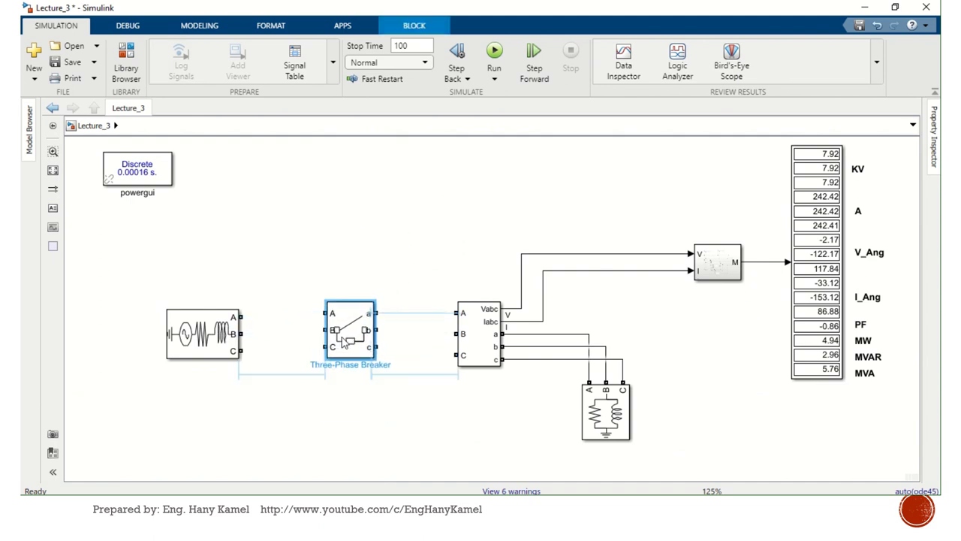
{"action": "double_click", "coordinate": [344, 341]}
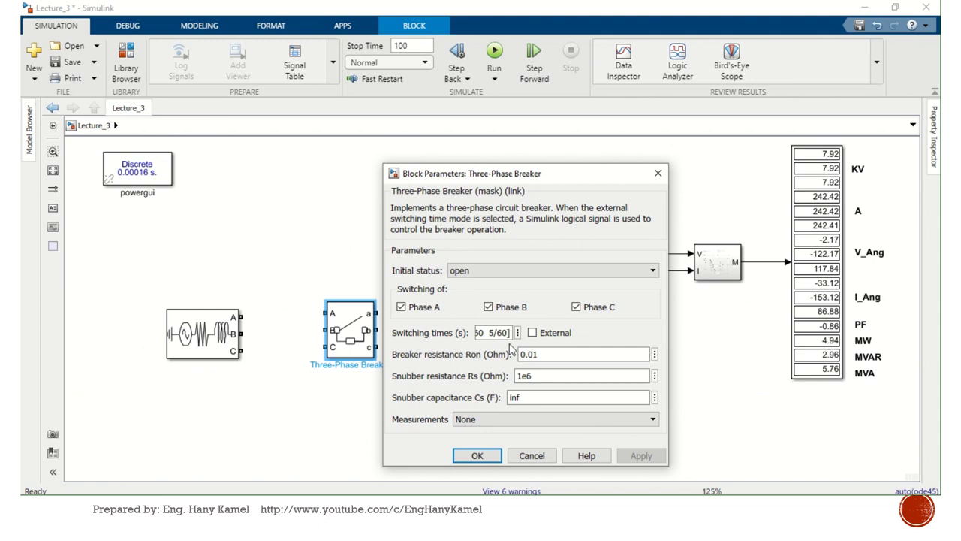
{"action": "left_click", "coordinate": [463, 276]}
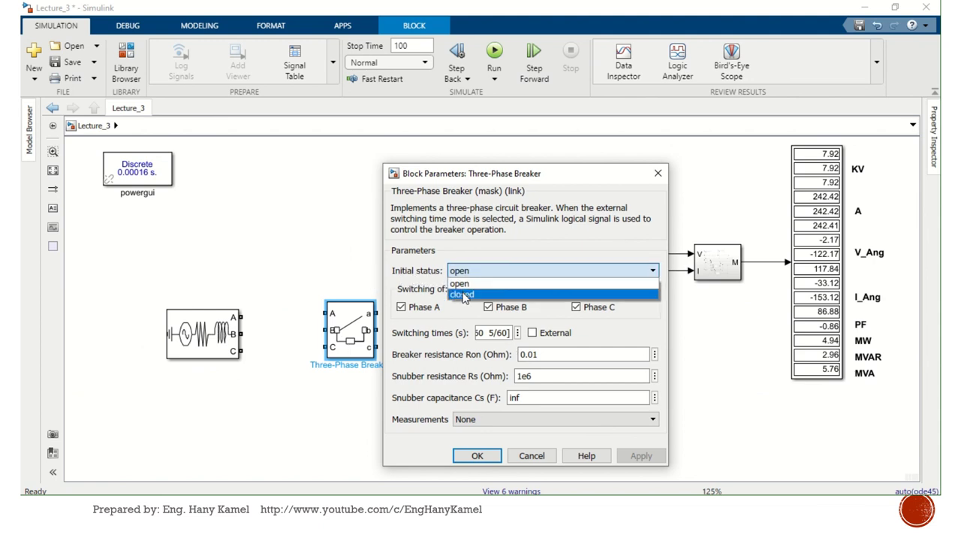
{"action": "left_click", "coordinate": [465, 291]}
{"action": "left_click", "coordinate": [466, 271]}
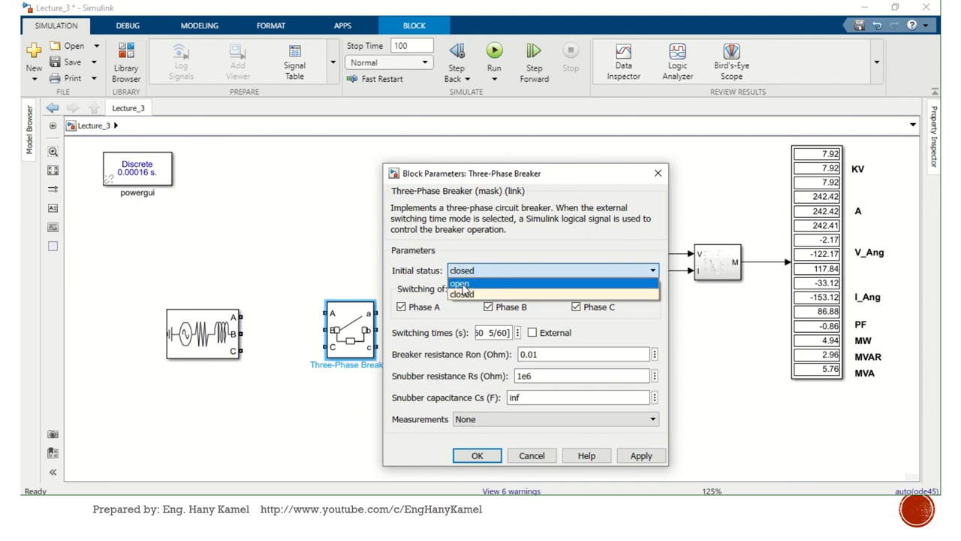
{"action": "left_click", "coordinate": [463, 283]}
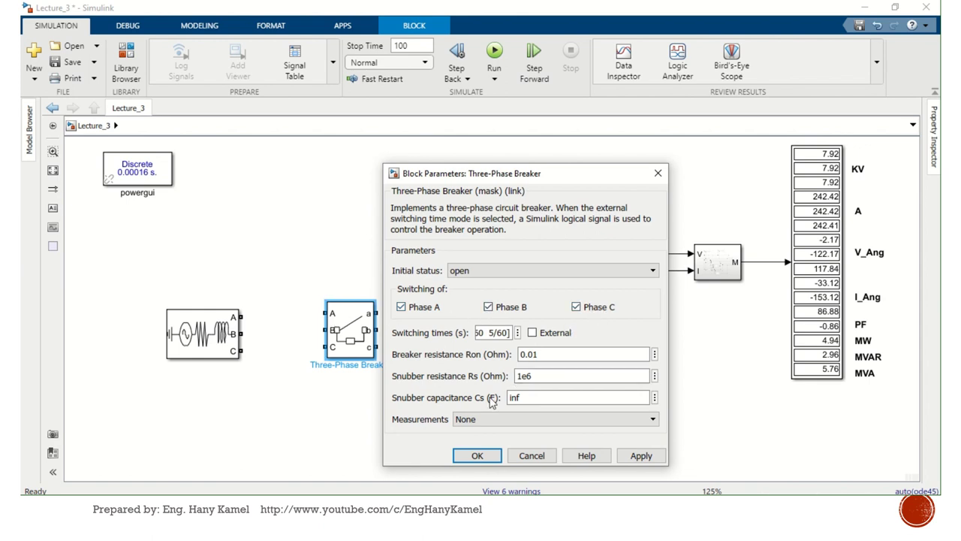
Step: Change the first switching time to 10 and enable External control of the breaker
{"action": "left_click", "coordinate": [484, 333]}
{"action": "double_click", "coordinate": [485, 332]}
{"action": "left_click", "coordinate": [476, 333]}
{"action": "left_click", "coordinate": [499, 335]}
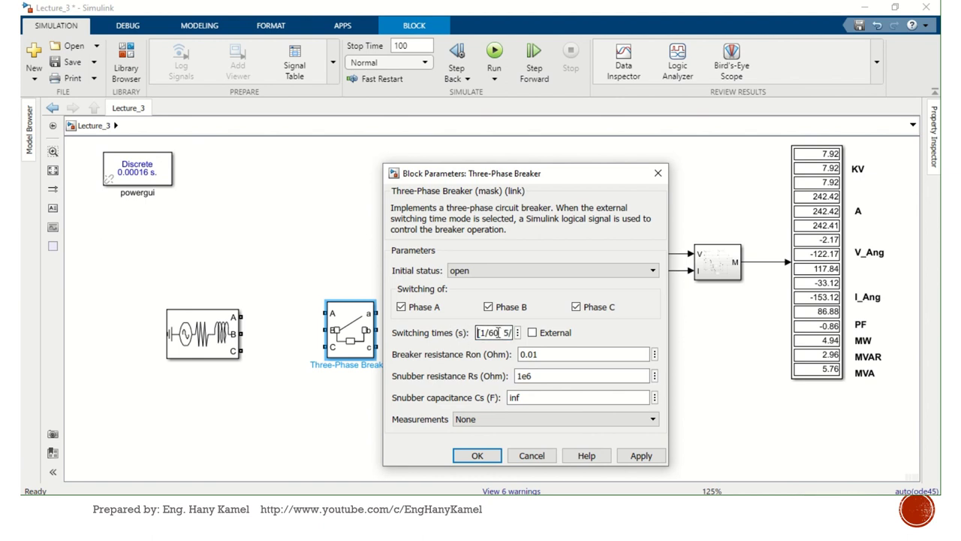
{"action": "left_click_drag", "start_coordinate": [498, 332], "coordinate": [487, 331]}
{"action": "key", "text": "BackSpace"}
{"action": "type", "text": "10"}
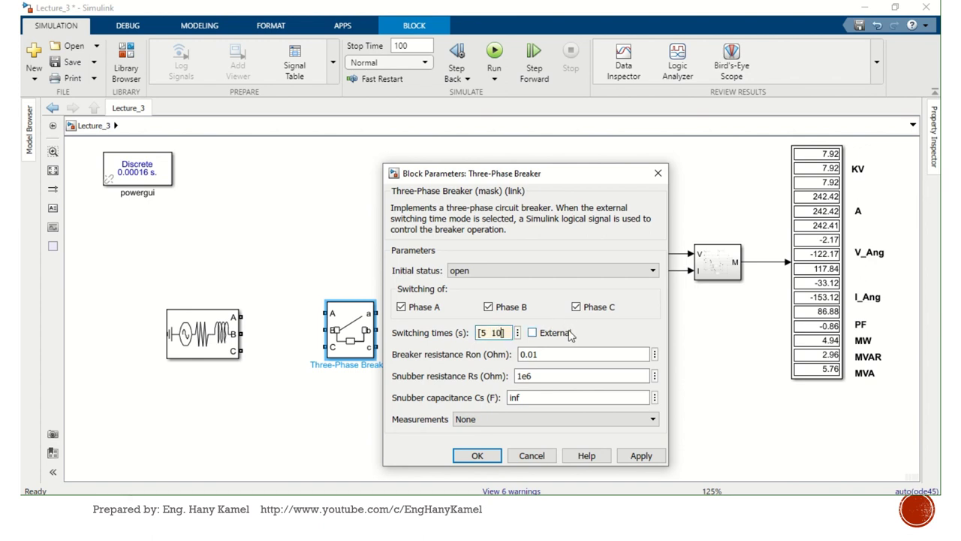
{"action": "left_click", "coordinate": [546, 335]}
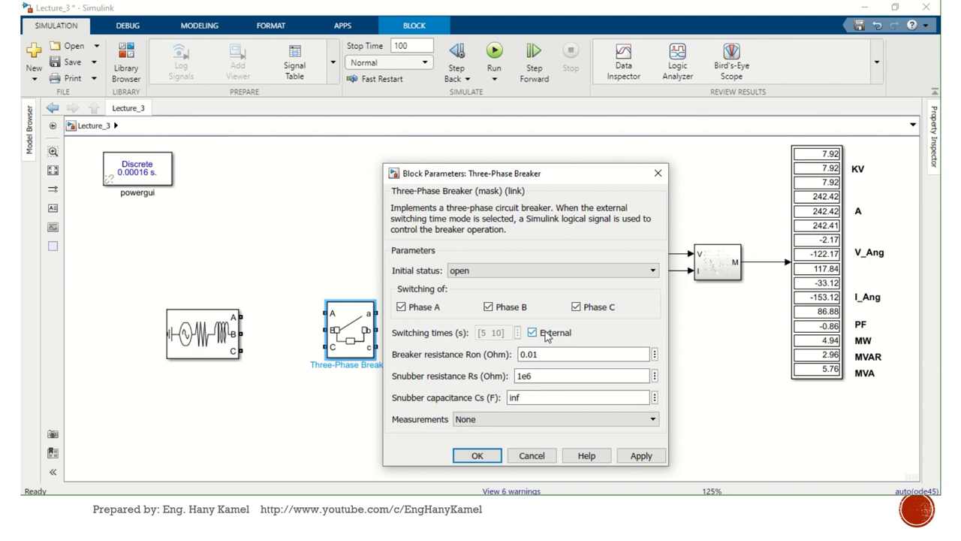
{"action": "double_click", "coordinate": [555, 356]}
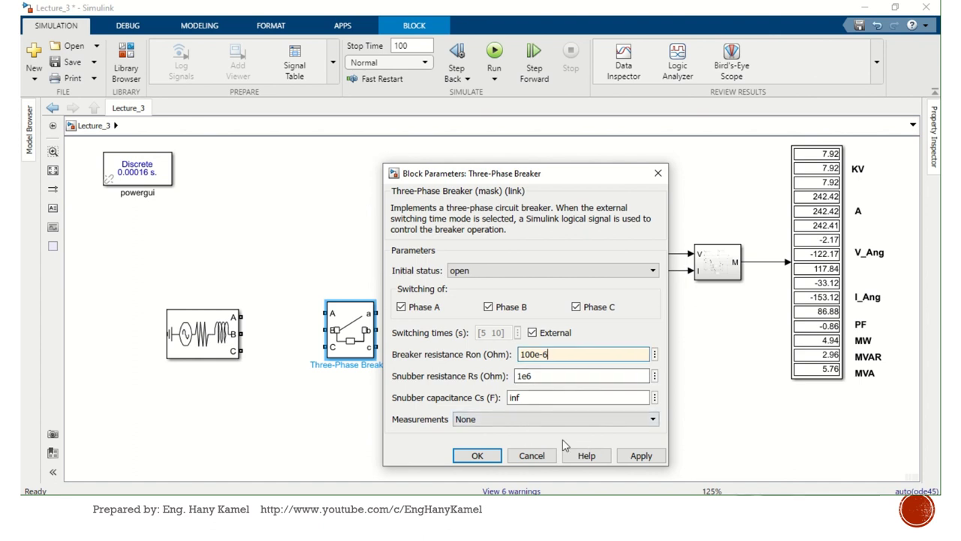
{"action": "left_click", "coordinate": [636, 456]}
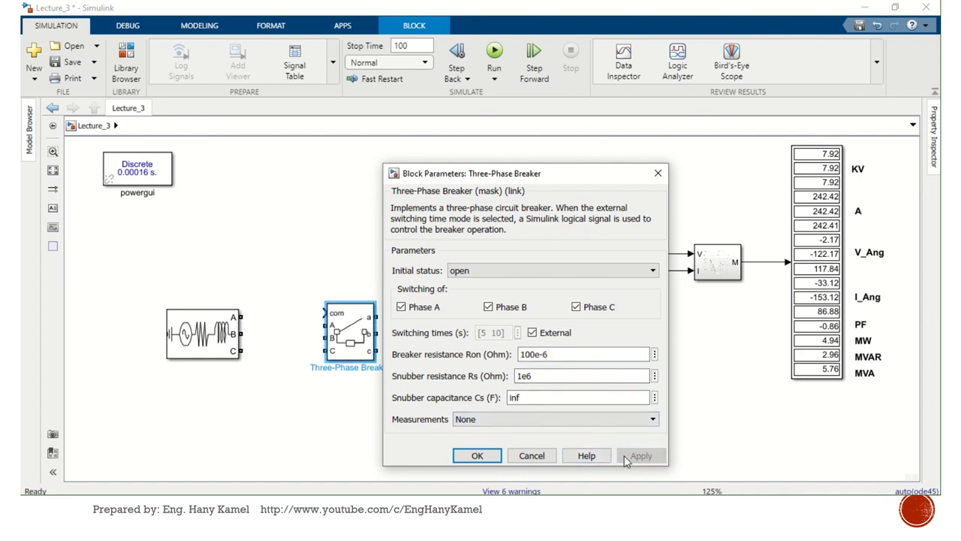
{"action": "left_click", "coordinate": [476, 455]}
Step: Move the breaker up and re-apply External control so the com input remains
{"action": "left_click_drag", "start_coordinate": [346, 321], "coordinate": [344, 304]}
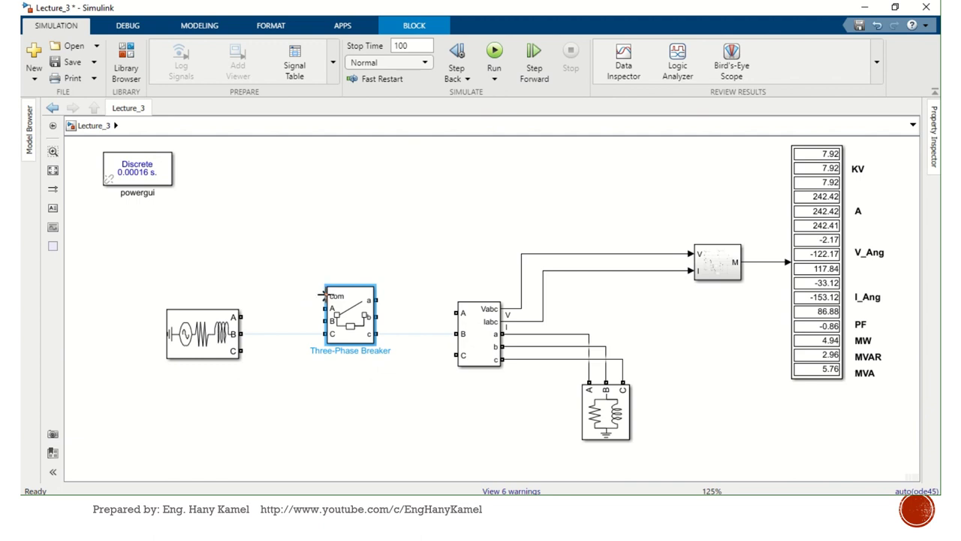
{"action": "double_click", "coordinate": [352, 314]}
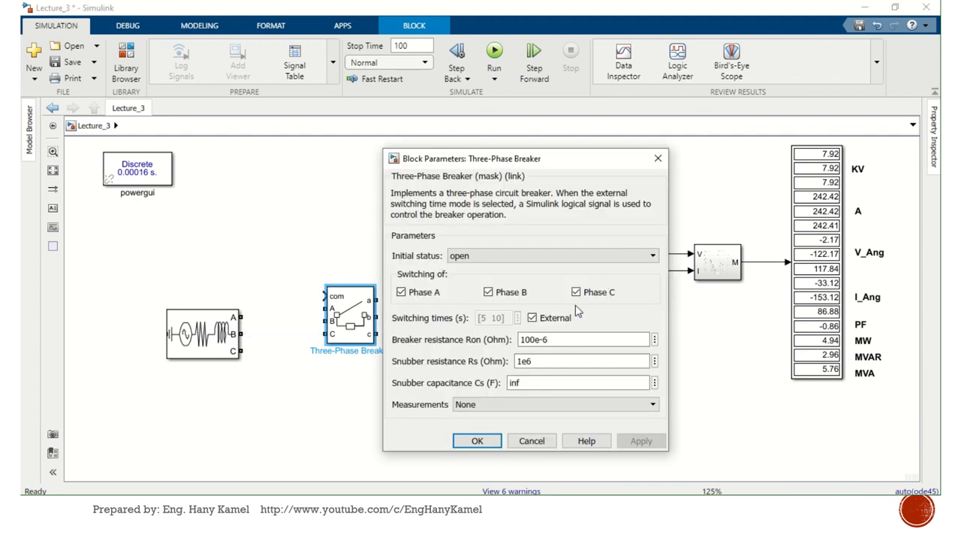
{"action": "left_click", "coordinate": [550, 318]}
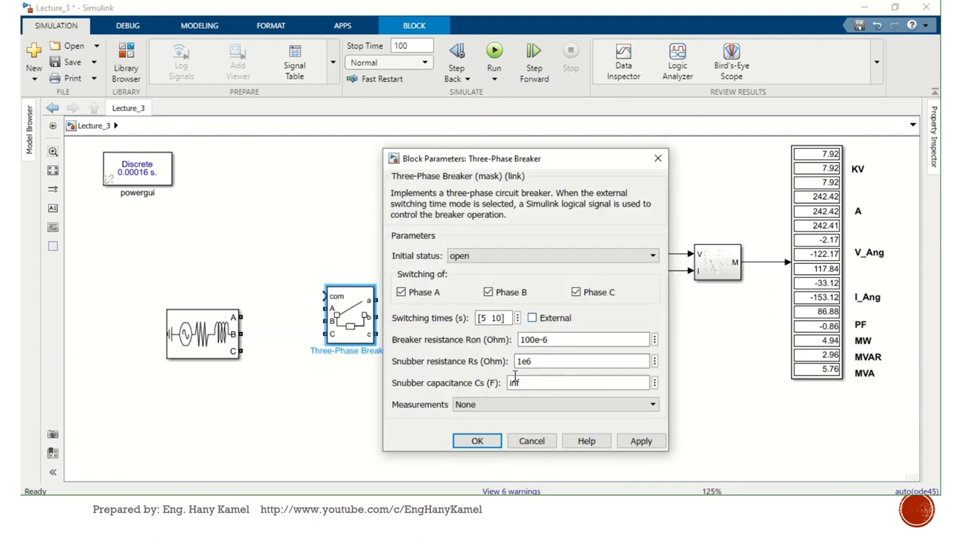
{"action": "left_click", "coordinate": [641, 441]}
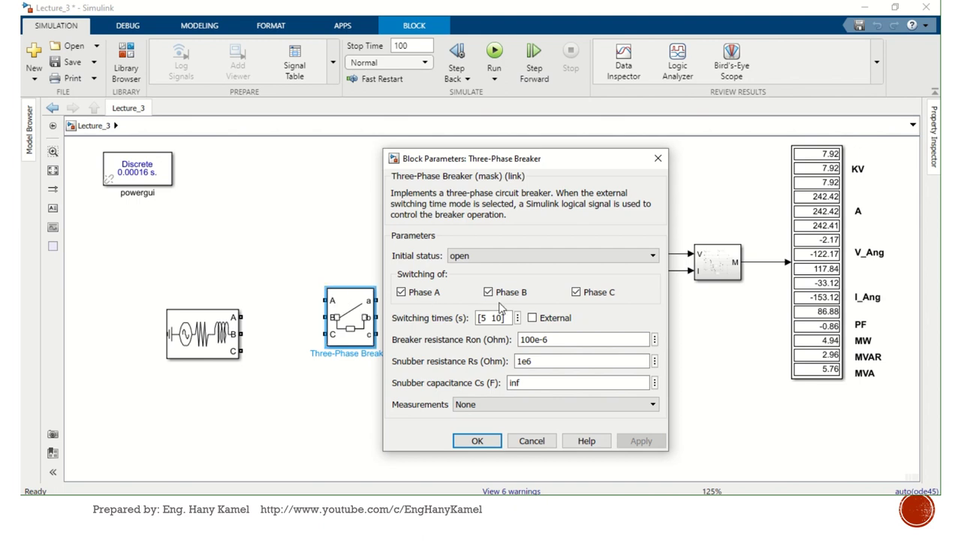
{"action": "left_click", "coordinate": [542, 323]}
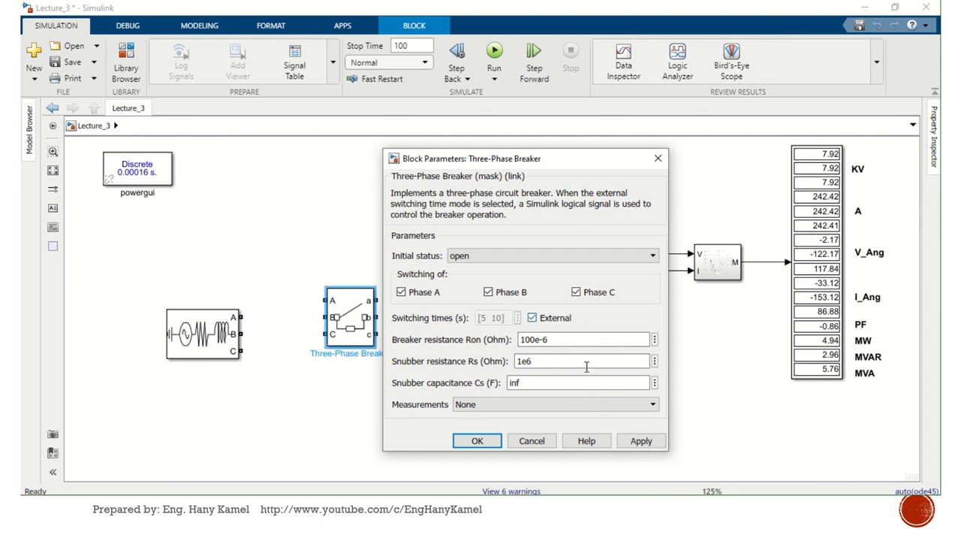
{"action": "left_click", "coordinate": [639, 441]}
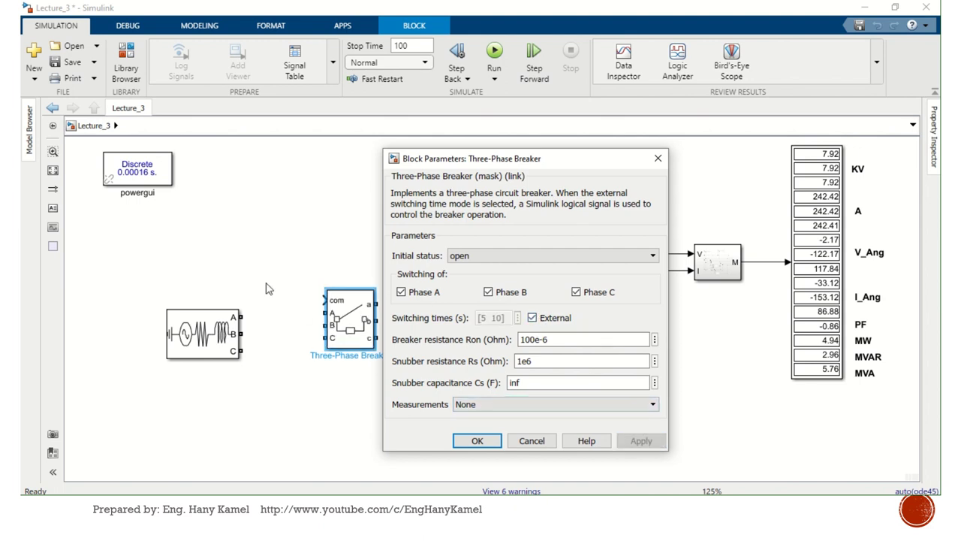
{"action": "left_click", "coordinate": [474, 440]}
Step: Wire source phase C into the breaker and breaker outputs a, b, c to measurement A, B, C
{"action": "left_click", "coordinate": [222, 337]}
{"action": "mouse_move", "coordinate": [222, 337]}
{"action": "left_mouse_down"}
{"action": "mouse_move", "coordinate": [225, 324]}
{"action": "mouse_move", "coordinate": [328, 312]}
{"action": "left_mouse_up"}
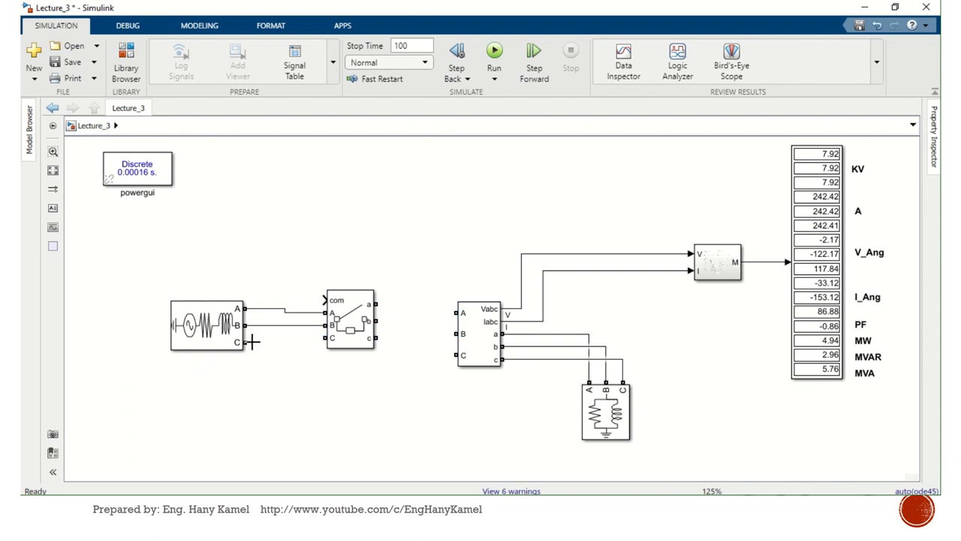
{"action": "left_click_drag", "start_coordinate": [252, 341], "coordinate": [328, 338]}
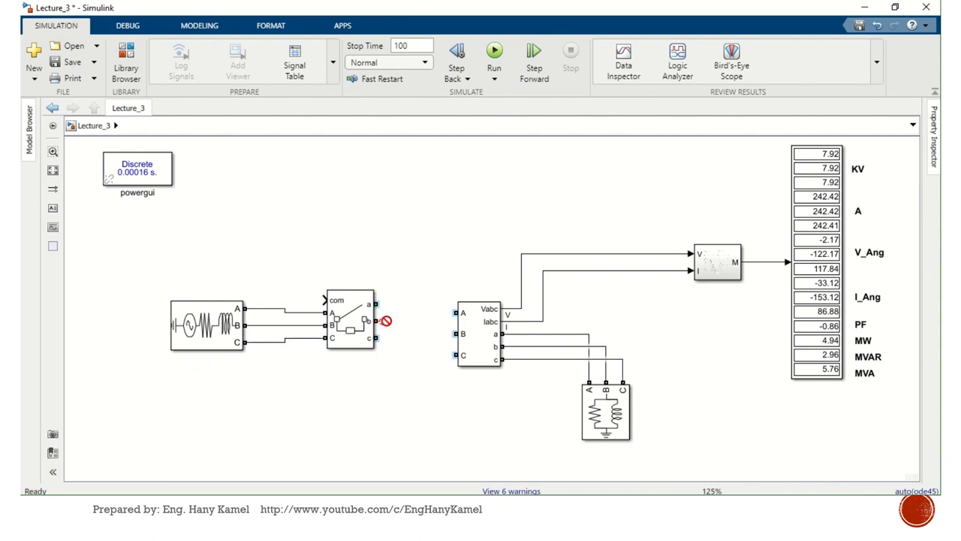
{"action": "left_click_drag", "start_coordinate": [385, 320], "coordinate": [456, 333]}
{"action": "left_click_drag", "start_coordinate": [375, 304], "coordinate": [460, 312]}
{"action": "left_click_drag", "start_coordinate": [376, 338], "coordinate": [456, 354]}
Step: Shift the source and breaker down together and save the model
{"action": "left_click_drag", "start_coordinate": [182, 262], "coordinate": [364, 364]}
{"action": "key", "text": "Down"}
{"action": "key", "text": "Down"}
{"action": "key", "text": "Down"}
{"action": "key", "text": "Down"}
{"action": "key", "text": "Down"}
{"action": "key", "text": "Down"}
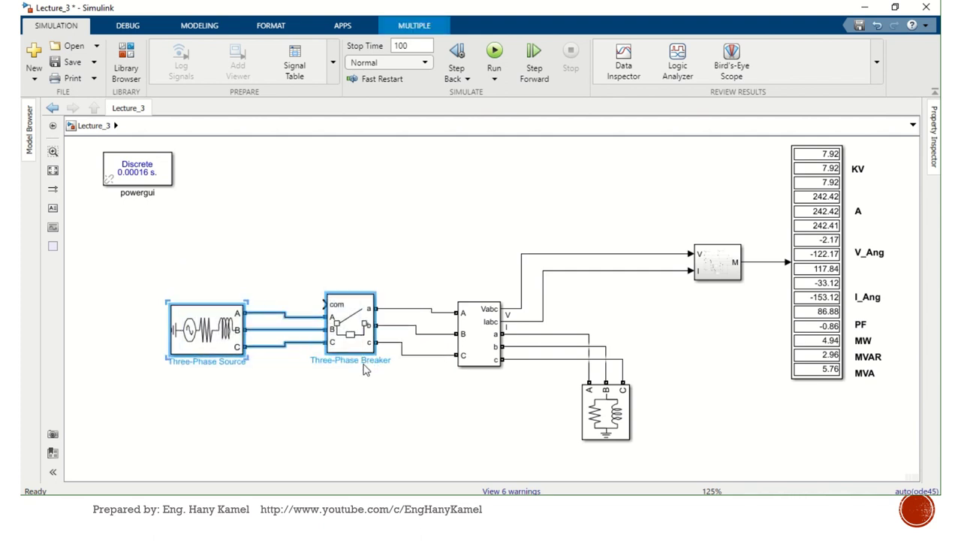
{"action": "left_click", "coordinate": [381, 413]}
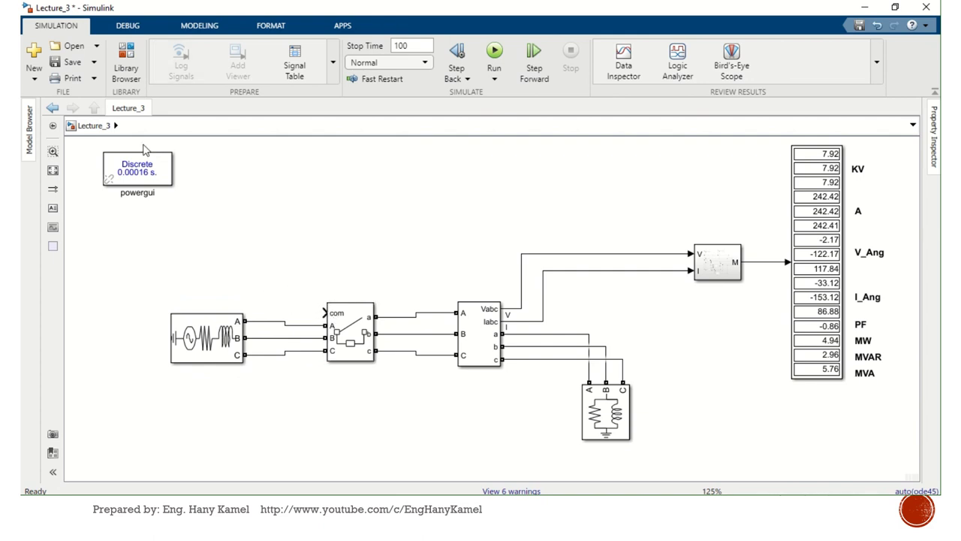
{"action": "left_click", "coordinate": [64, 62]}
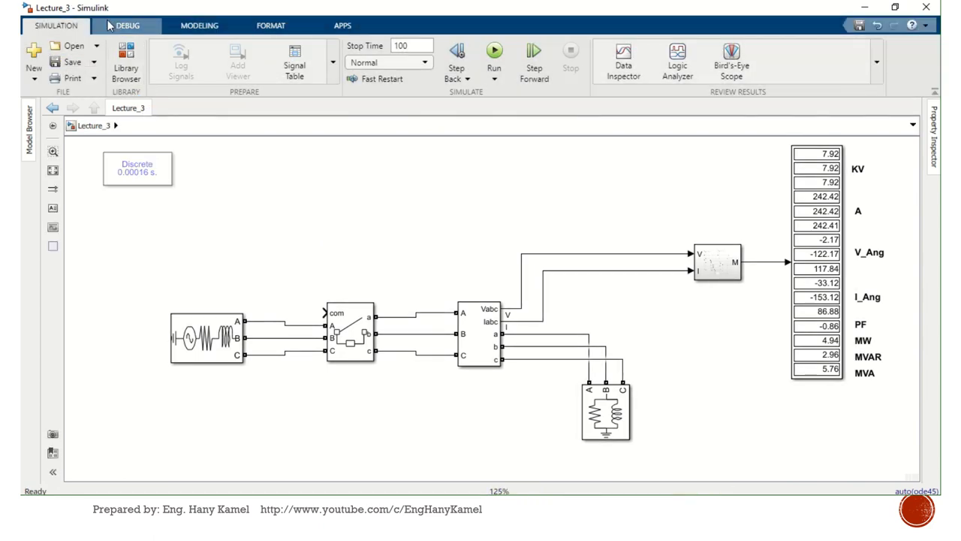
Step: Add a Constant block from Commonly Used Blocks and wire it to the breaker's com input
{"action": "left_click", "coordinate": [126, 60]}
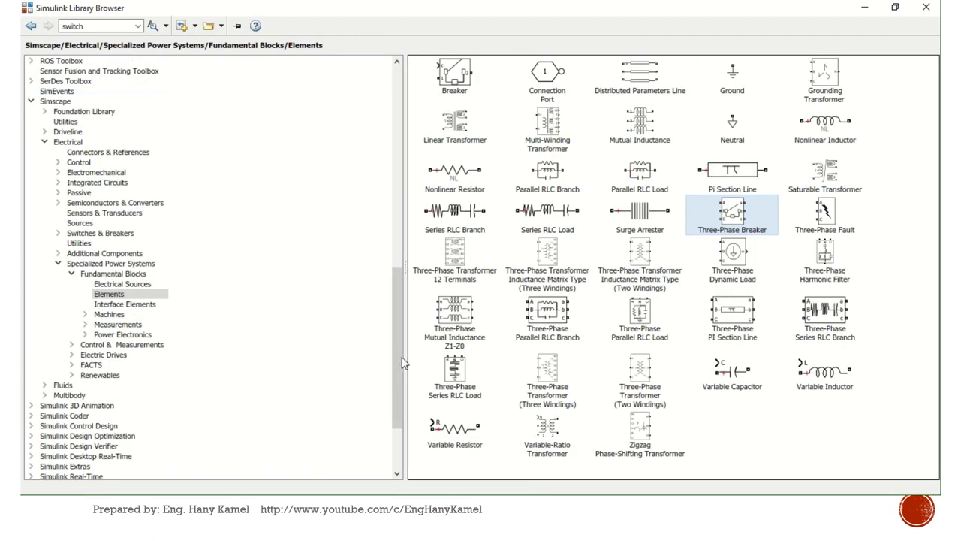
{"action": "left_click_drag", "start_coordinate": [401, 364], "coordinate": [440, 53]}
{"action": "left_click", "coordinate": [114, 72]}
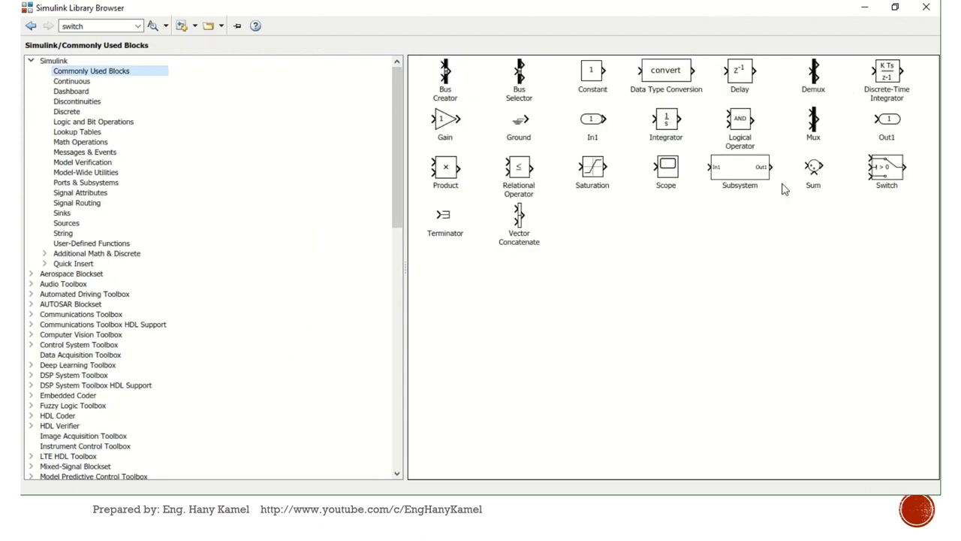
{"action": "left_click_drag", "start_coordinate": [586, 87], "coordinate": [596, 382]}
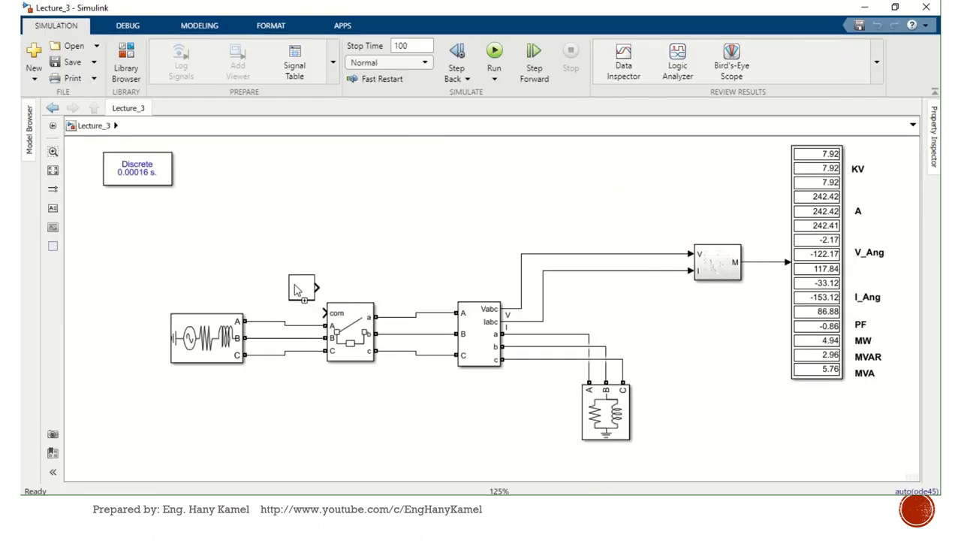
{"action": "mouse_move", "coordinate": [290, 278]}
{"action": "left_mouse_down"}
{"action": "mouse_move", "coordinate": [272, 270]}
{"action": "mouse_move", "coordinate": [300, 273]}
{"action": "mouse_move", "coordinate": [328, 312]}
{"action": "left_mouse_up"}
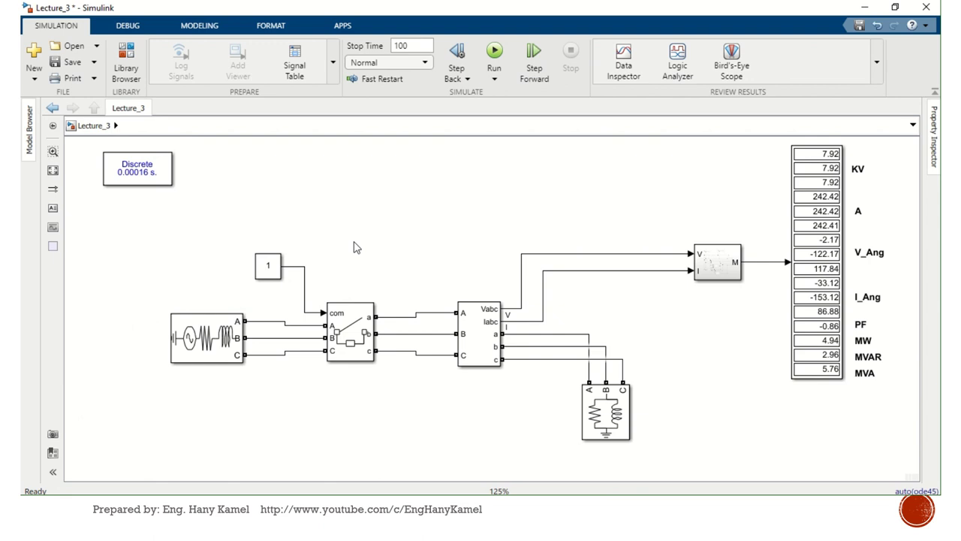
Step: Start the simulation with the Constant block driving the breaker
{"action": "left_click", "coordinate": [277, 272]}
{"action": "left_click", "coordinate": [356, 330]}
{"action": "left_click", "coordinate": [266, 265]}
{"action": "left_click", "coordinate": [494, 51]}
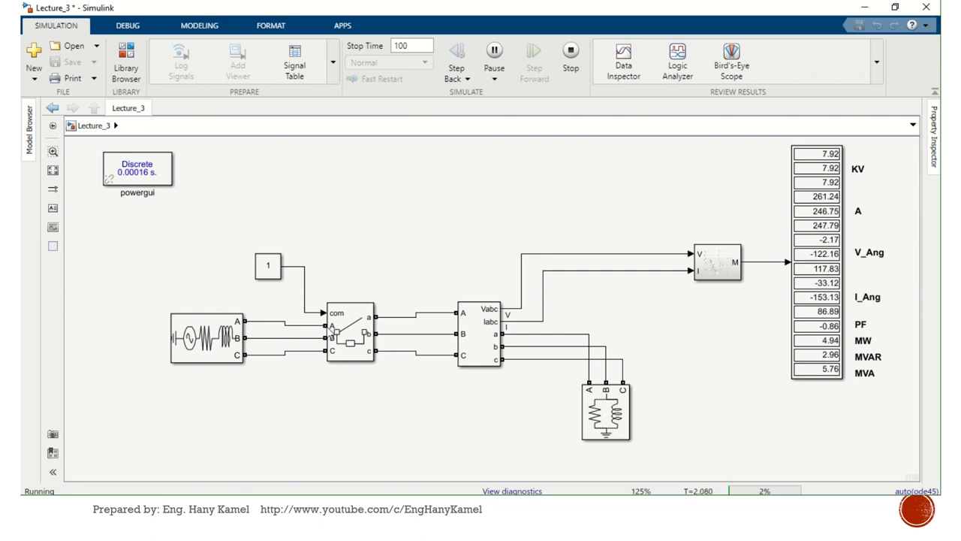
Step: Set the Constant to 0, then back to 1, and stop the simulation
{"action": "double_click", "coordinate": [277, 274]}
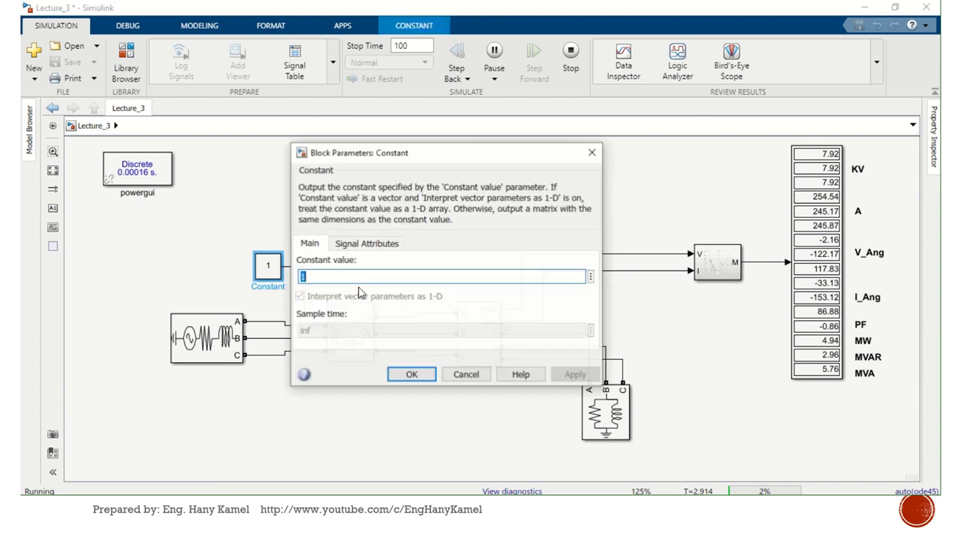
{"action": "type", "text": "0"}
{"action": "key", "text": "Return"}
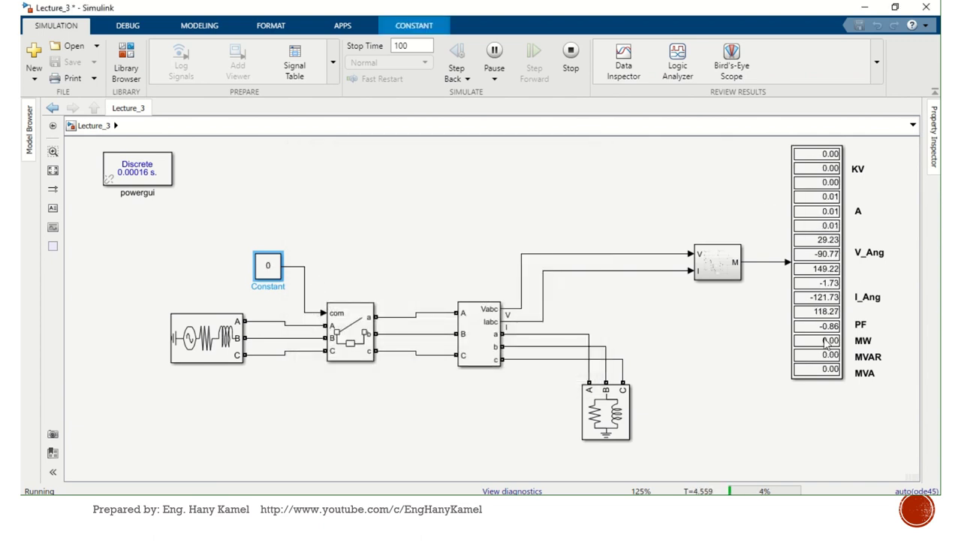
{"action": "double_click", "coordinate": [278, 268]}
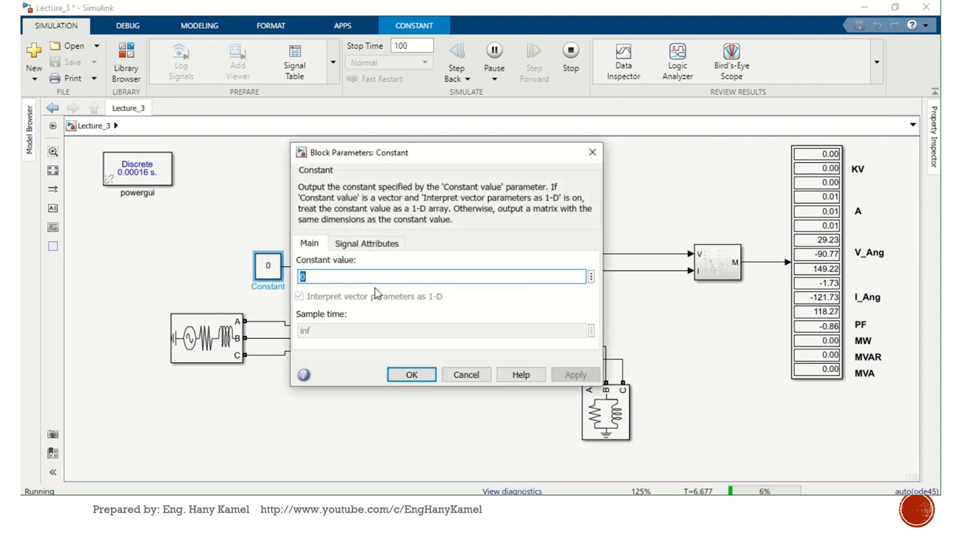
{"action": "type", "text": "1"}
{"action": "key", "text": "Return"}
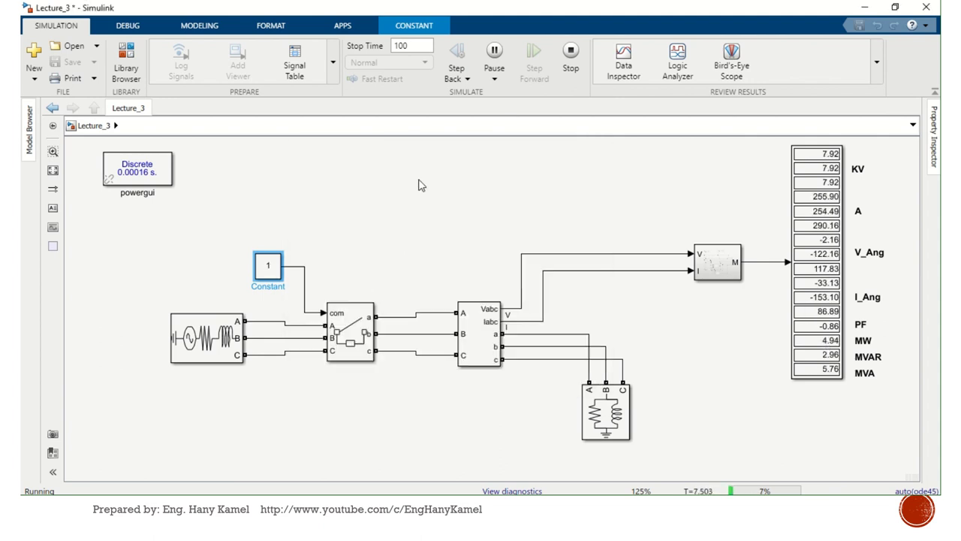
{"action": "left_click", "coordinate": [572, 60]}
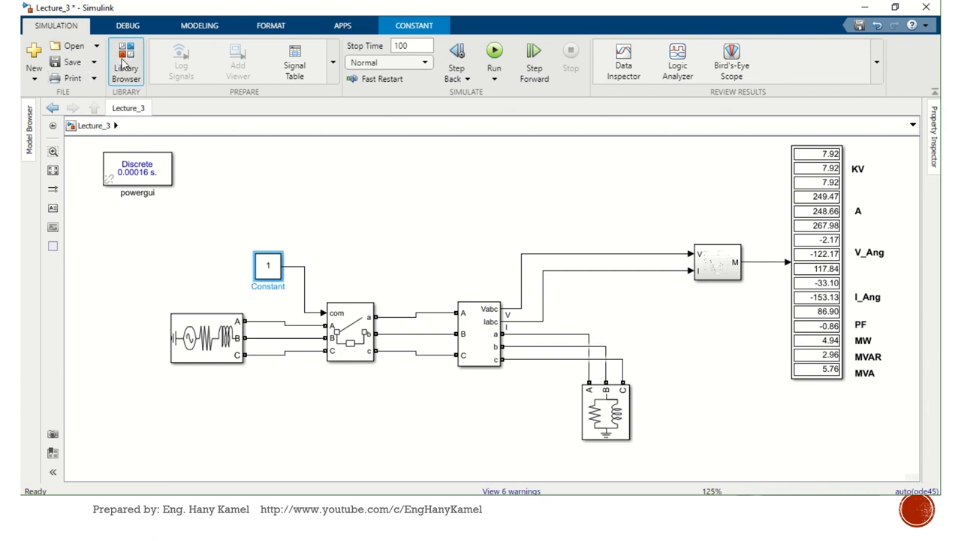
Step: Drag a Toggle Switch from Simulink > Dashboard onto the canvas above the Constant block
{"action": "left_click", "coordinate": [125, 67]}
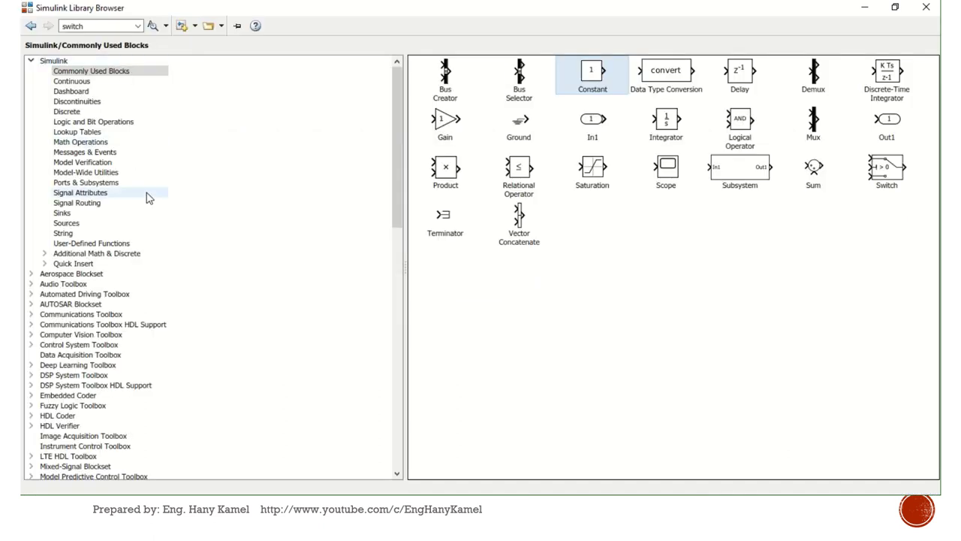
{"action": "left_click", "coordinate": [72, 91]}
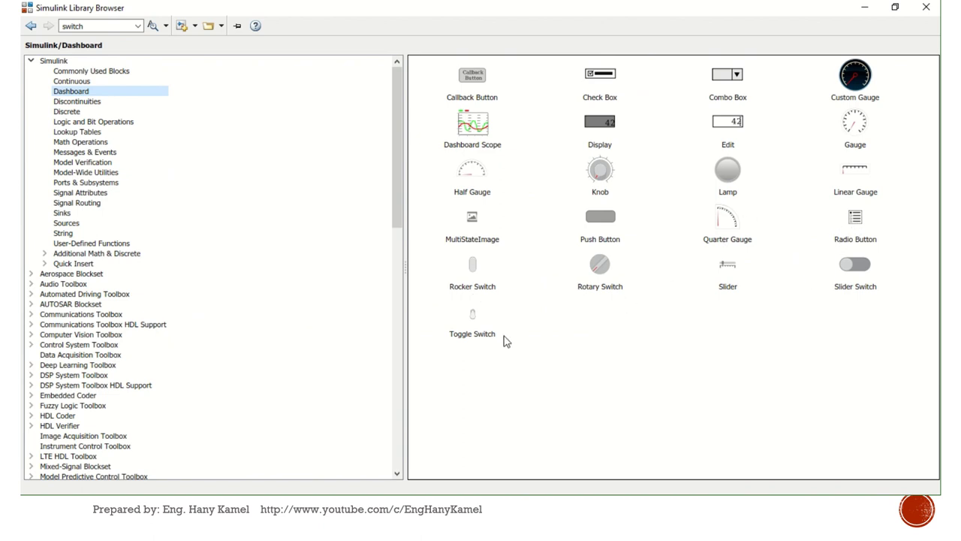
{"action": "left_click_drag", "start_coordinate": [472, 318], "coordinate": [598, 466]}
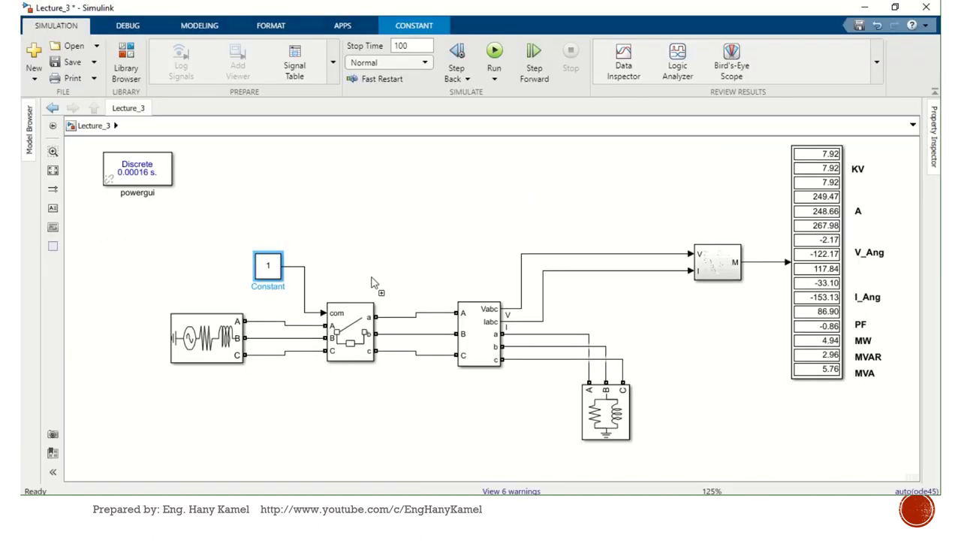
{"action": "left_click_drag", "start_coordinate": [372, 282], "coordinate": [368, 212]}
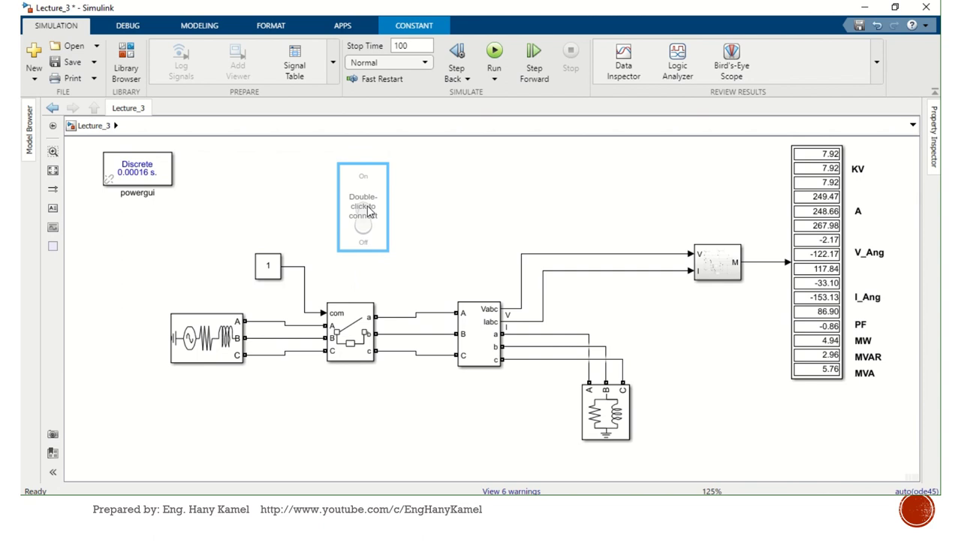
Step: Connect the Toggle Switch to Constant:Value with On as 1 and Off as 0
{"action": "double_click", "coordinate": [368, 212]}
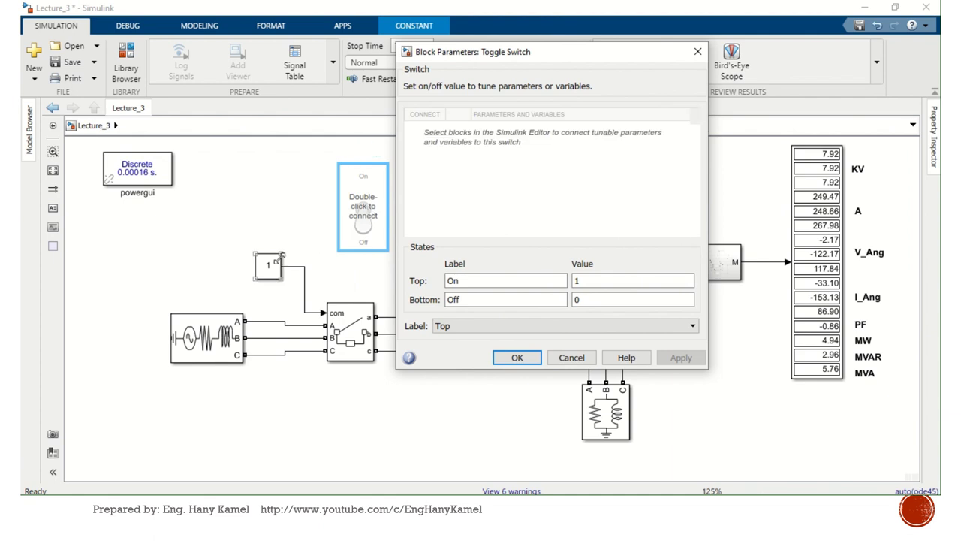
{"action": "left_click", "coordinate": [274, 266]}
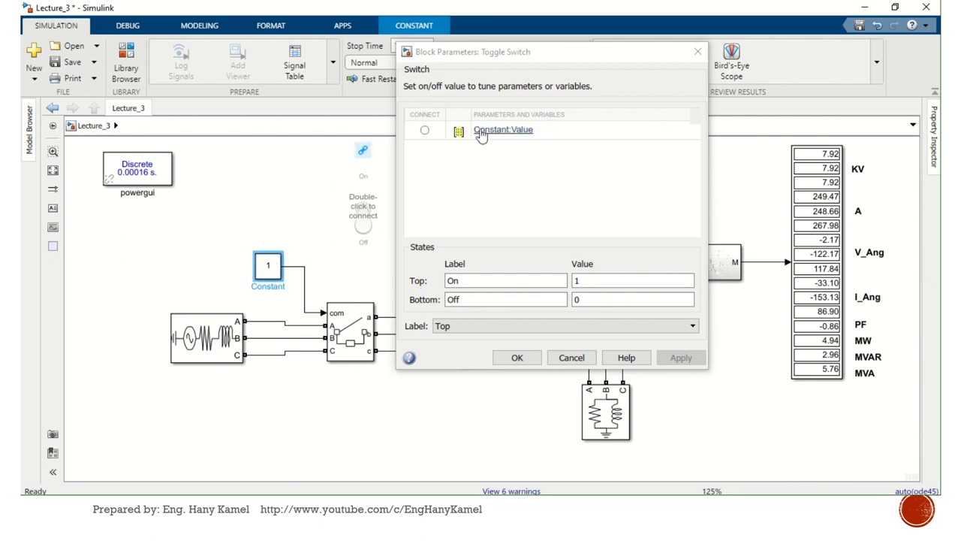
{"action": "left_click", "coordinate": [425, 131]}
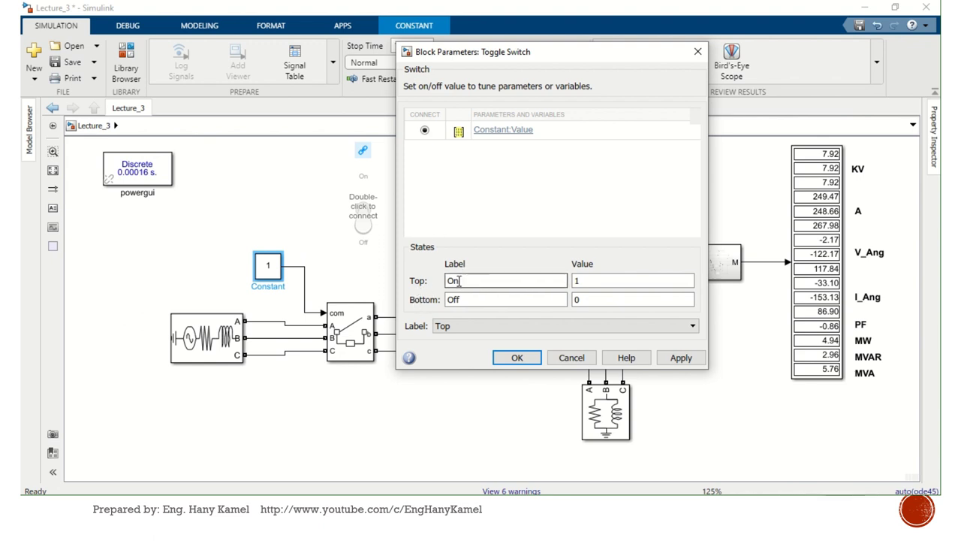
{"action": "left_click", "coordinate": [367, 196]}
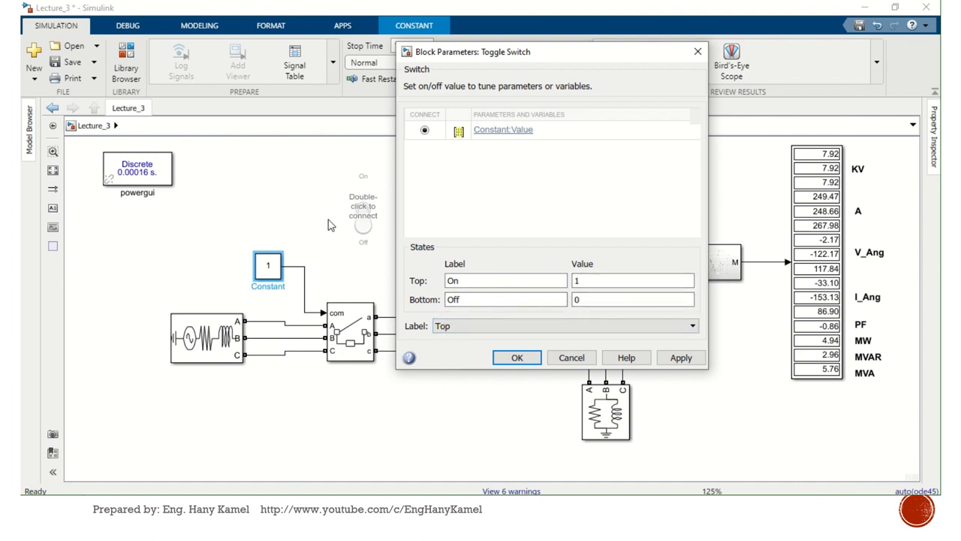
{"action": "left_click", "coordinate": [362, 209]}
{"action": "left_click", "coordinate": [370, 262]}
Step: Set the Toggle Switch label to Hide and apply the settings
{"action": "left_click", "coordinate": [442, 326]}
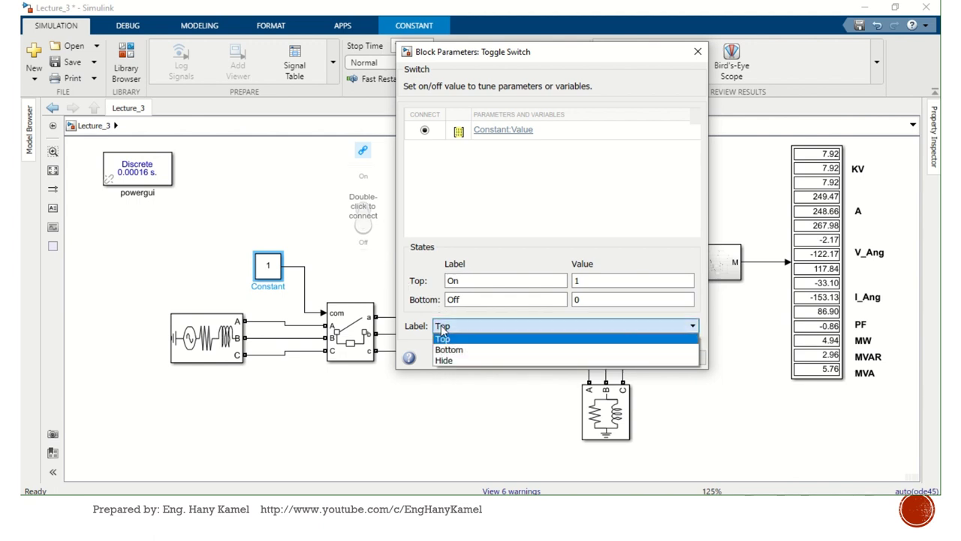
{"action": "left_click", "coordinate": [441, 359]}
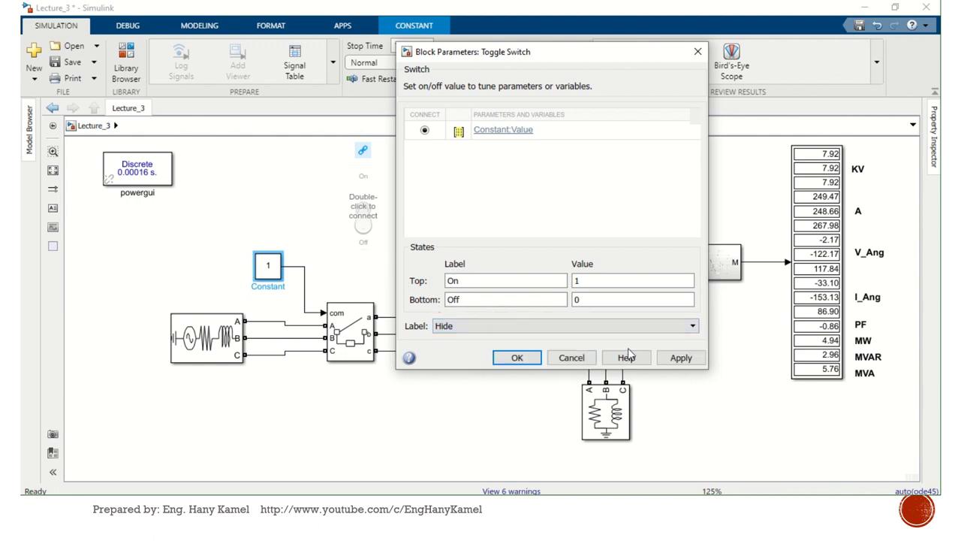
{"action": "left_click", "coordinate": [676, 361]}
{"action": "left_click", "coordinate": [526, 359]}
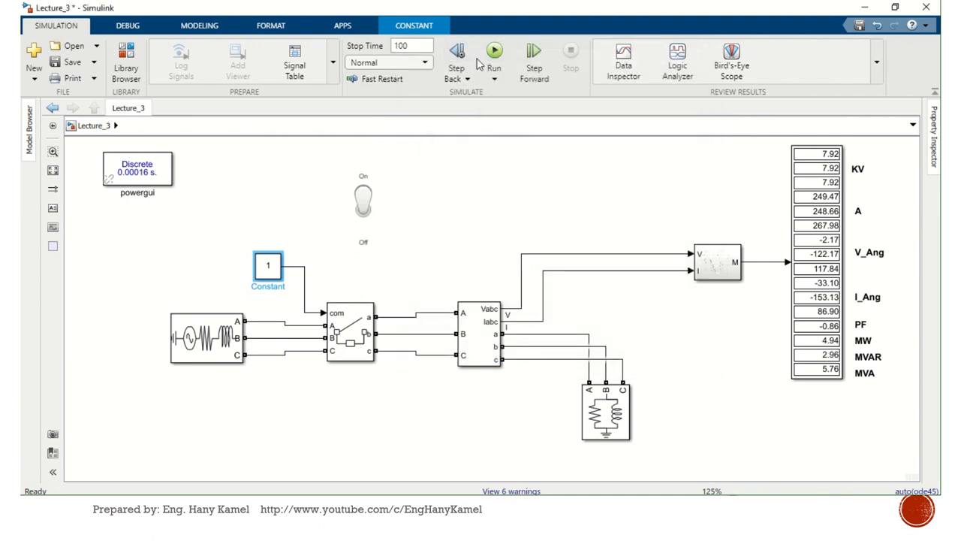
Step: Run the model, flip the toggle switch to Off, and stop the simulation
{"action": "left_click", "coordinate": [493, 72]}
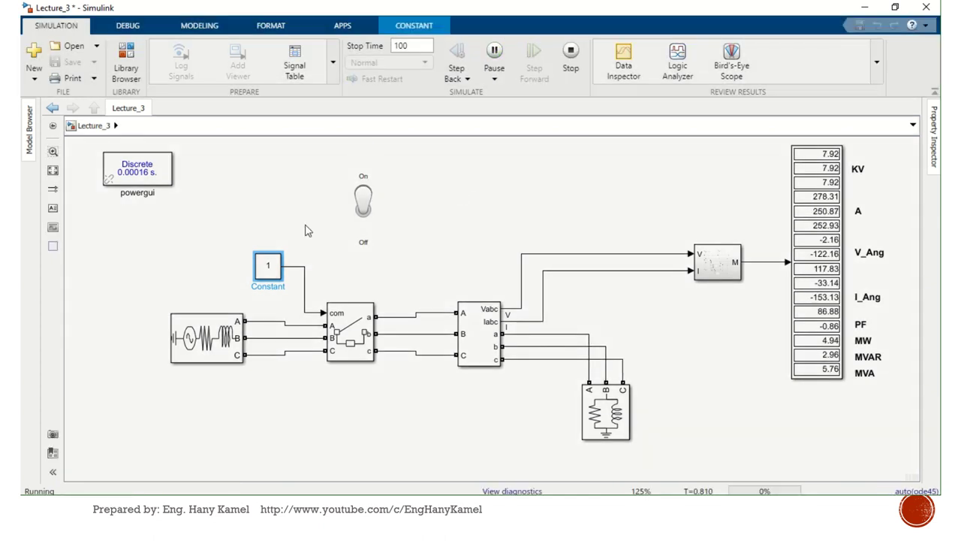
{"action": "left_click", "coordinate": [364, 234]}
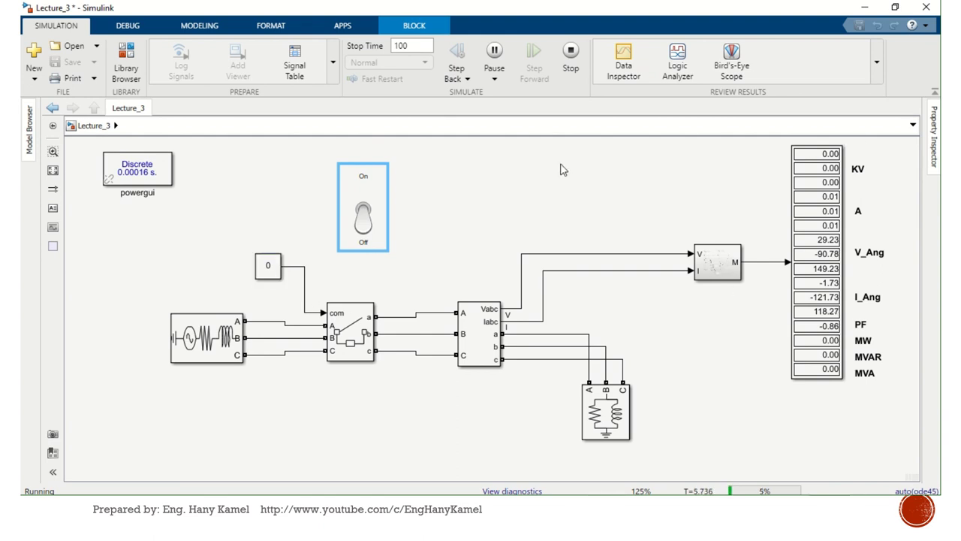
{"action": "left_click", "coordinate": [570, 53]}
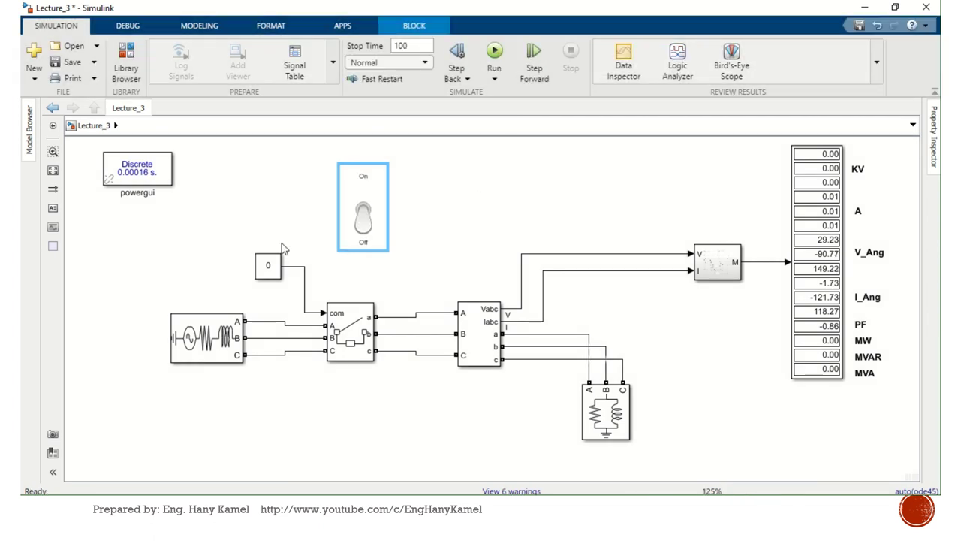
Step: Move the switch right and the Constant up-left, then delete the Constant's wire to com
{"action": "left_click_drag", "start_coordinate": [367, 195], "coordinate": [481, 194]}
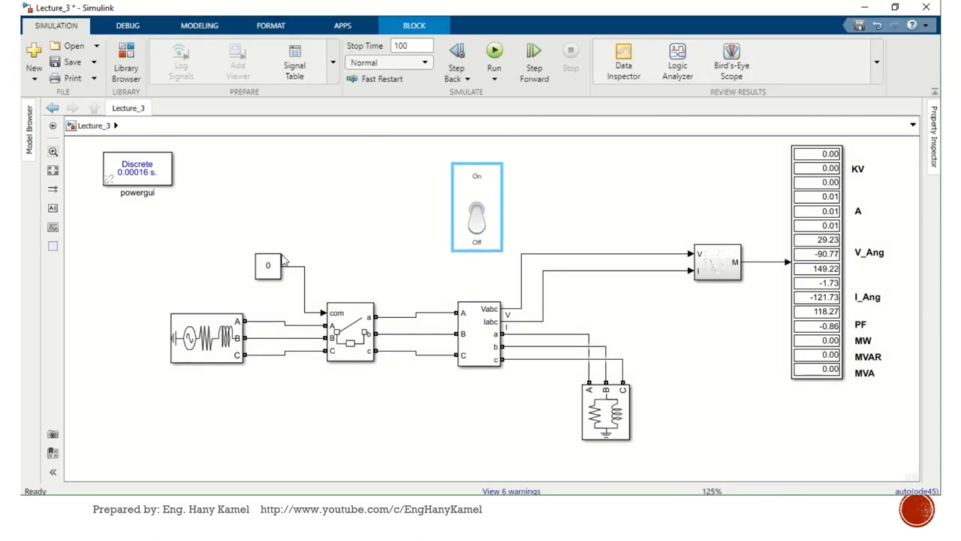
{"action": "left_click_drag", "start_coordinate": [271, 265], "coordinate": [249, 197]}
{"action": "left_click_drag", "start_coordinate": [323, 177], "coordinate": [295, 225]}
{"action": "key", "text": "Delete"}
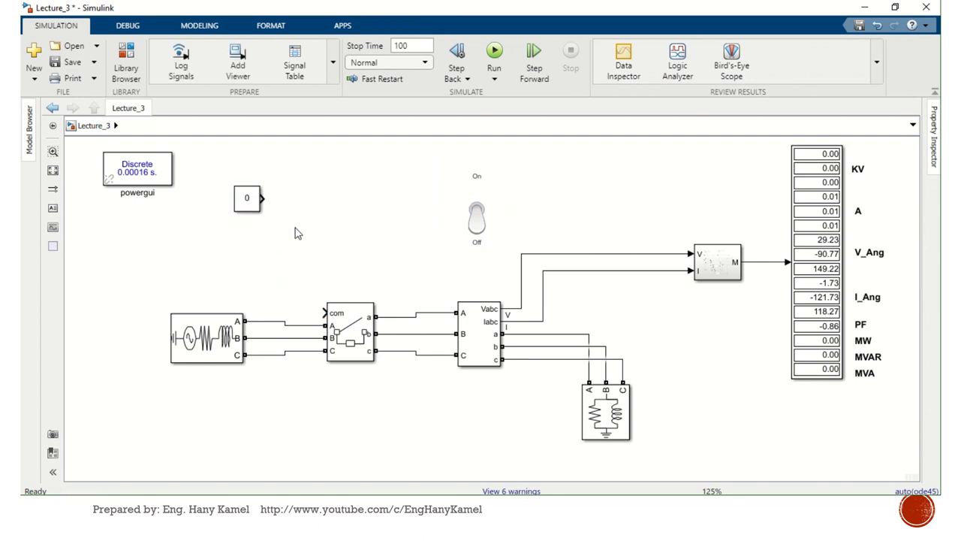
Step: Add a Logical Operator (AND) block from Logic and Bit Operations next to the constant
{"action": "left_click", "coordinate": [126, 69]}
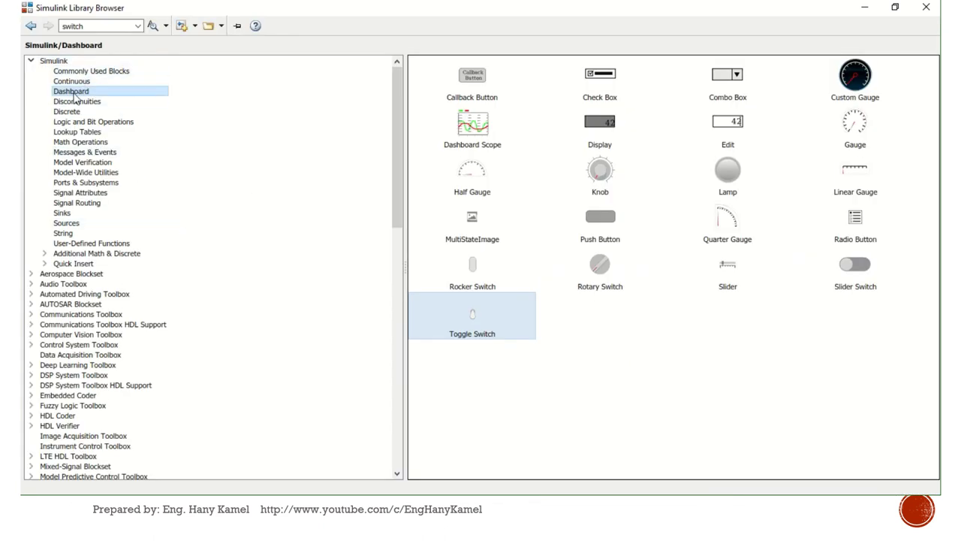
{"action": "left_click", "coordinate": [67, 124]}
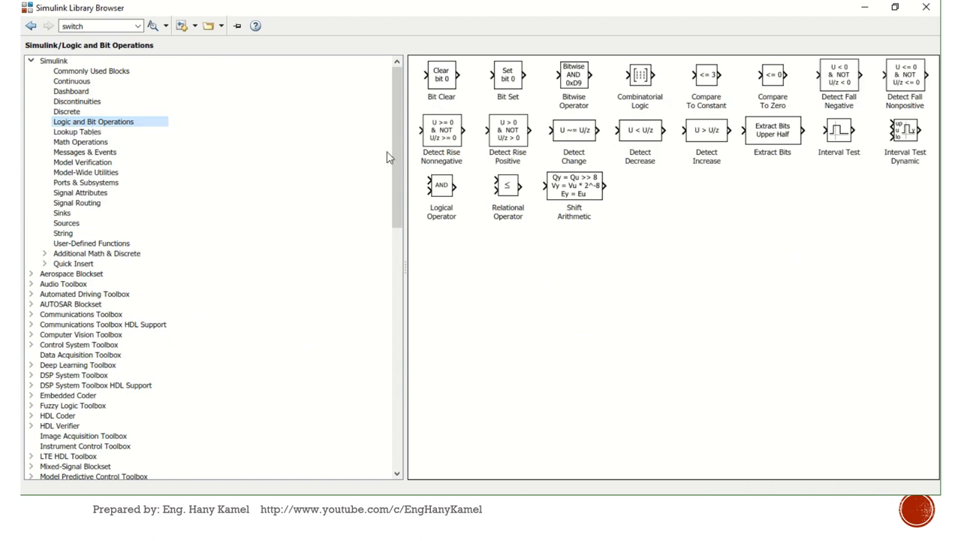
{"action": "left_click_drag", "start_coordinate": [449, 190], "coordinate": [282, 227]}
{"action": "left_click", "coordinate": [246, 197], "text": "shift"}
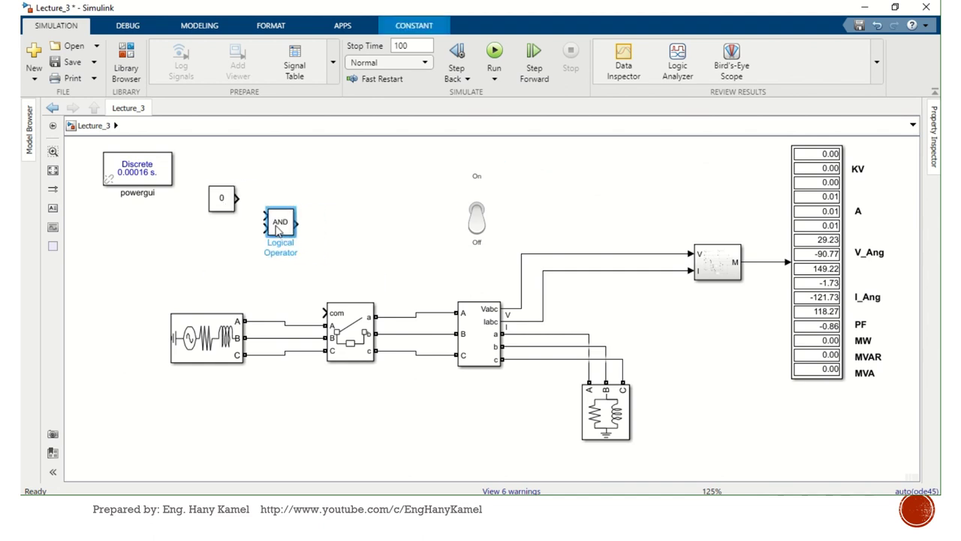
Step: Duplicate the Constant block and place the copy below the original
{"action": "left_click", "coordinate": [216, 203]}
{"action": "key", "text": "ctrl+c"}
{"action": "key", "text": "ctrl+v"}
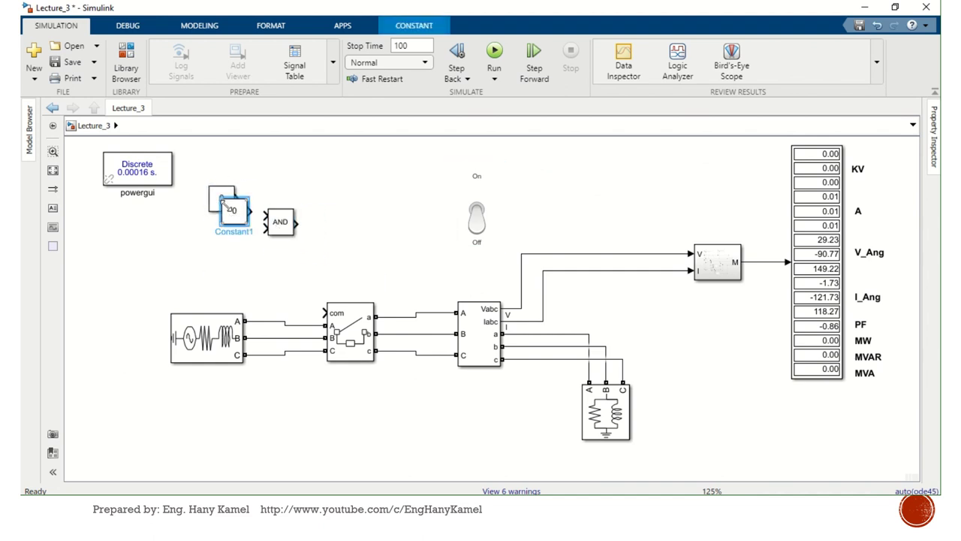
{"action": "left_click_drag", "start_coordinate": [227, 206], "coordinate": [205, 249]}
{"action": "double_click", "coordinate": [221, 211]}
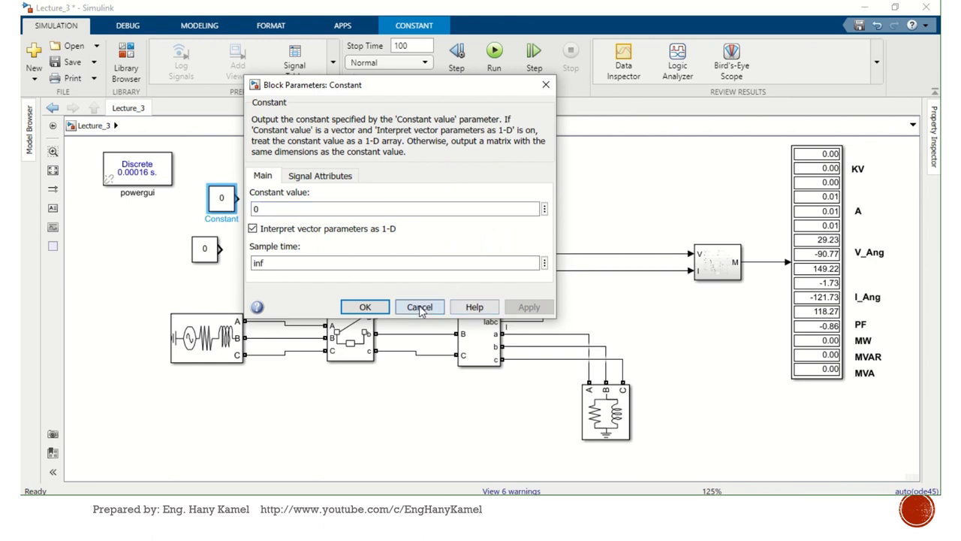
{"action": "left_click", "coordinate": [419, 306]}
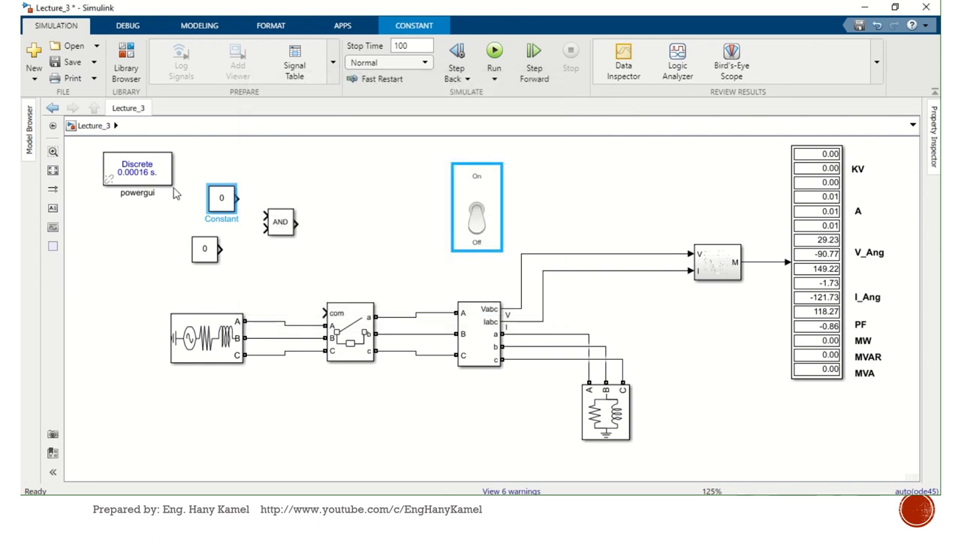
Step: Rename the two constants ON/OFF and TRIP
{"action": "double_click", "coordinate": [220, 223]}
{"action": "type", "text": "ON"}
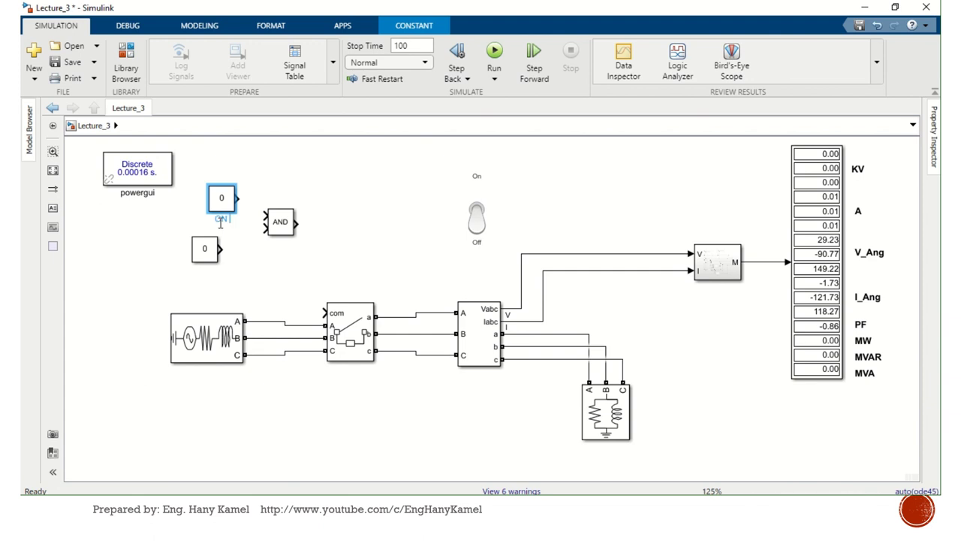
{"action": "type", "text": "/OFF"}
{"action": "left_click", "coordinate": [208, 259]}
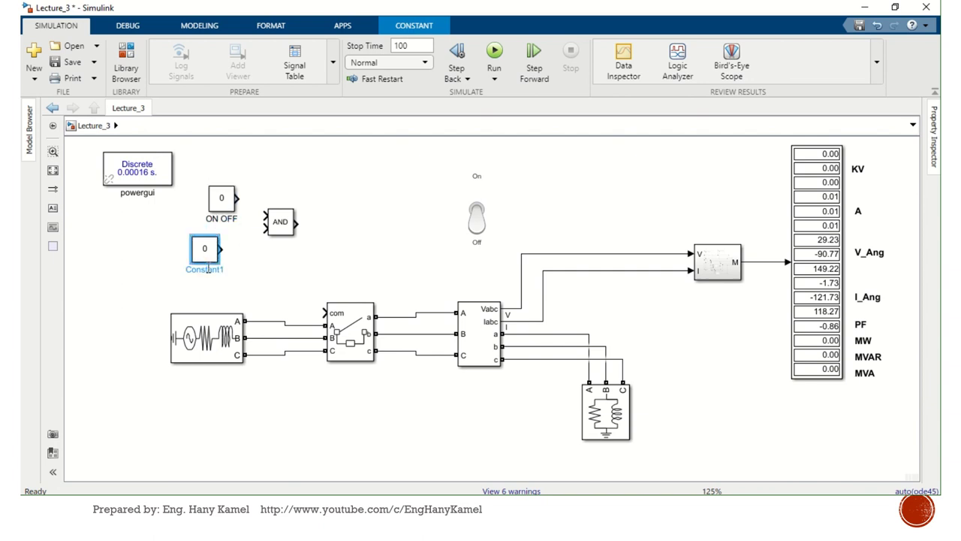
{"action": "double_click", "coordinate": [208, 268]}
{"action": "type", "text": "TRIP"}
{"action": "left_click", "coordinate": [258, 292]}
Step: Align the blocks and wire ON OFF into the AND block's upper input
{"action": "left_click_drag", "start_coordinate": [222, 205], "coordinate": [203, 206]}
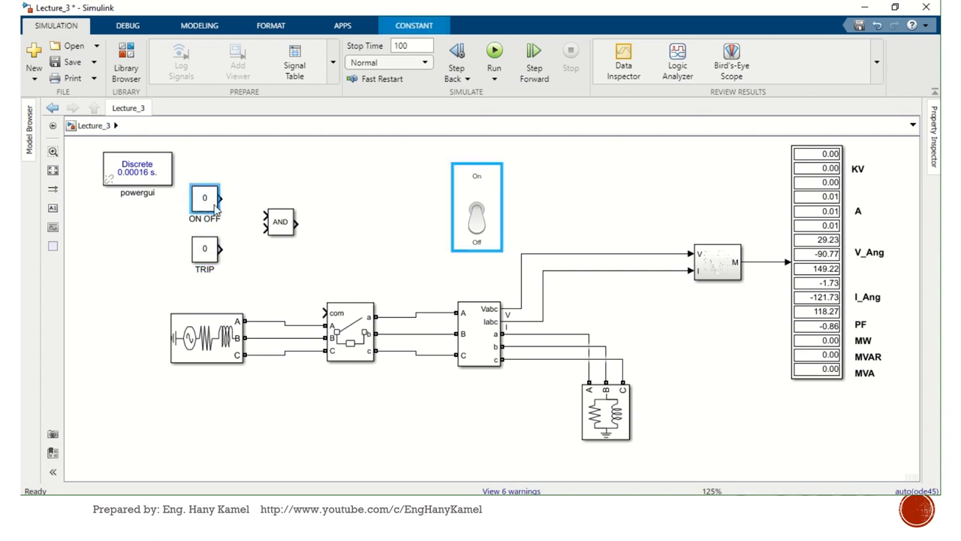
{"action": "left_click_drag", "start_coordinate": [278, 223], "coordinate": [280, 239]}
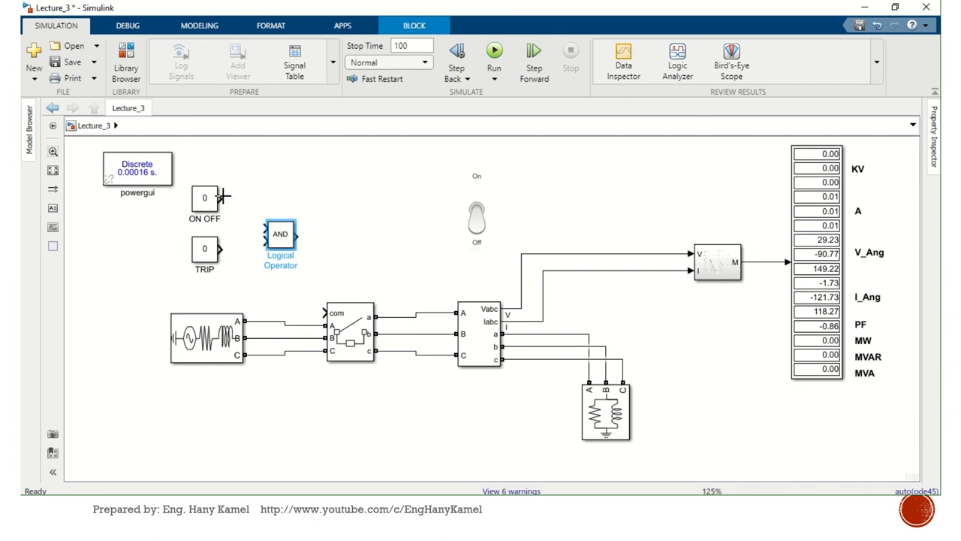
{"action": "left_click_drag", "start_coordinate": [220, 198], "coordinate": [326, 312]}
Step: Move the TRIP constant further left, away from the AND block
{"action": "left_click_drag", "start_coordinate": [207, 250], "coordinate": [264, 241]}
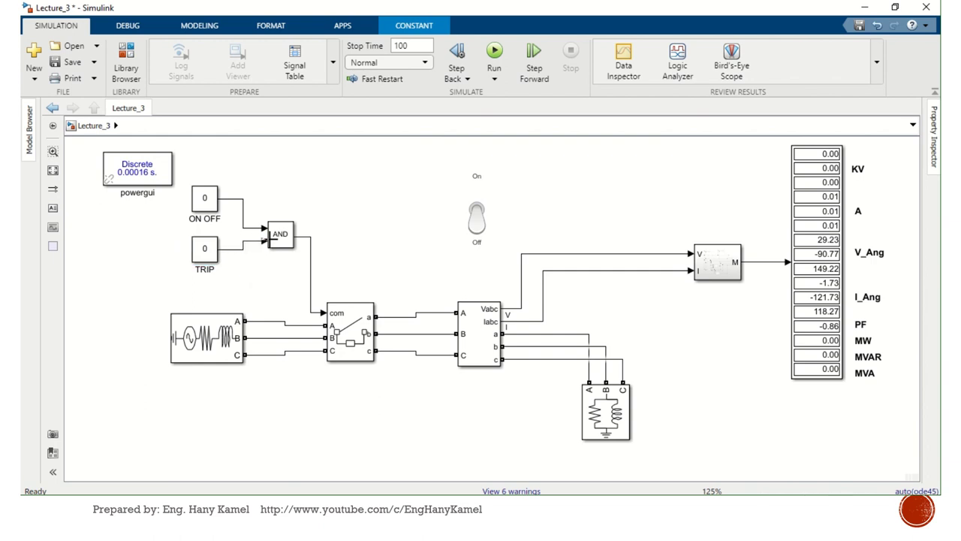
{"action": "left_click", "coordinate": [208, 201]}
{"action": "left_click", "coordinate": [205, 251]}
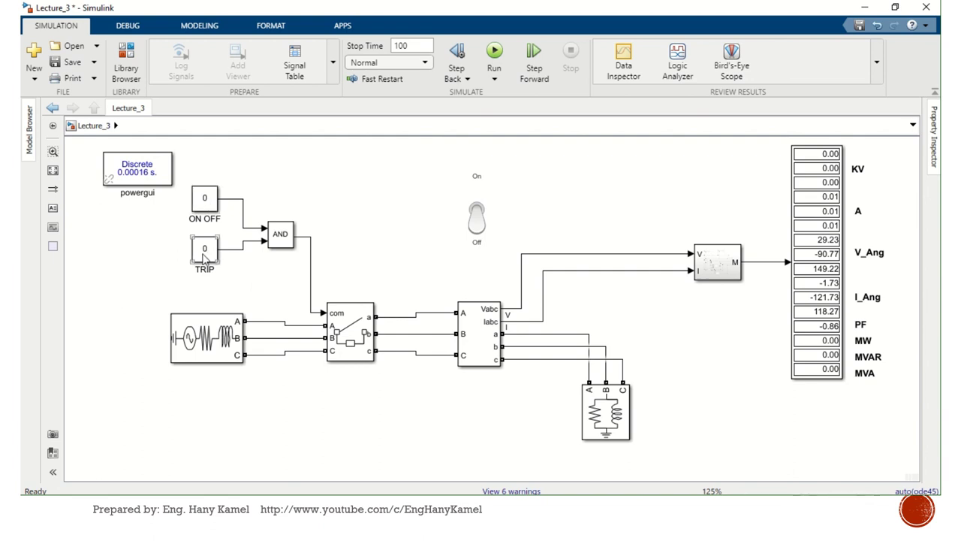
{"action": "left_click", "coordinate": [291, 239]}
{"action": "left_click", "coordinate": [210, 259]}
{"action": "left_click_drag", "start_coordinate": [211, 259], "coordinate": [143, 259]}
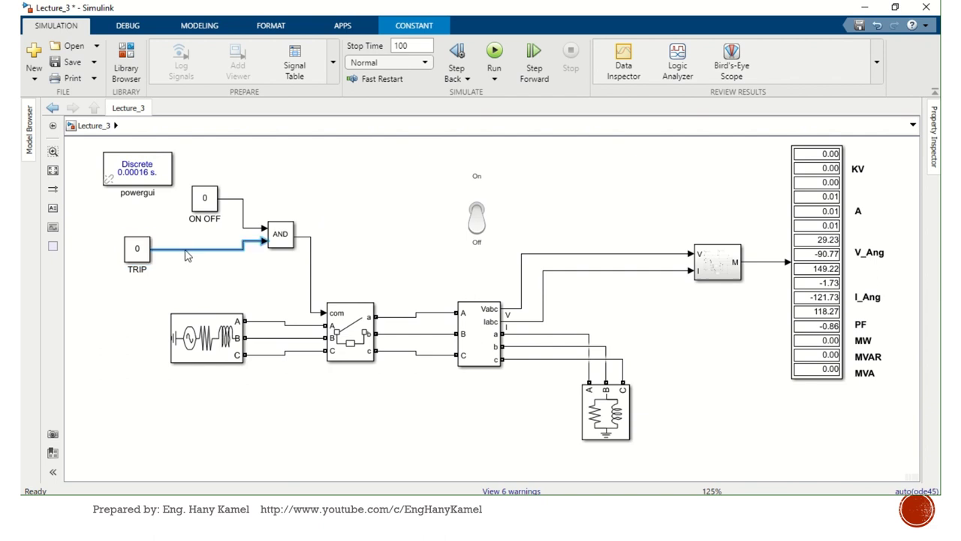
Step: Delete the TRIP-to-AND wire and Ctrl-drag a copy of the AND block beside TRIP
{"action": "key", "text": "Delete"}
{"action": "left_click", "coordinate": [280, 237]}
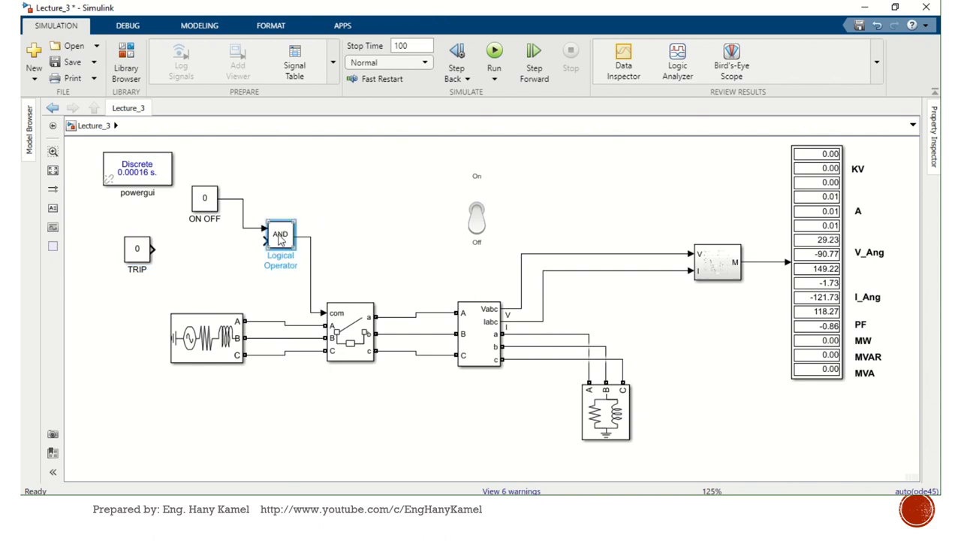
{"action": "left_click_drag", "start_coordinate": [279, 239], "coordinate": [203, 245]}
Step: Change the copied Logical Operator1 block's operator from AND to NOT
{"action": "double_click", "coordinate": [204, 245]}
{"action": "left_click", "coordinate": [341, 235]}
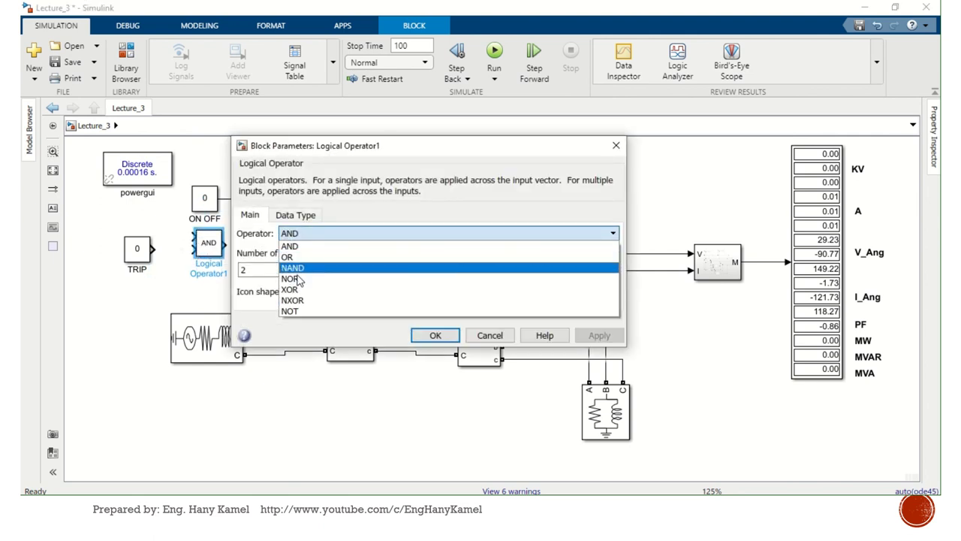
{"action": "left_click", "coordinate": [291, 312]}
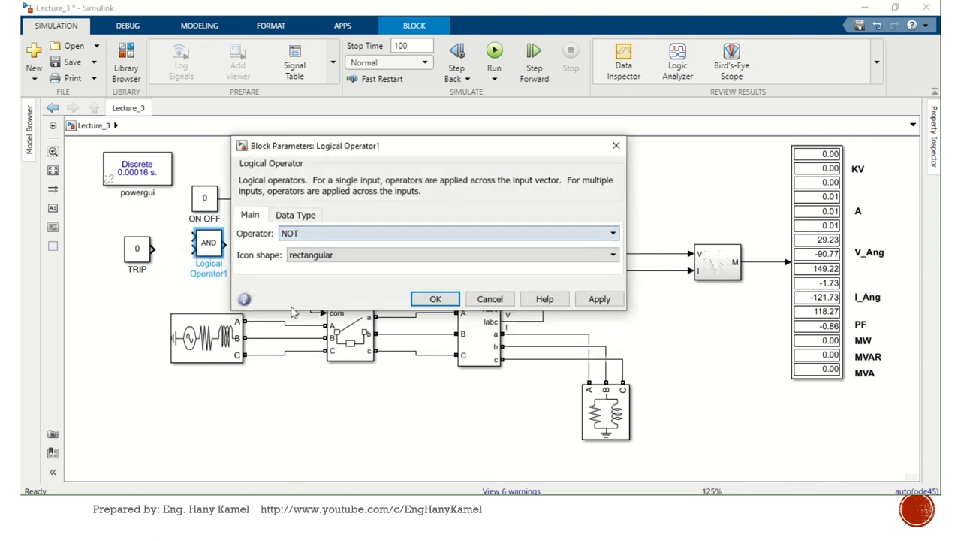
{"action": "left_click", "coordinate": [435, 298]}
Step: Connect TRIP into the NOT block and shift both right into position
{"action": "left_click_drag", "start_coordinate": [212, 252], "coordinate": [267, 241]}
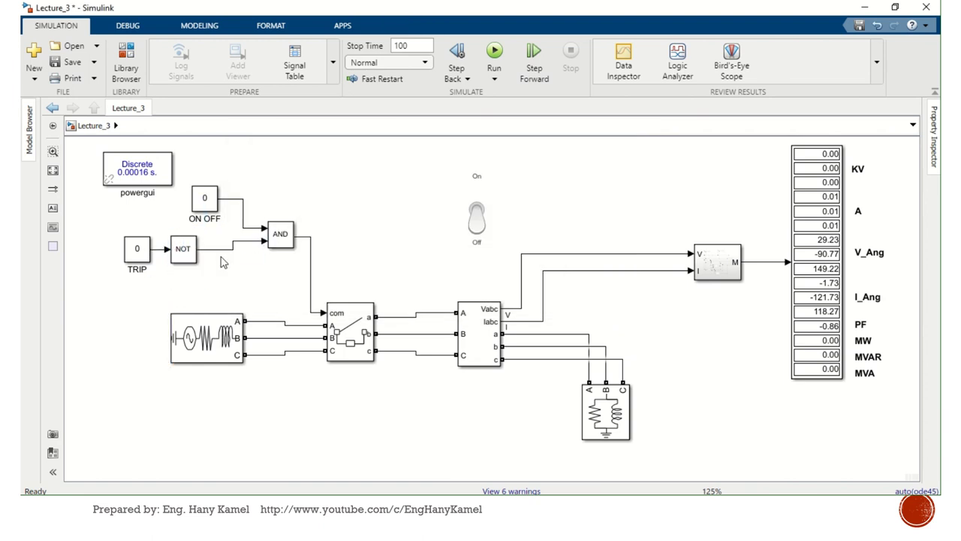
{"action": "left_click_drag", "start_coordinate": [119, 233], "coordinate": [204, 263]}
{"action": "left_click", "coordinate": [253, 296]}
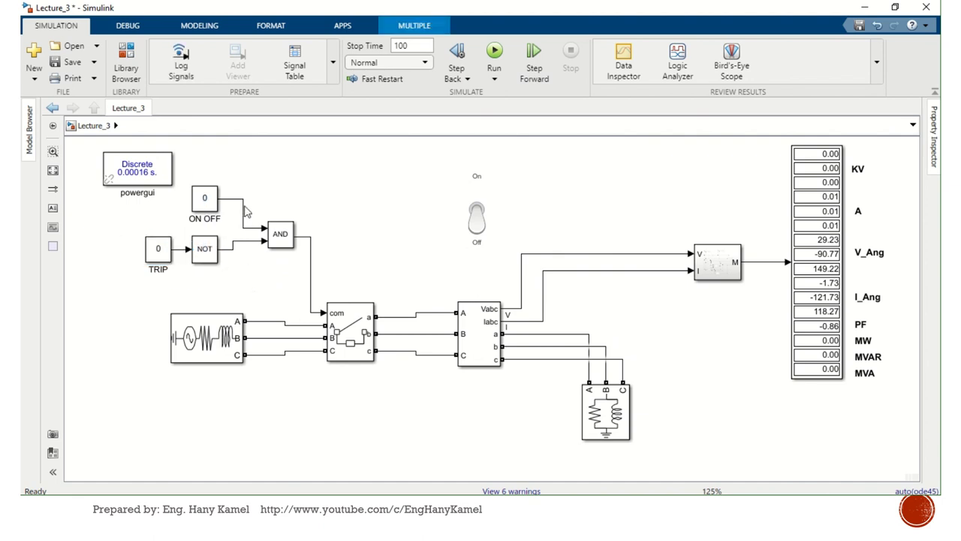
{"action": "left_click", "coordinate": [202, 202]}
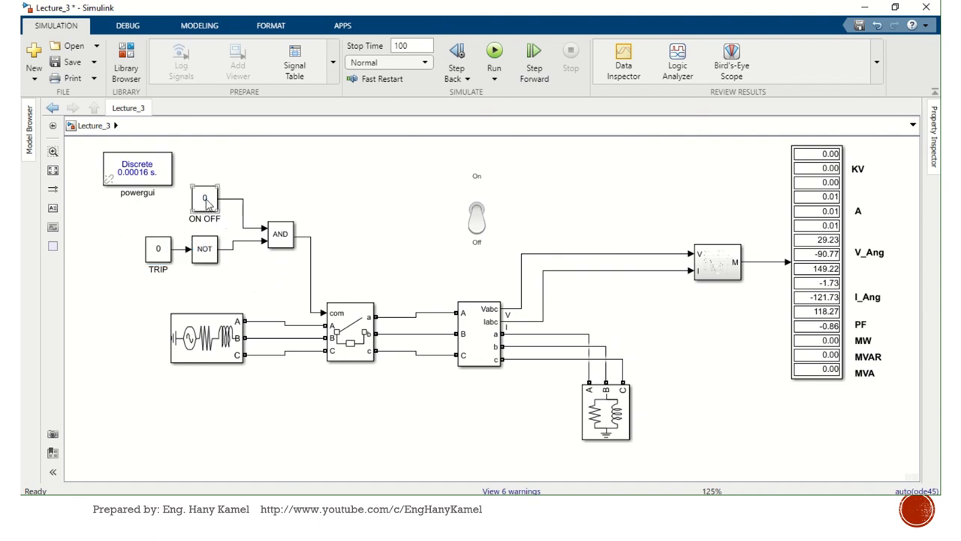
{"action": "left_click", "coordinate": [157, 252]}
{"action": "left_click", "coordinate": [233, 239]}
{"action": "left_click", "coordinate": [165, 251]}
Step: Run the simulation, toggle the breaker On, and set TRIP to 1 to trip it
{"action": "left_click", "coordinate": [495, 53]}
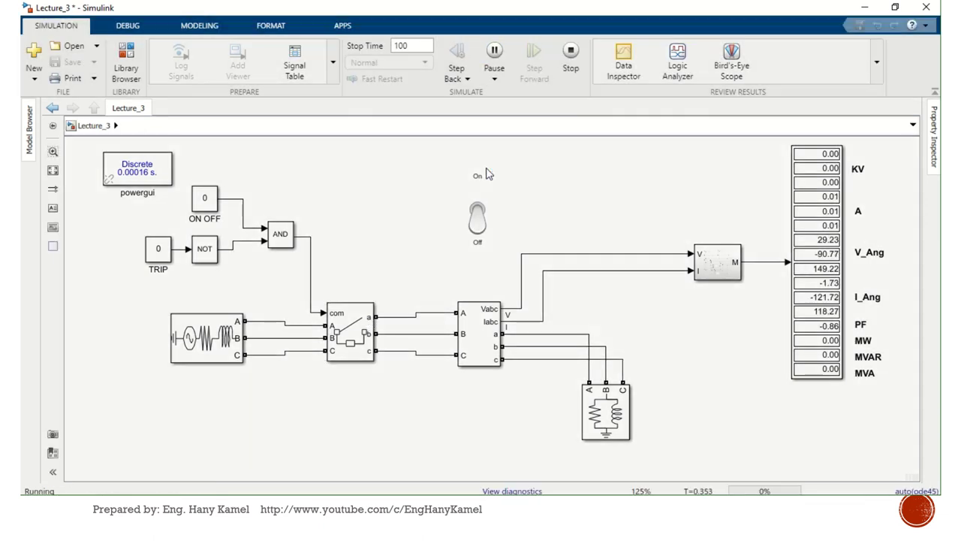
{"action": "left_click", "coordinate": [478, 197]}
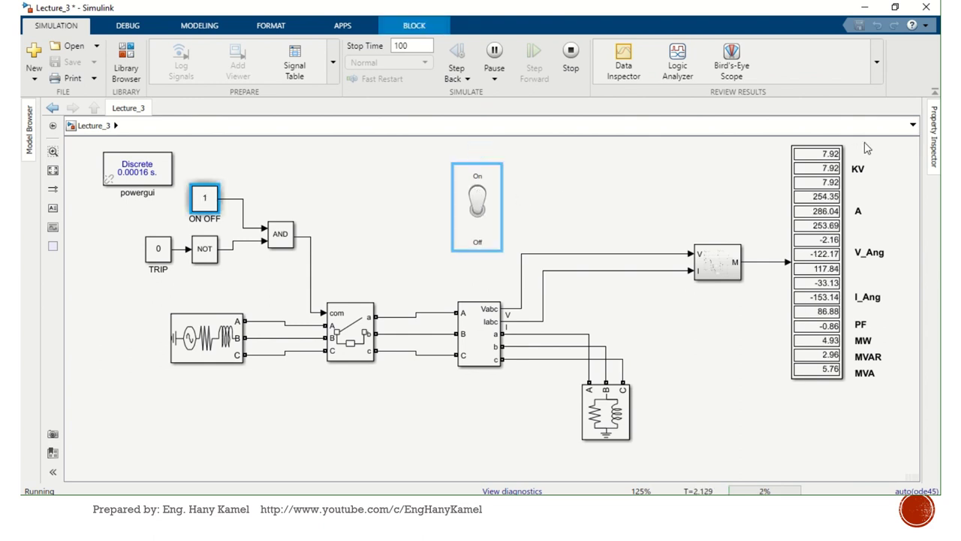
{"action": "left_click", "coordinate": [156, 253]}
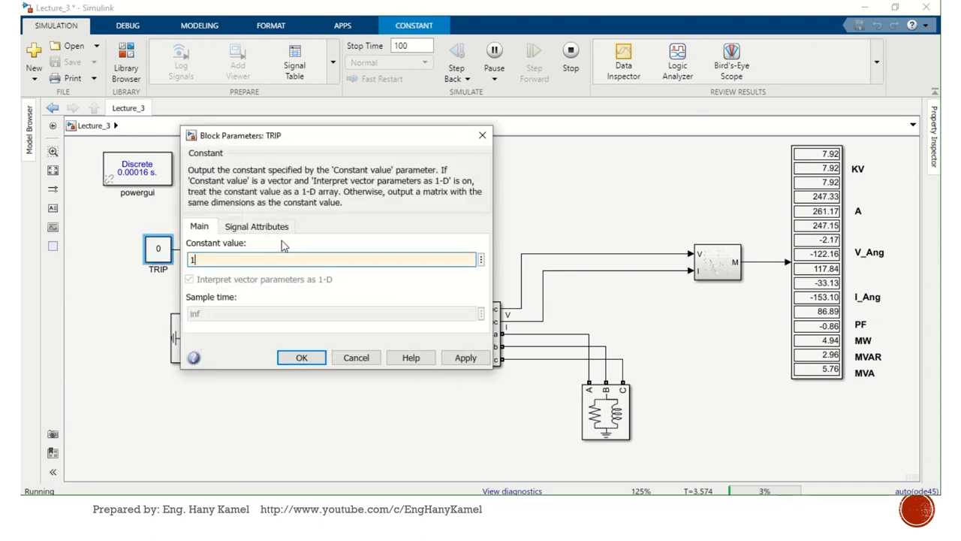
{"action": "type", "text": "1"}
{"action": "key", "text": "Return"}
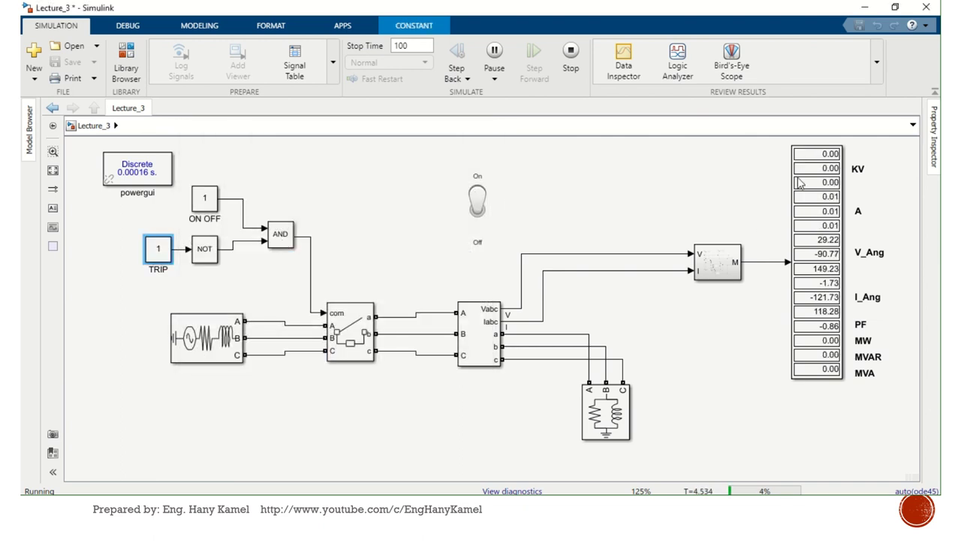
Step: Set TRIP back to 0 to reclose the breaker, restoring 7.92 KV and 4.94 MW
{"action": "double_click", "coordinate": [153, 254]}
{"action": "type", "text": "0"}
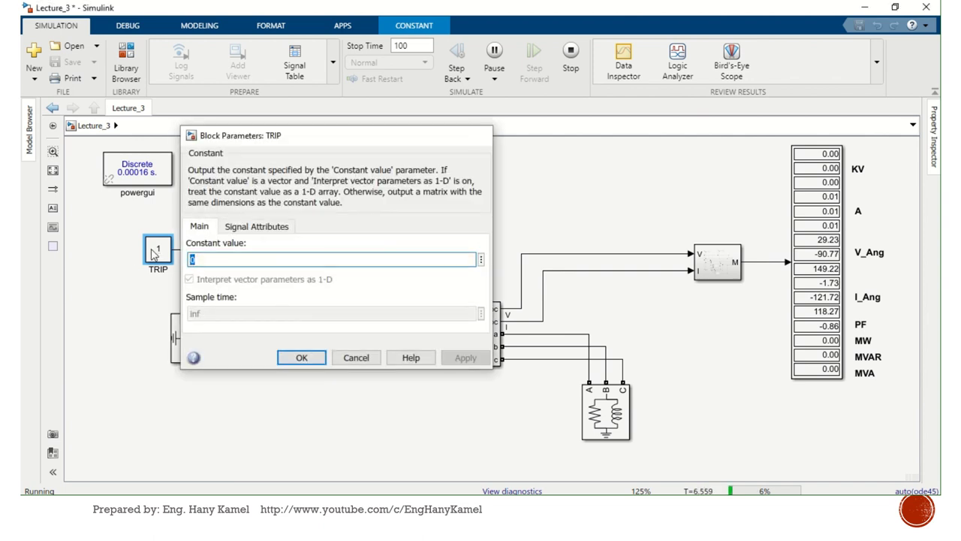
{"action": "key", "text": "Return"}
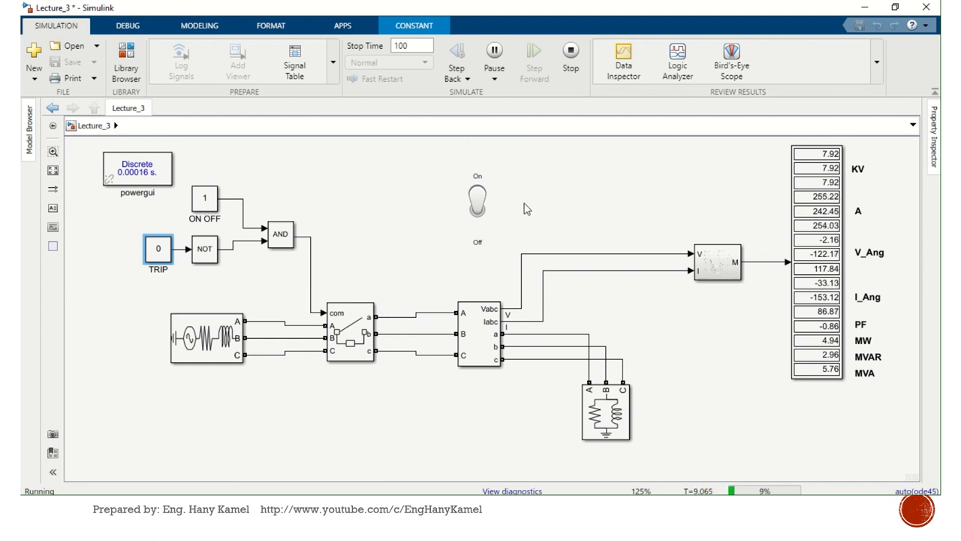
{"action": "left_click", "coordinate": [570, 72]}
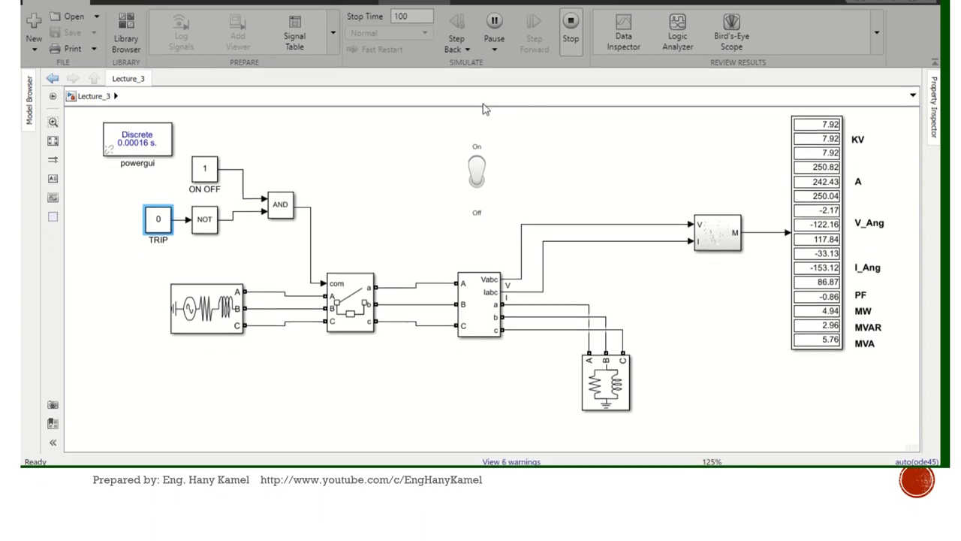